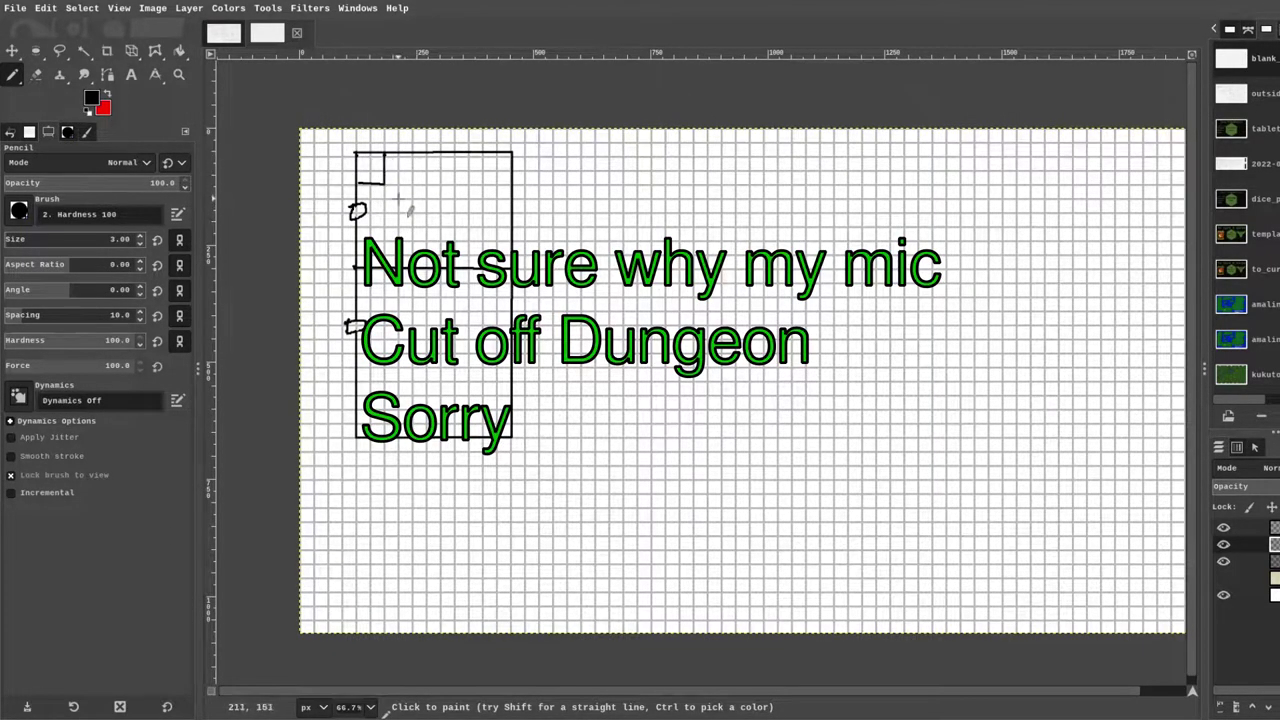
- Draw a horizontal wall across the top of the upper room and a small door on its right wall
left_click_drag(388, 184, 510, 183)
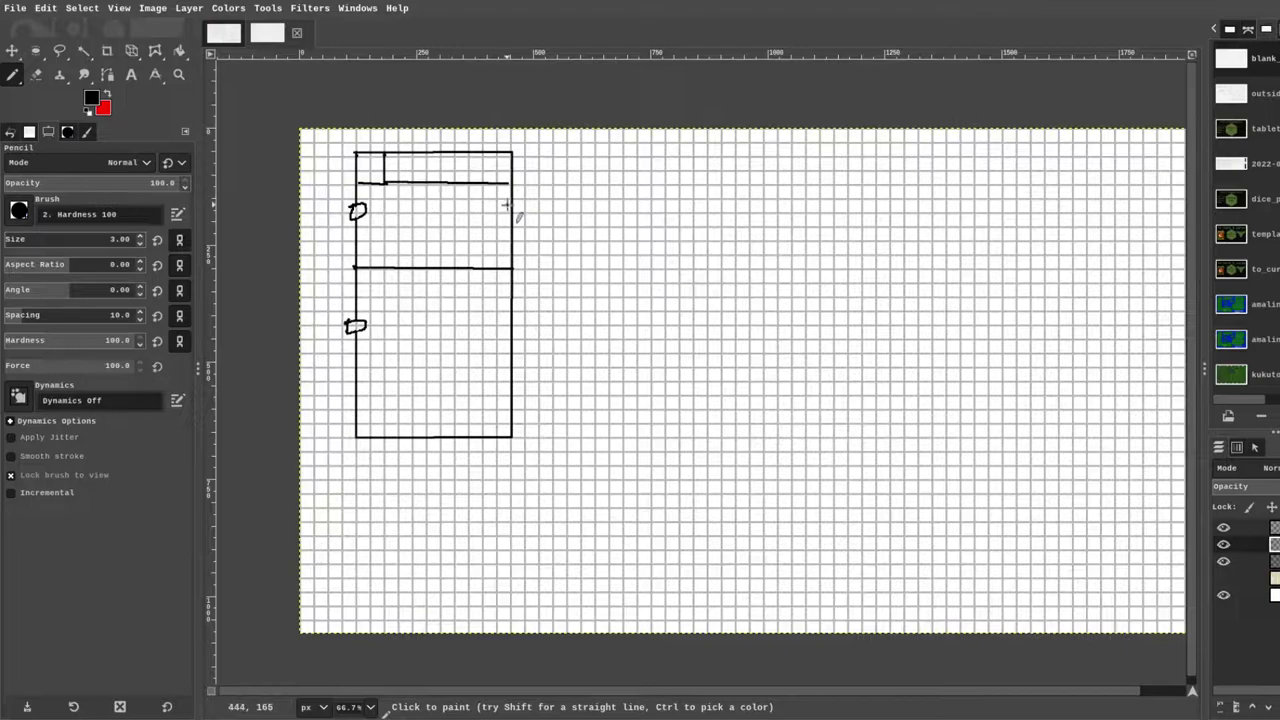
left_click_drag(508, 207, 510, 208)
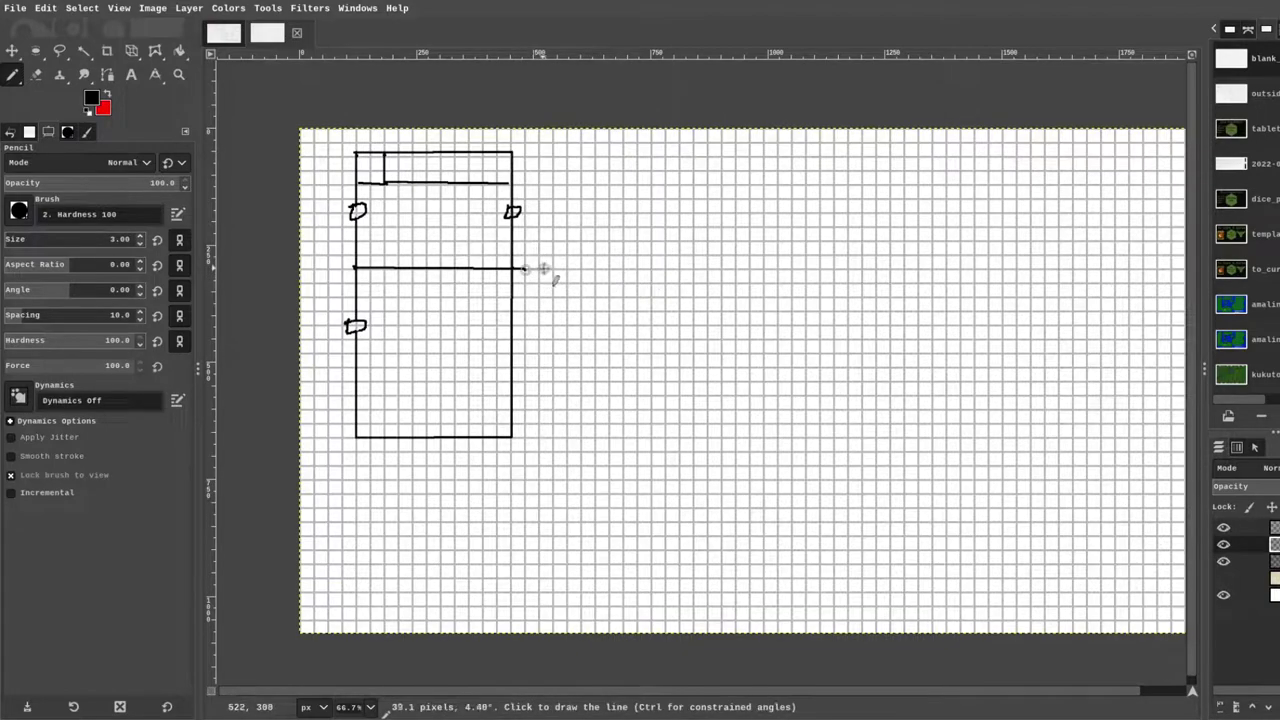
- Draw a room about four squares wide adjoining the right wall of the upper room, using straight black lines
left_click(570, 269, "shift")
left_click(570, 155, "shift")
left_click(512, 155, "shift")
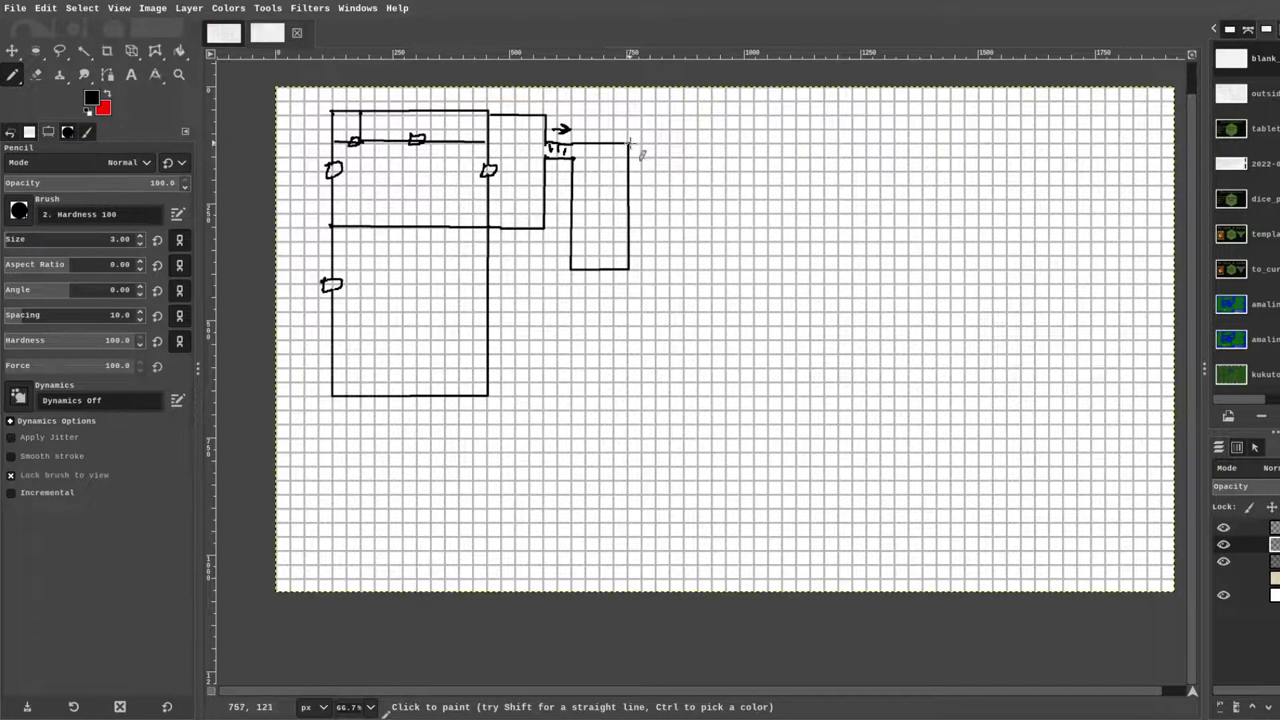
- Draw a column of stair treads along the right side of the tall narrow room and erase the wall beside its lower end
left_click_drag(635, 144, 652, 146)
key("ctrl+z")
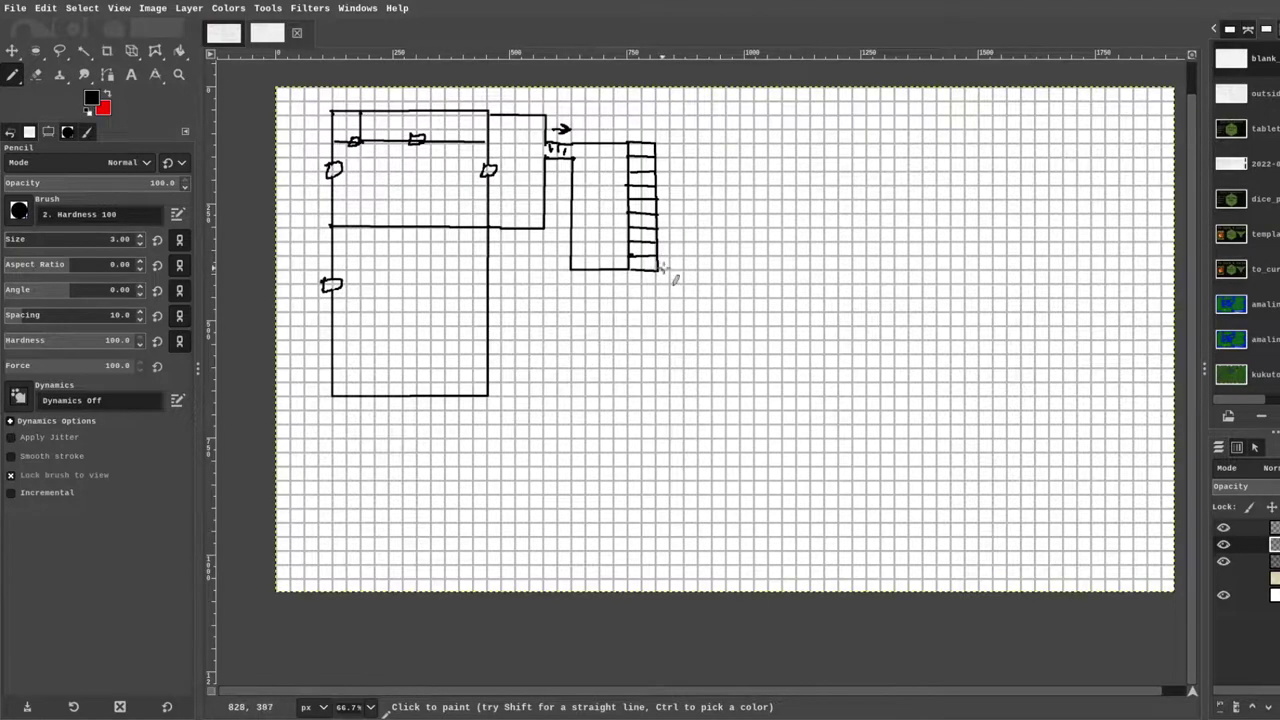
key("shift+e")
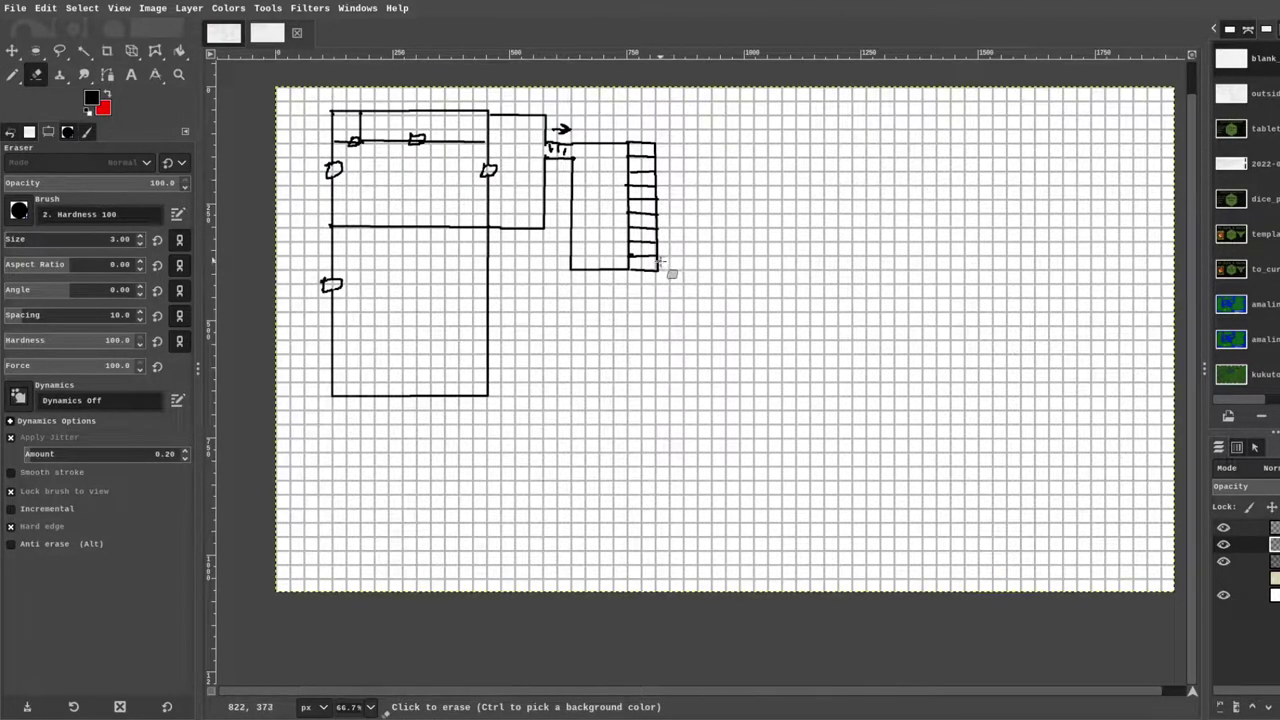
left_click_drag(659, 261, 640, 269)
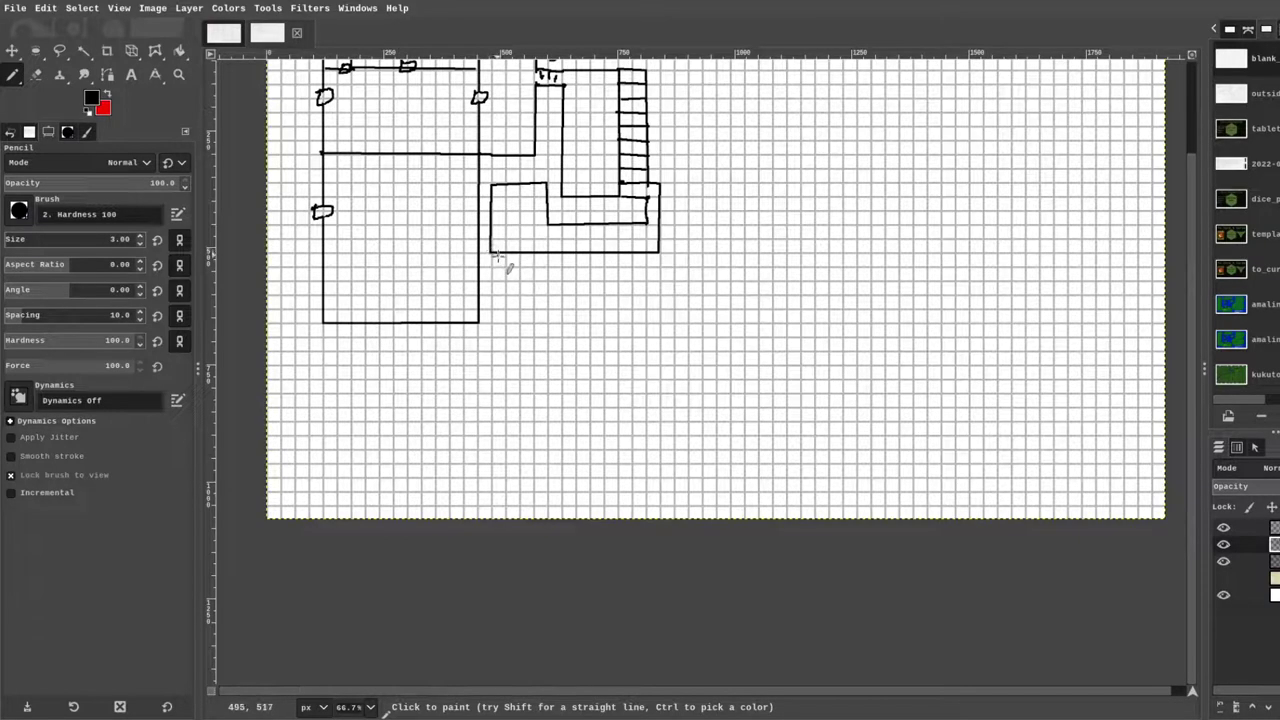
- Draw a wavy-walled passage with a downward arrow from the corridor to a small rectangular room, and label the area "Floor 1" in red
left_click_drag(493, 252, 492, 270)
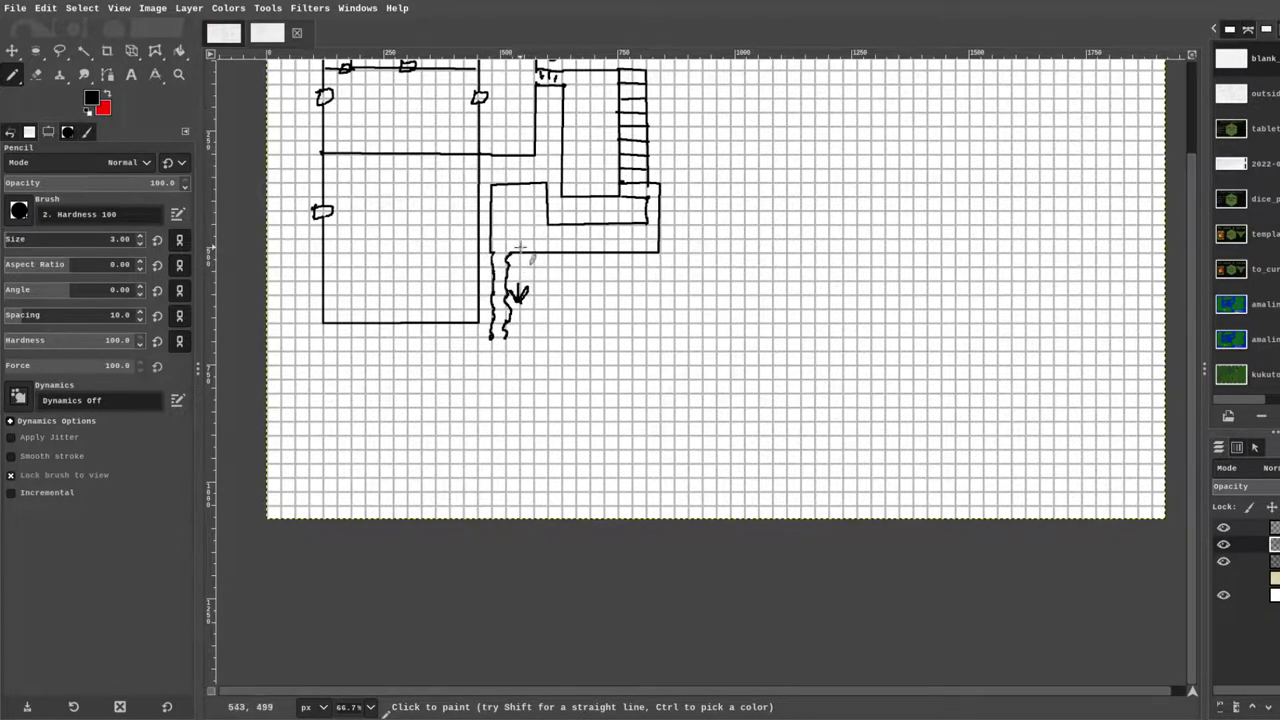
mouse_move(521, 247)
left_mouse_down()
mouse_move(522, 341)
mouse_move(521, 320)
left_mouse_up()
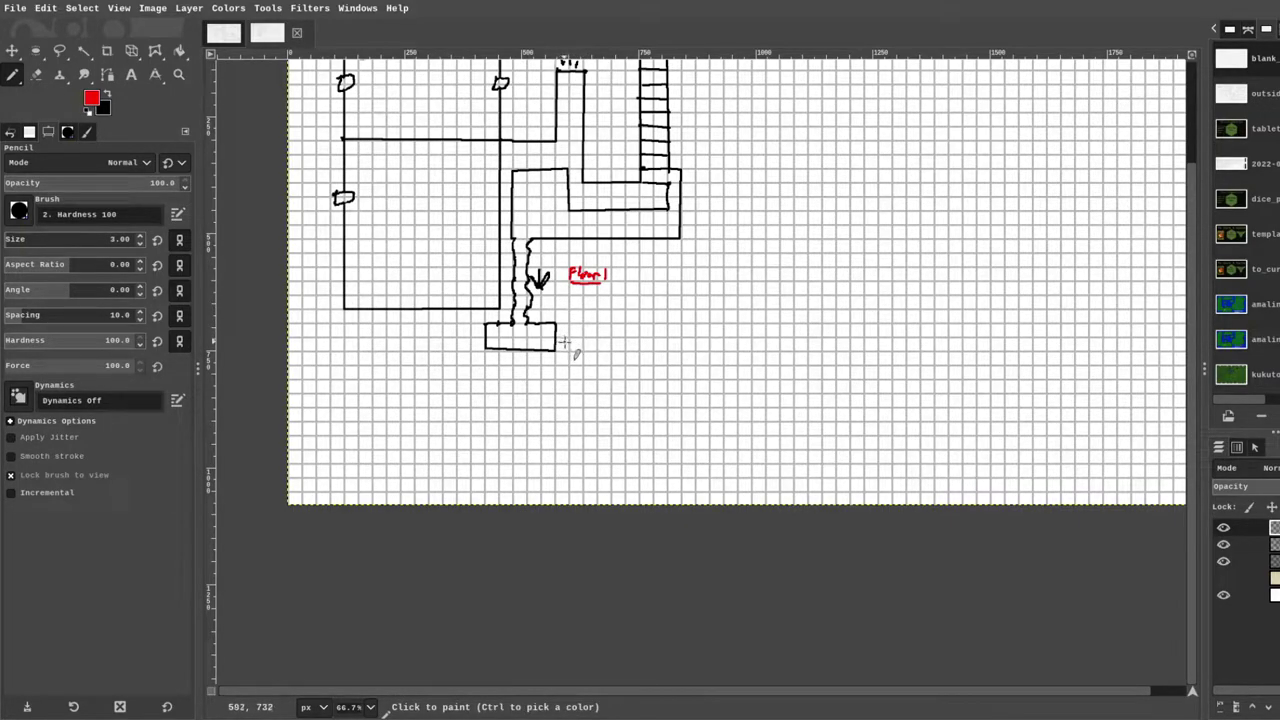
- Draw a door mark in black on the small room's lower wall and an octagonal chamber's walls beneath it
key("x")
left_click_drag(516, 348, 522, 349)
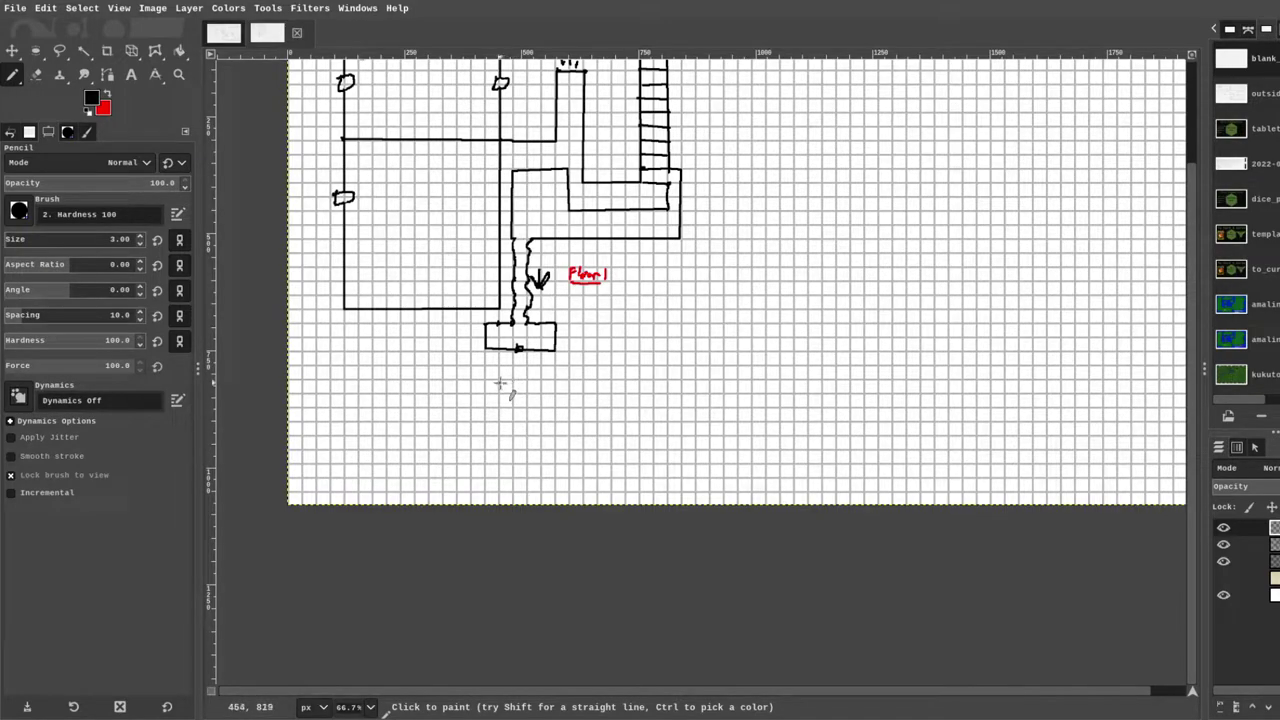
left_click_drag(519, 349, 504, 364)
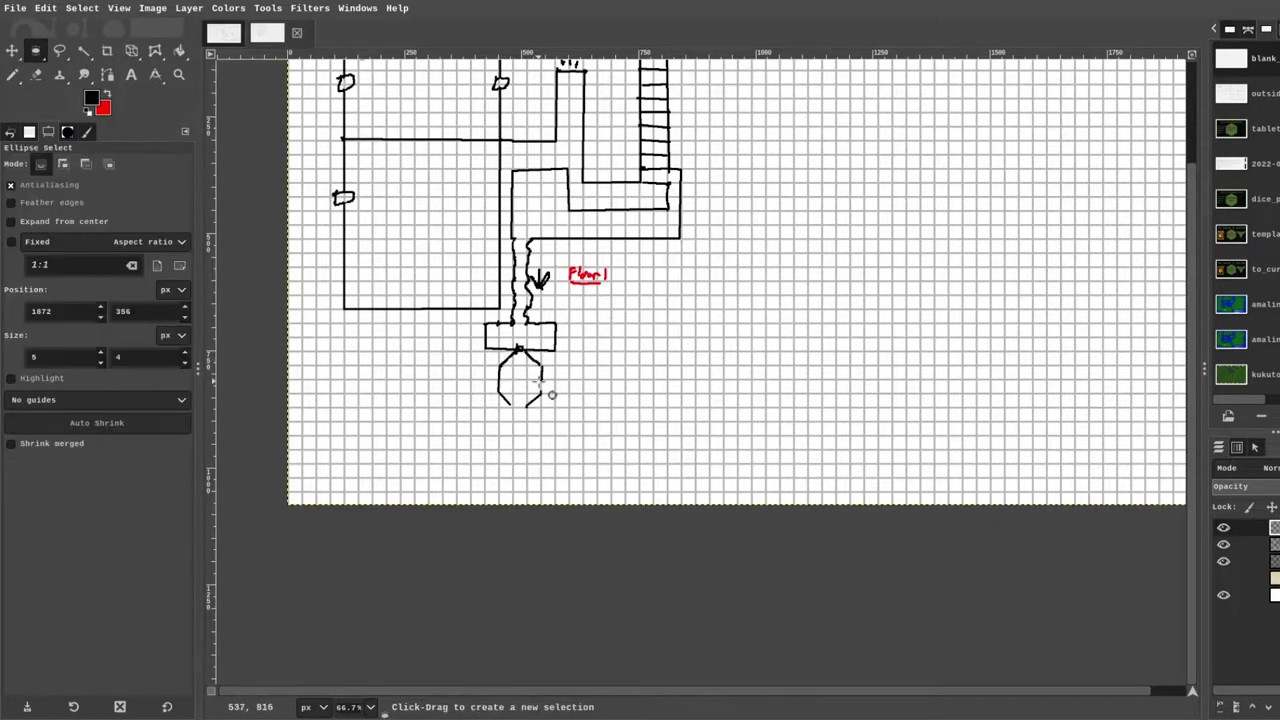
key("n")
key("ctrl+z")
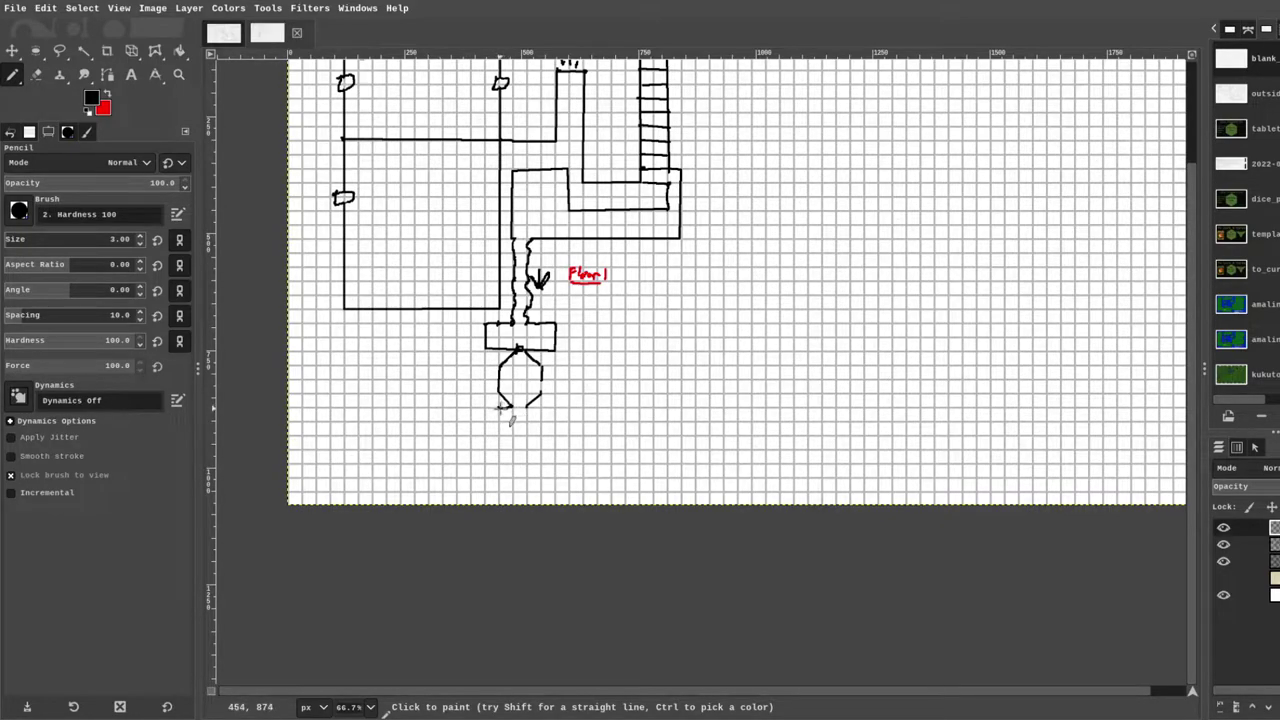
- Draw a square room about two grid squares wide directly below the octagonal chamber
left_click(500, 432, "shift")
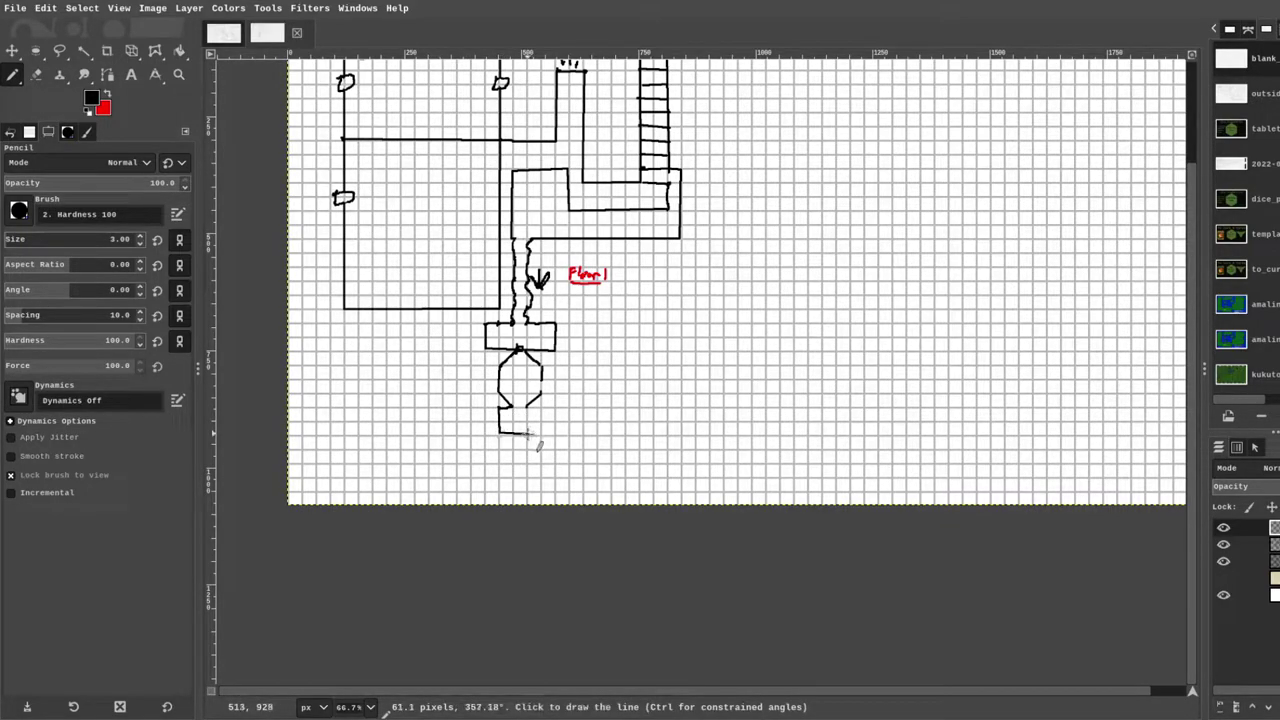
left_click(528, 434, "shift")
left_click(528, 407, "shift")
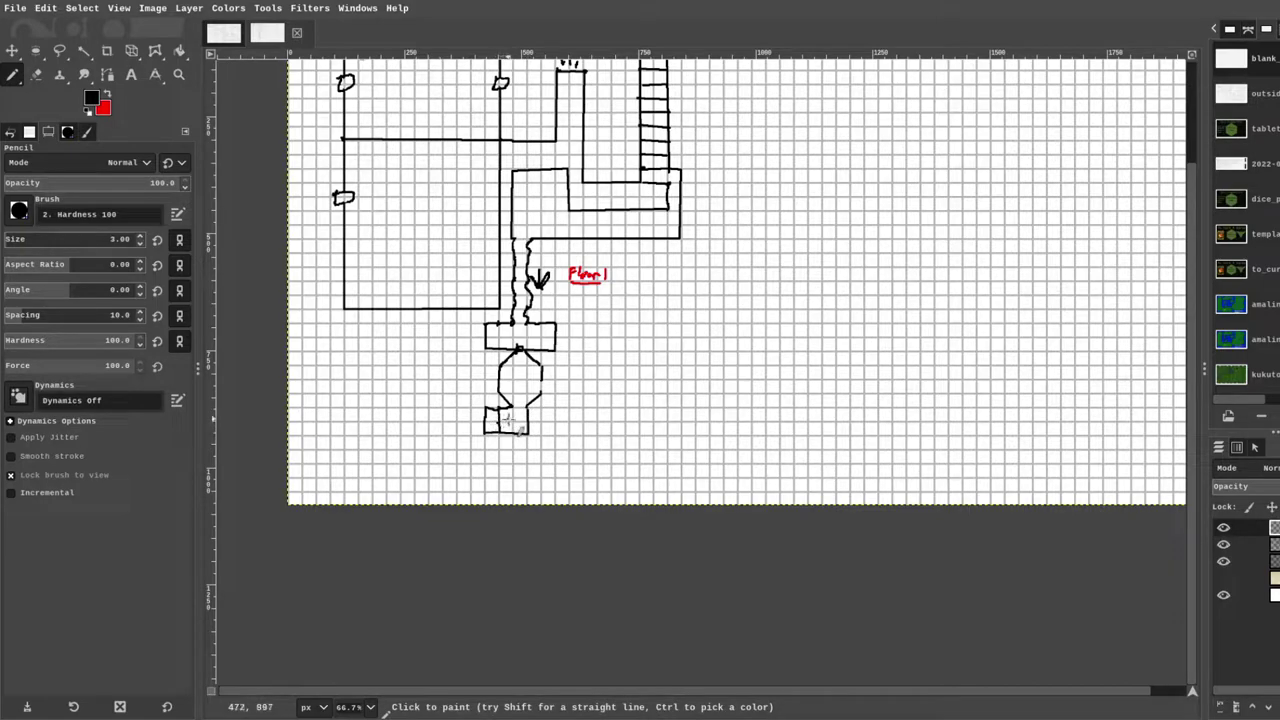
- Mark the wall between the square room and its small side closet with a red S on the top layer
key("x")
left_click(1268, 547)
left_click(1238, 529)
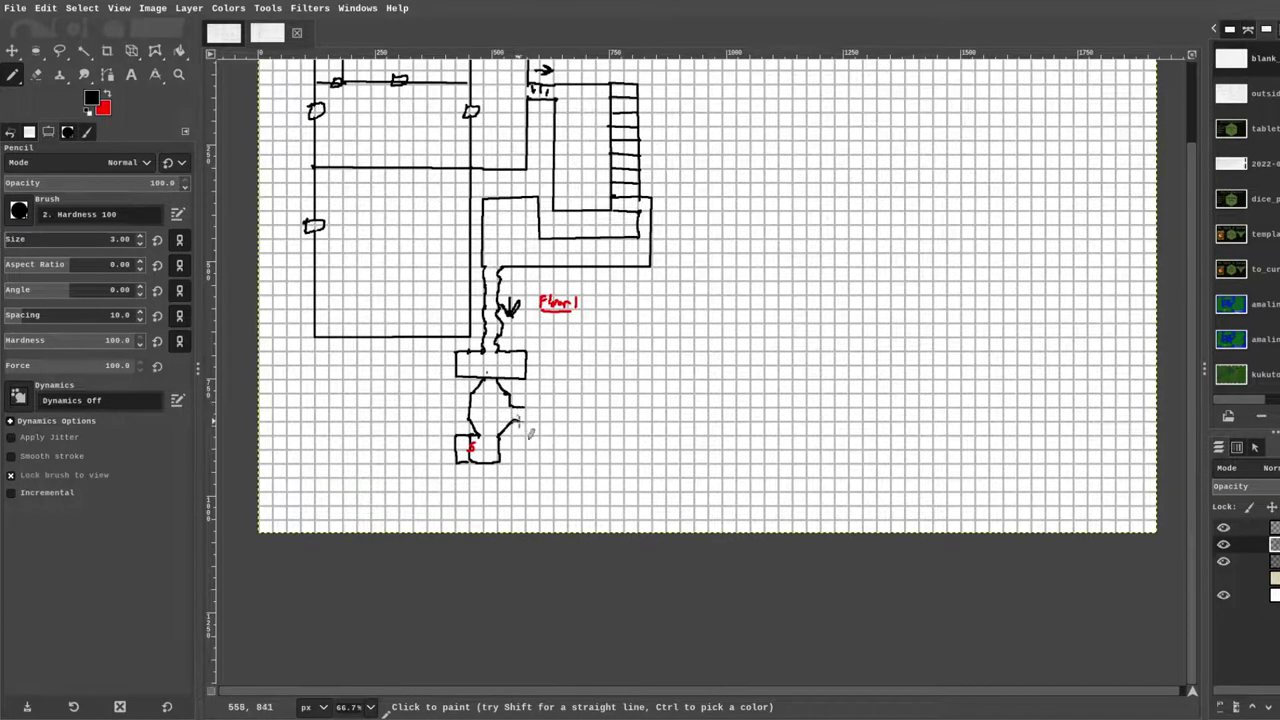
- Draw a black corridor running right from the octagonal chamber, with a branch to the rooms above, and erase openings at the junction
left_click_drag(519, 405, 540, 407)
mouse_move(555, 407)
left_mouse_down()
mouse_move(569, 420)
mouse_move(553, 406)
mouse_move(555, 351)
left_mouse_up()
key("shift+e")
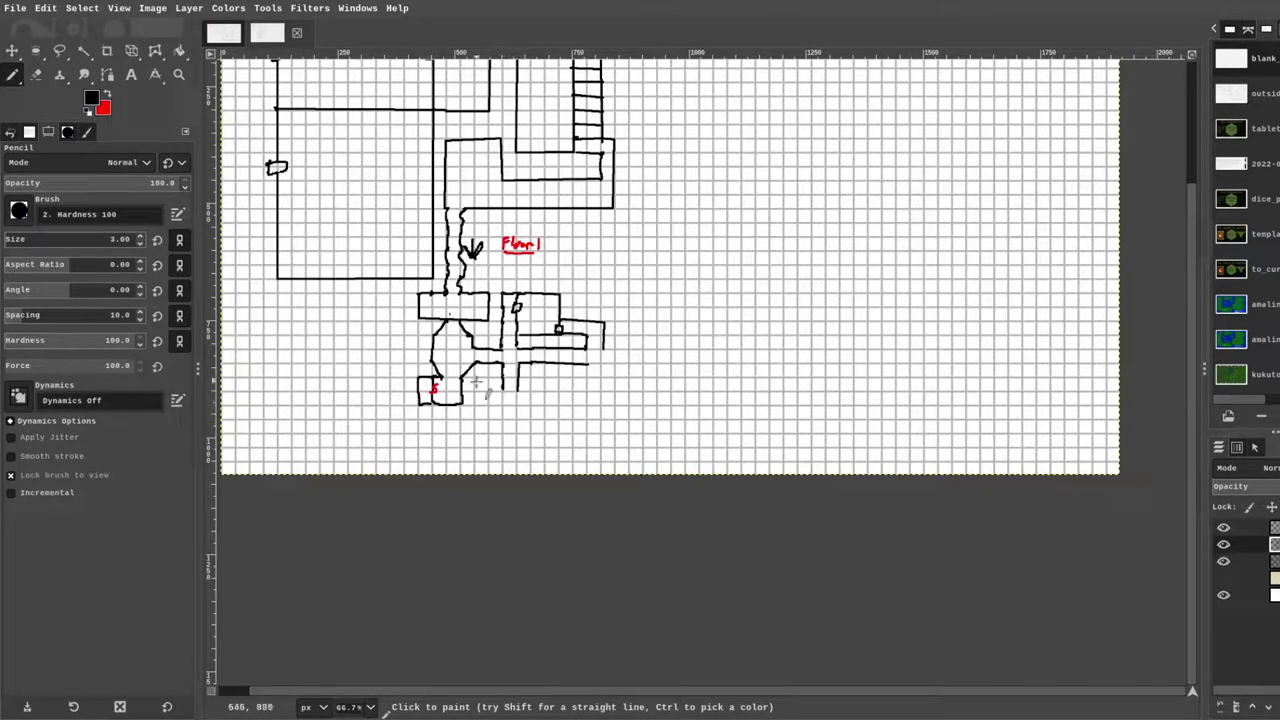
- Draw a crossed circle at the end of the downward passage and a looping corridor around it, erasing an opening in the passage wall
mouse_move(512, 400)
left_mouse_down()
mouse_move(498, 392)
mouse_move(486, 410)
mouse_move(506, 394)
mouse_move(519, 411)
left_mouse_up()
key("x")
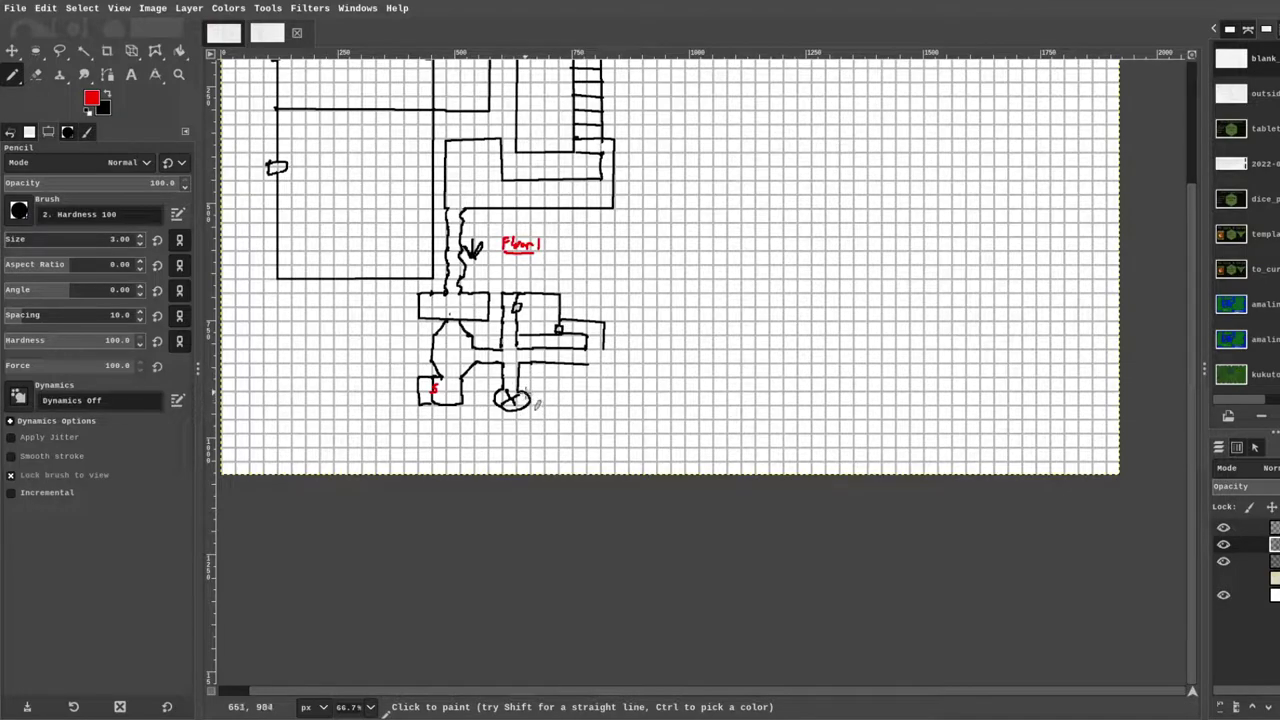
key("x")
key("shift+e")
key("2")
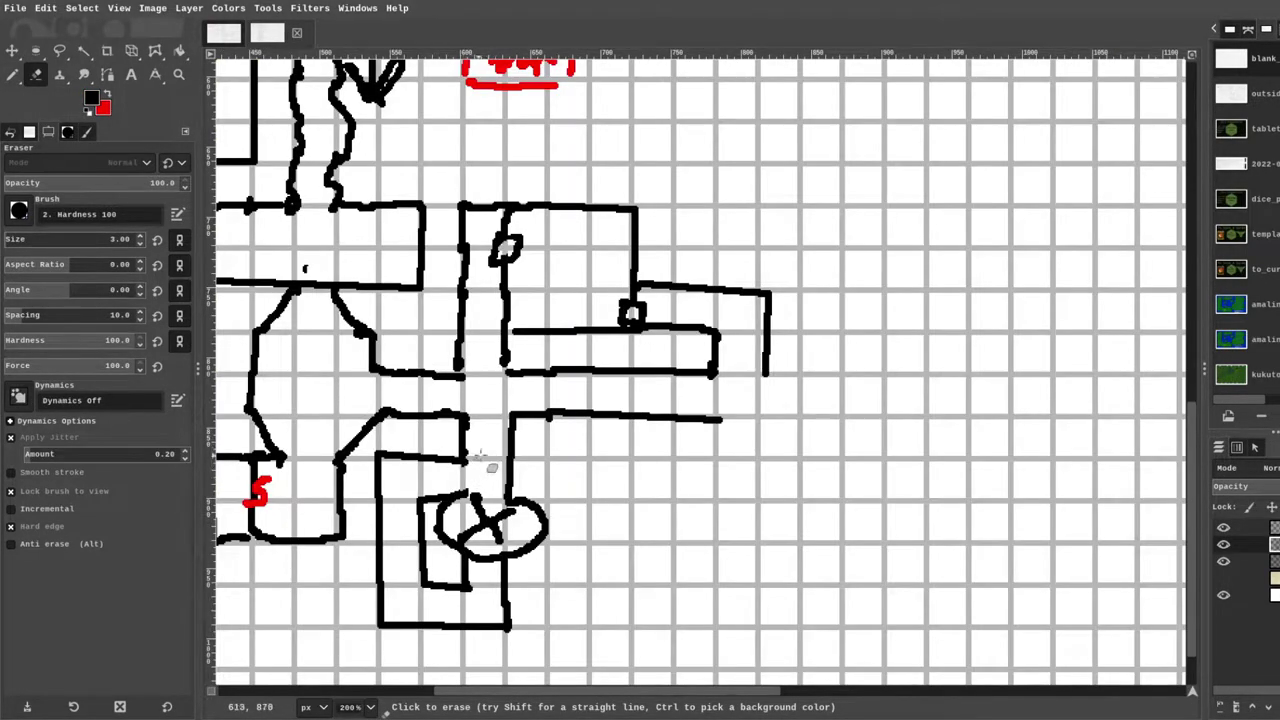
- Mark the right edge of the crossed circle with a red S on the top layer
left_click(1224, 545)
left_click(1224, 545)
key("x")
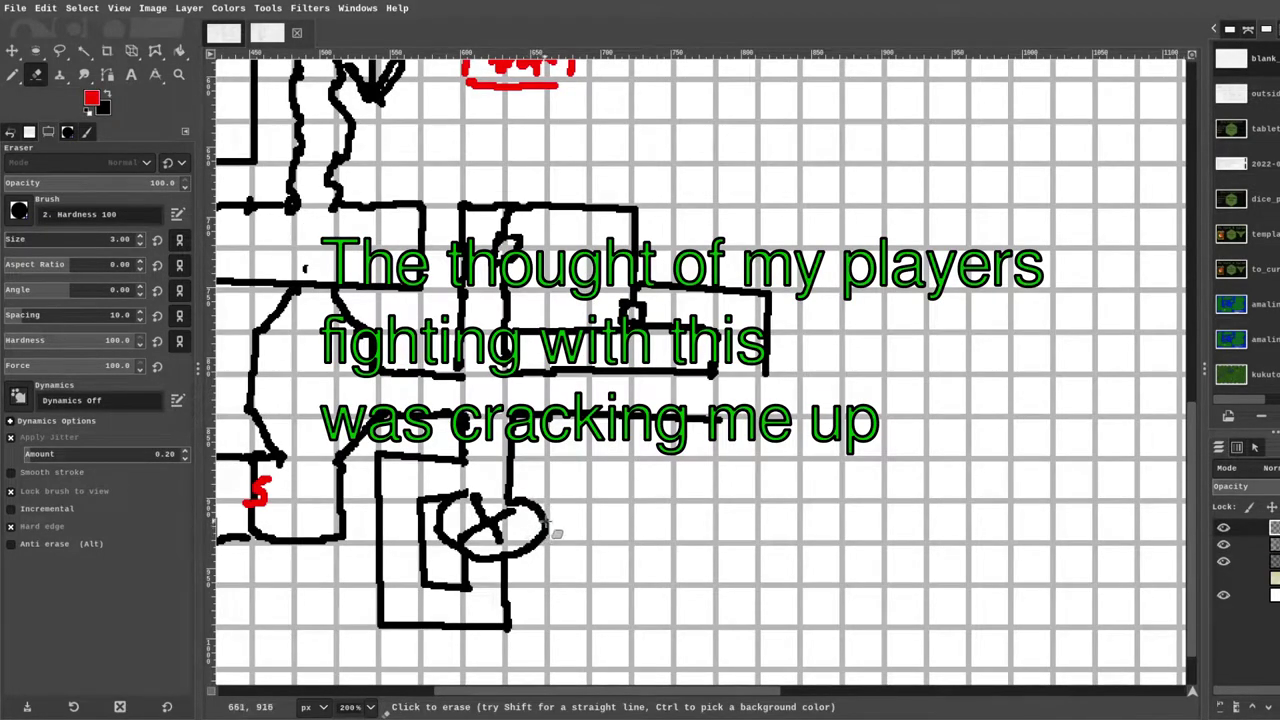
key("x")
key("s")
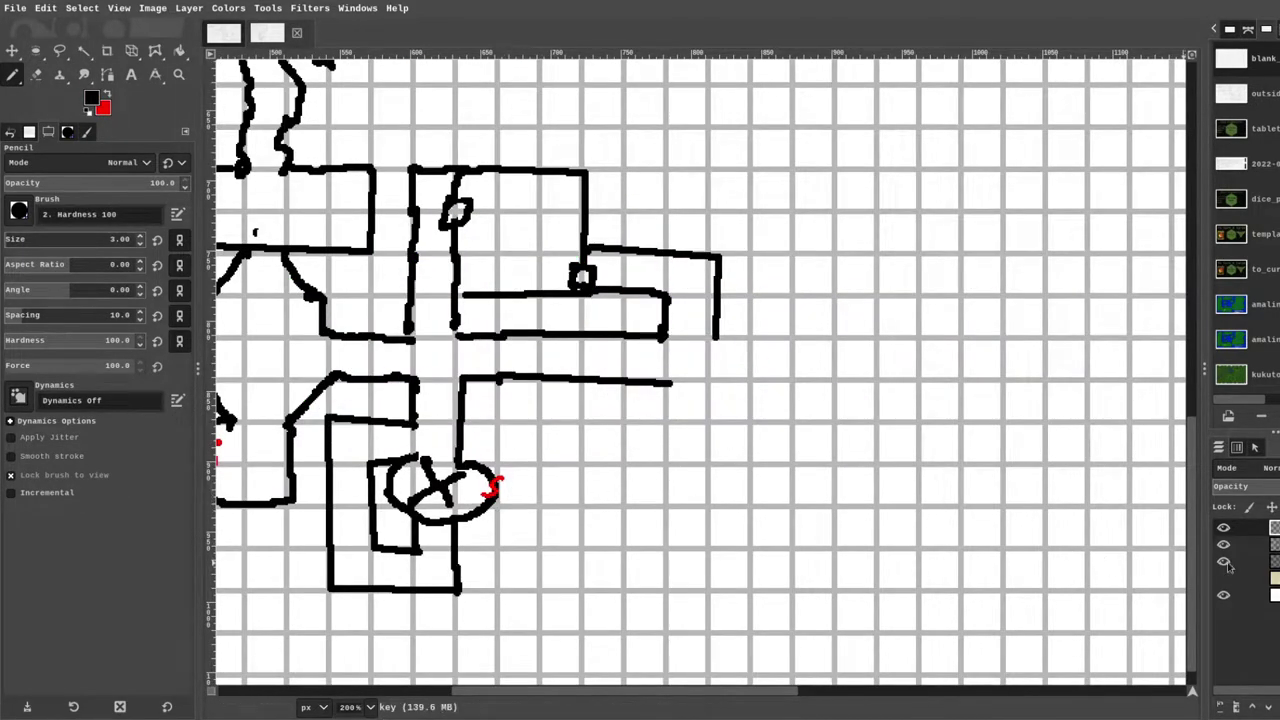
- Extend the right-hand corridor downward about four squares with two parallel walls on the black line layer
left_click(1275, 545)
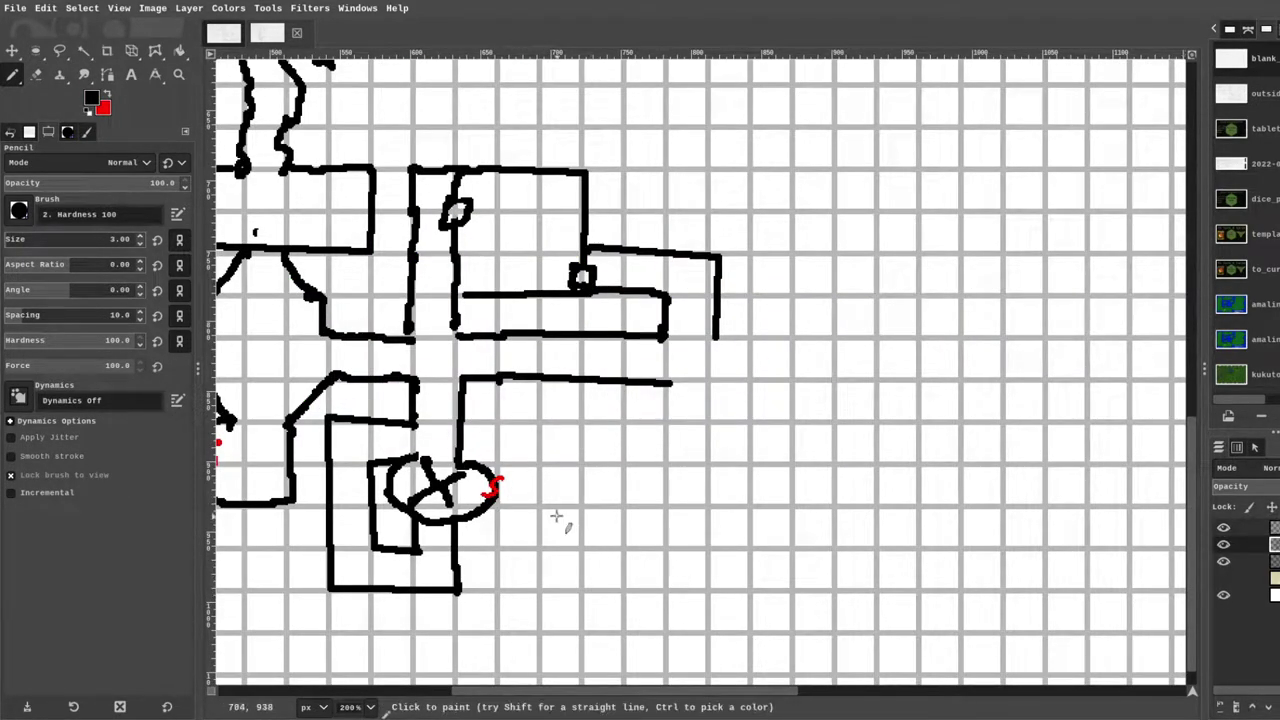
scroll(580, 480, "down", 2)
scroll(580, 480, "left", 1)
left_click(699, 472, "shift")
left_click_drag(746, 260, 746, 478)
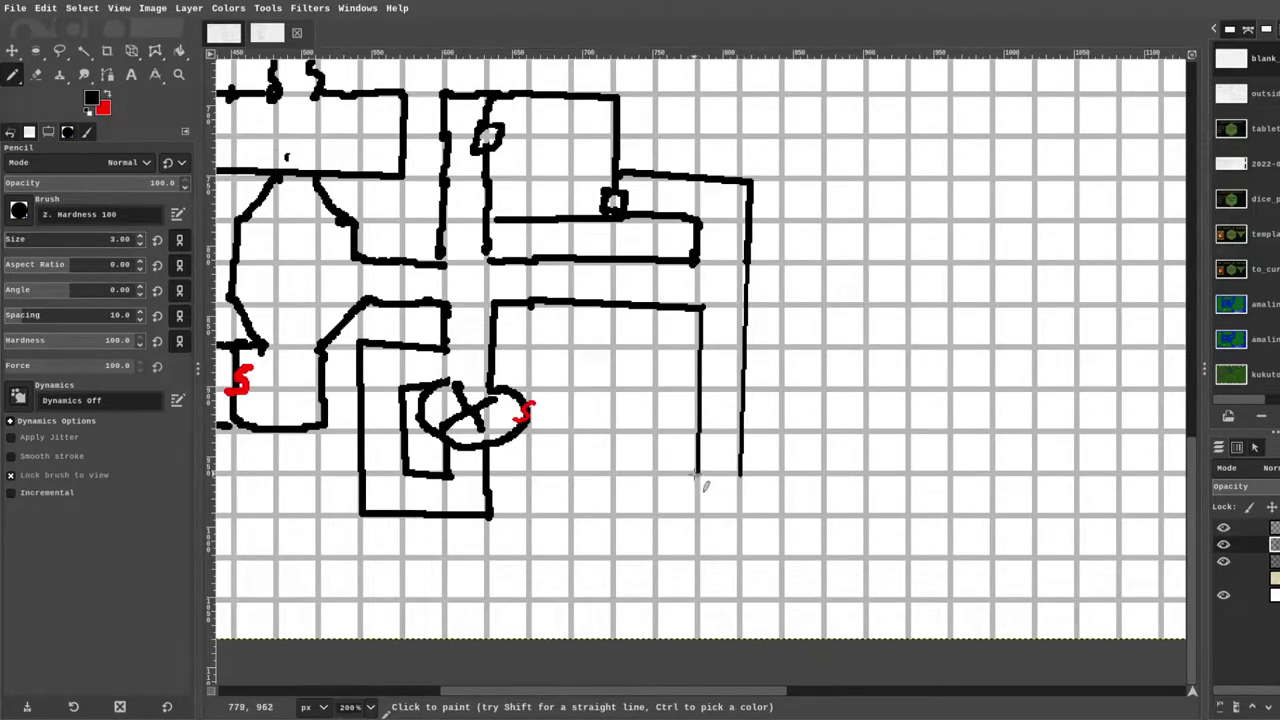
- Draw a rectangular room about seven by three squares at the lower end of the extended corridor
scroll(706, 480, "down", 2)
scroll(706, 400, "left", 1)
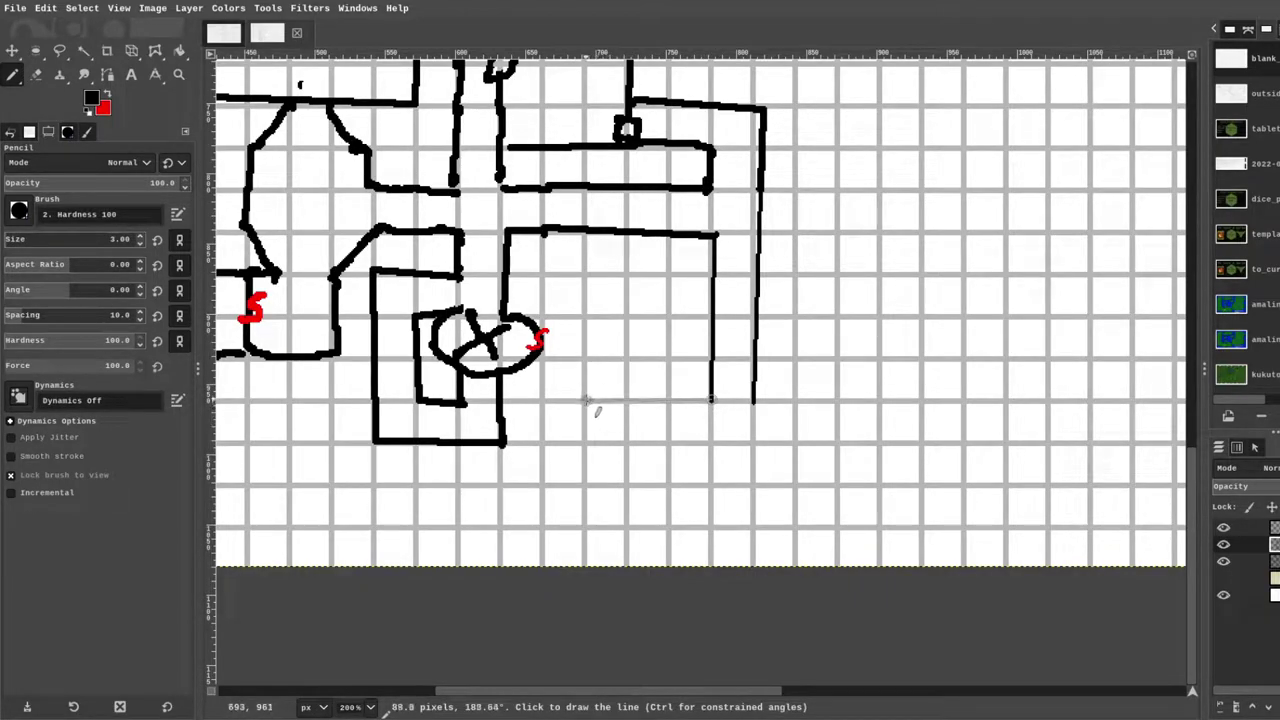
left_click(541, 401, "shift")
left_click(542, 522, "shift")
left_click(840, 527, "shift")
left_click(838, 401, "shift")
left_click(754, 403, "shift")
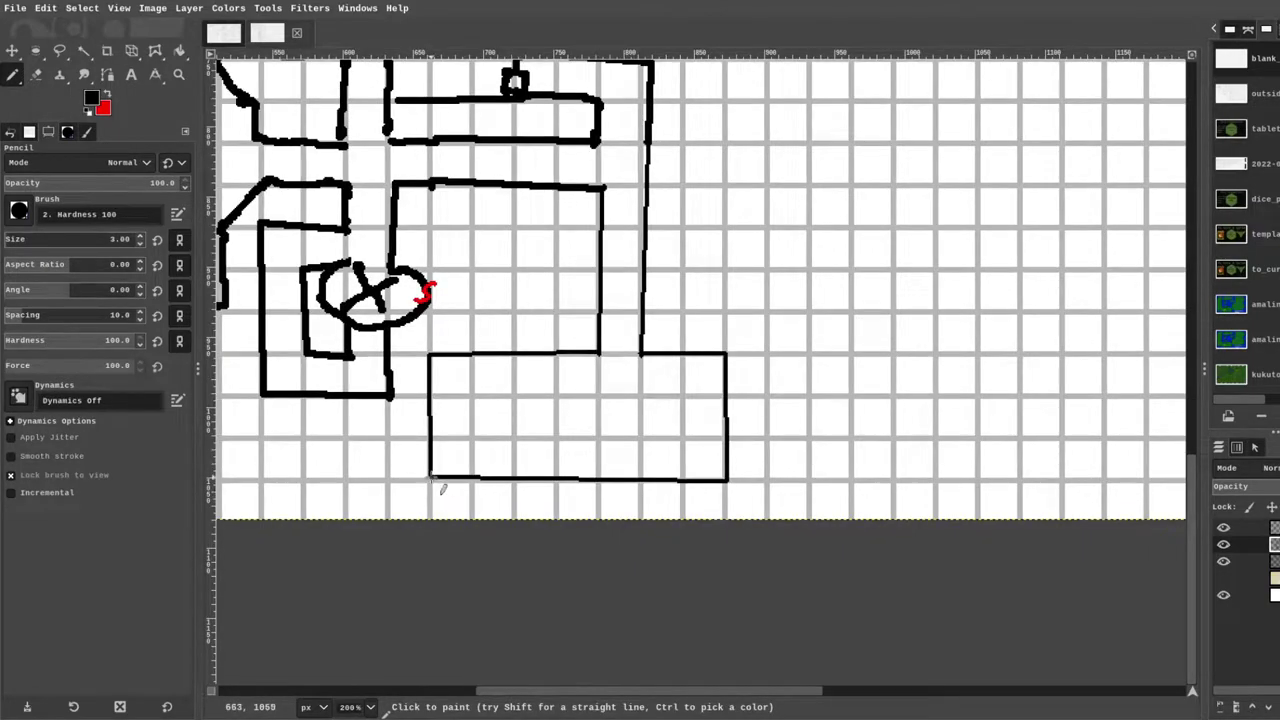
- Draw a one-square box filled with short horizontal lines beside the red S on the crossed circle
left_click_drag(537, 414, 556, 431)
mouse_move(541, 384)
left_mouse_down()
mouse_move(560, 400)
mouse_move(552, 427)
left_mouse_up()
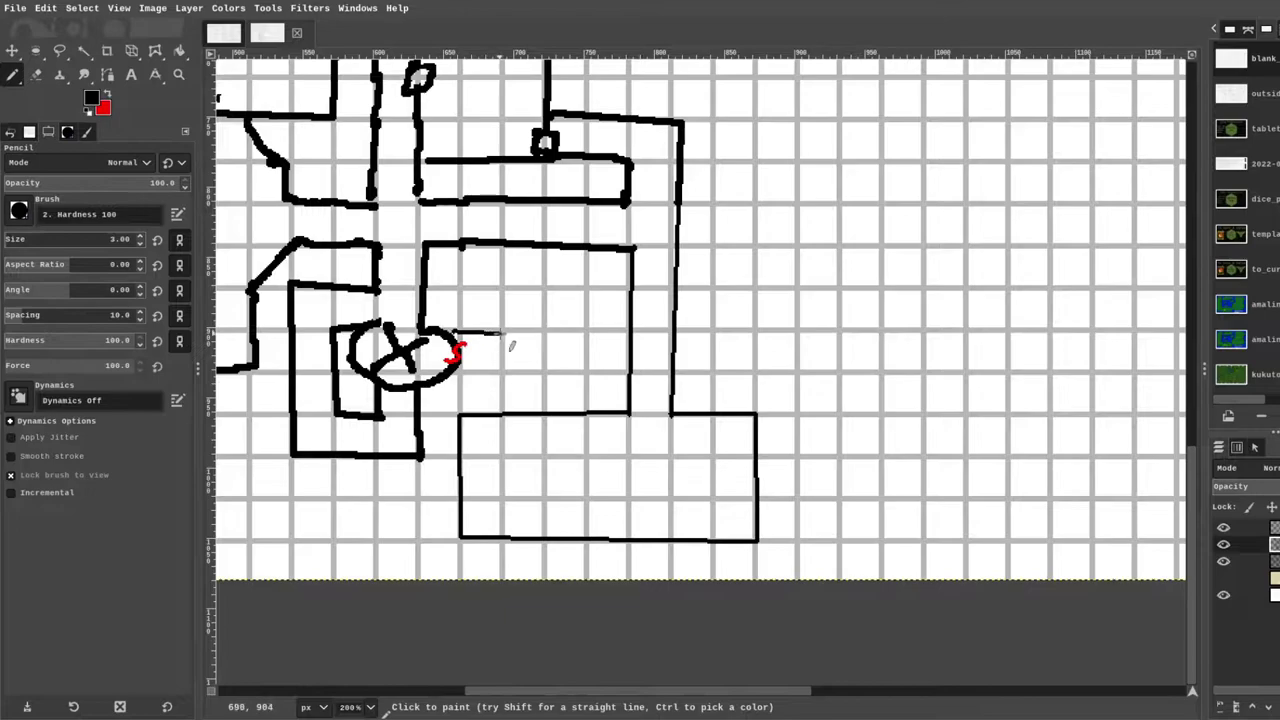
left_click_drag(475, 355, 488, 363)
- Draw a side corridor leading right to another rectangular room, and add small round doors at both room entrances
mouse_move(614, 271)
left_mouse_down()
mouse_move(519, 338)
mouse_move(517, 310)
mouse_move(568, 361)
left_mouse_up()
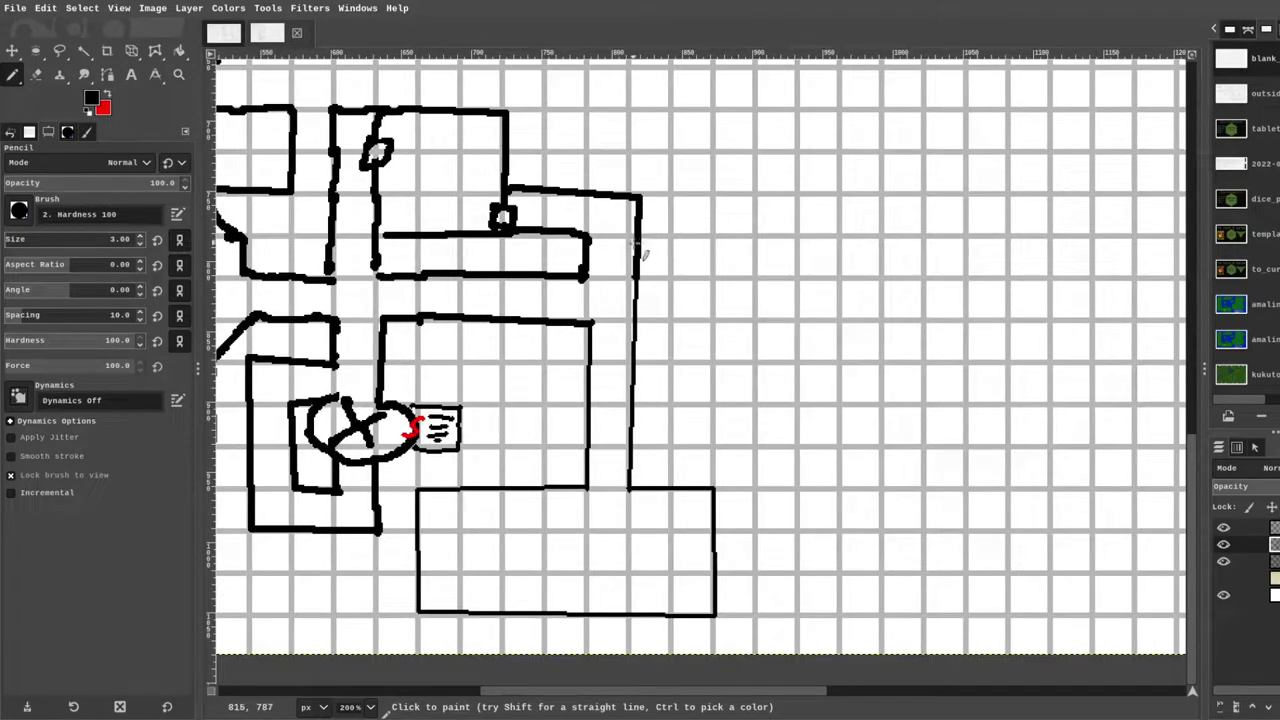
left_click_drag(614, 366, 608, 274)
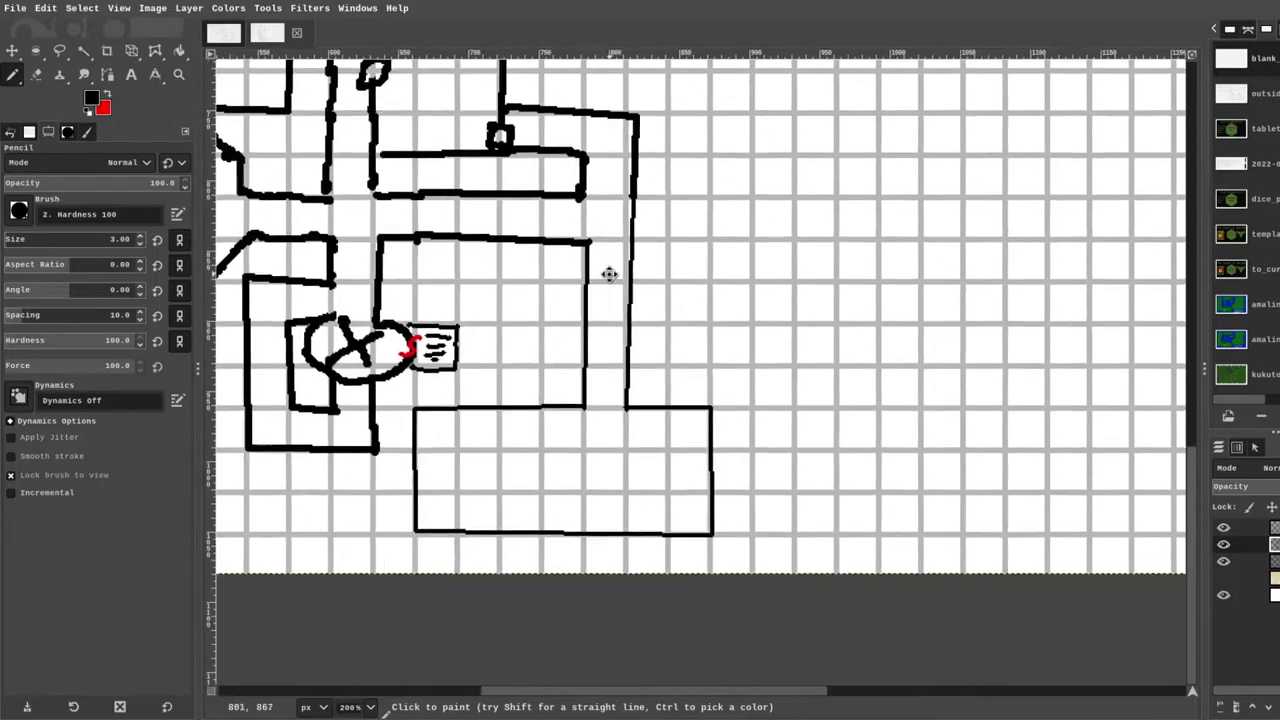
left_click_drag(603, 414, 560, 405)
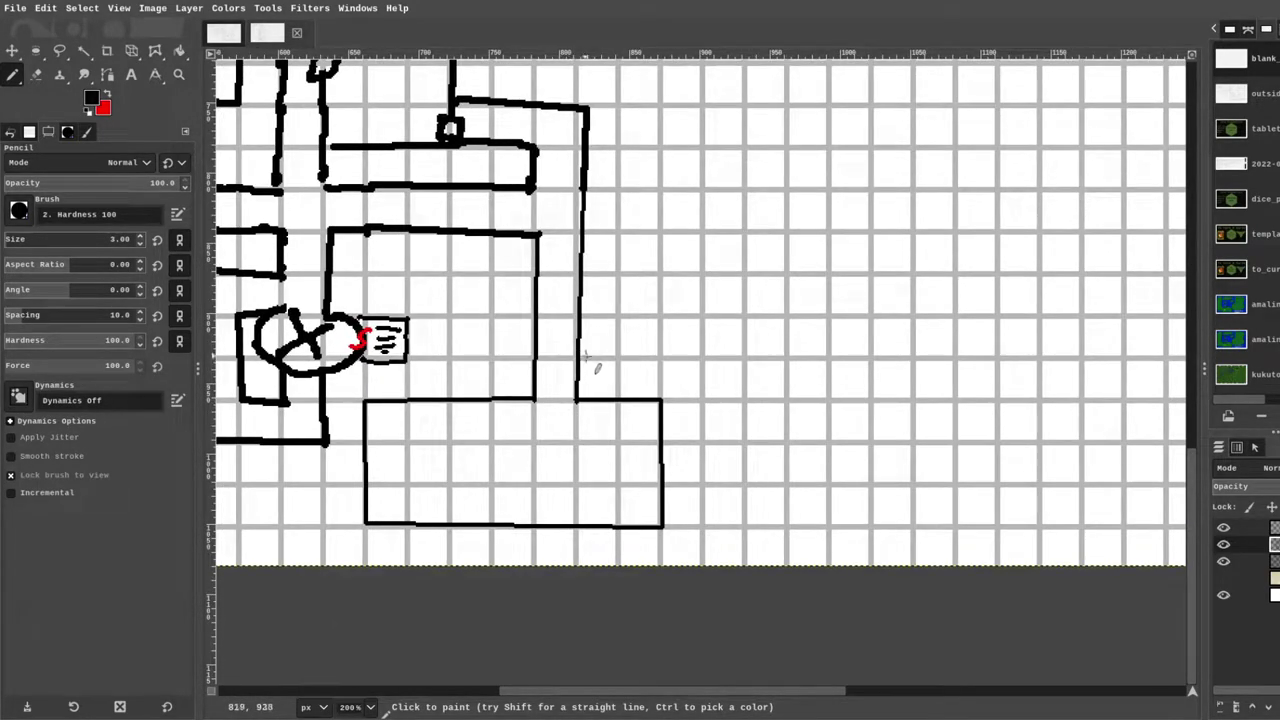
left_click_drag(670, 323, 529, 367)
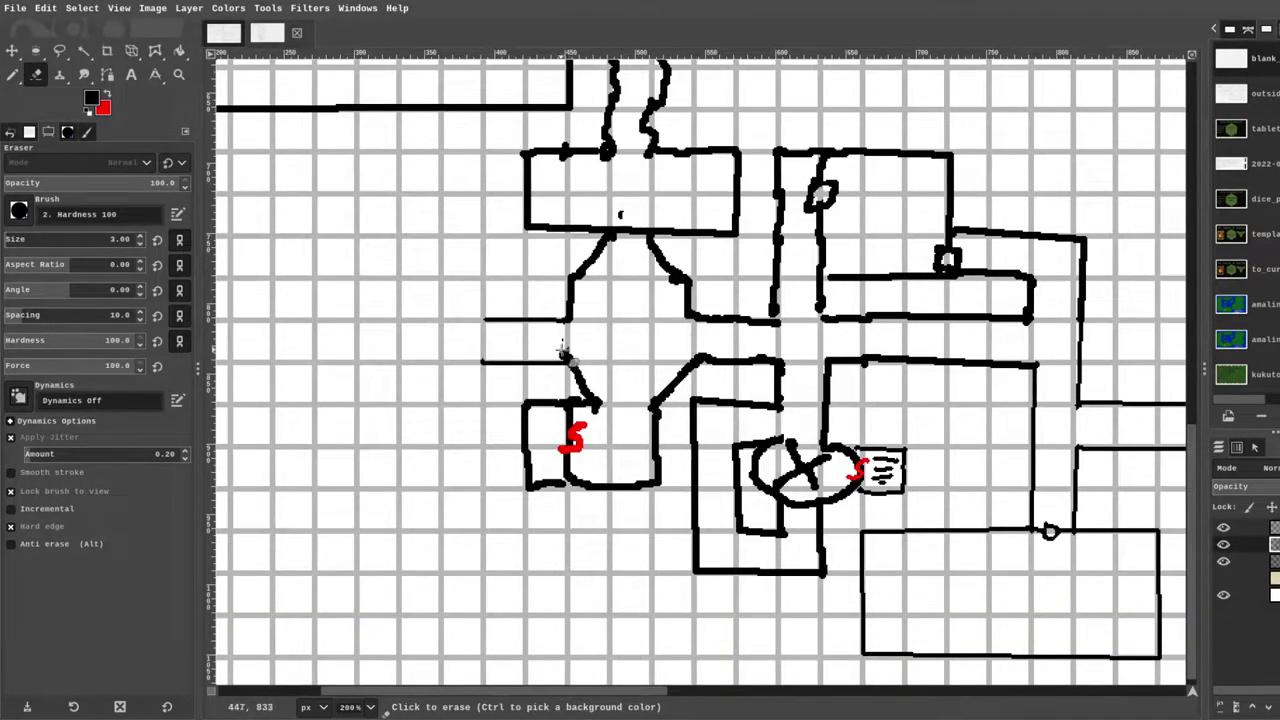
- Erase the octagonal chamber's left wall where the new left-hand corridor meets it
left_click_drag(562, 350, 573, 355)
left_click(562, 339)
scroll(506, 354, "down", 3)
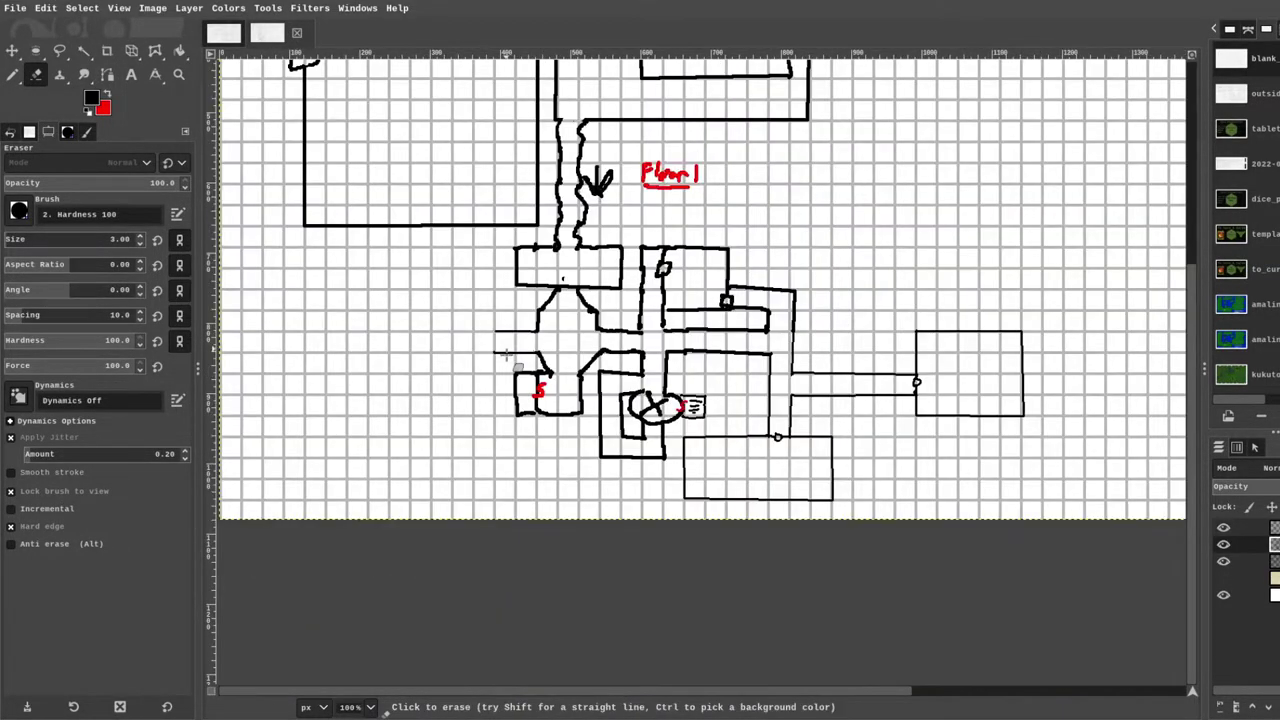
- Draw a rough-walled cave at the end of the left corridor and fill it with winding diagonal passage walls
left_click_drag(475, 382, 599, 397)
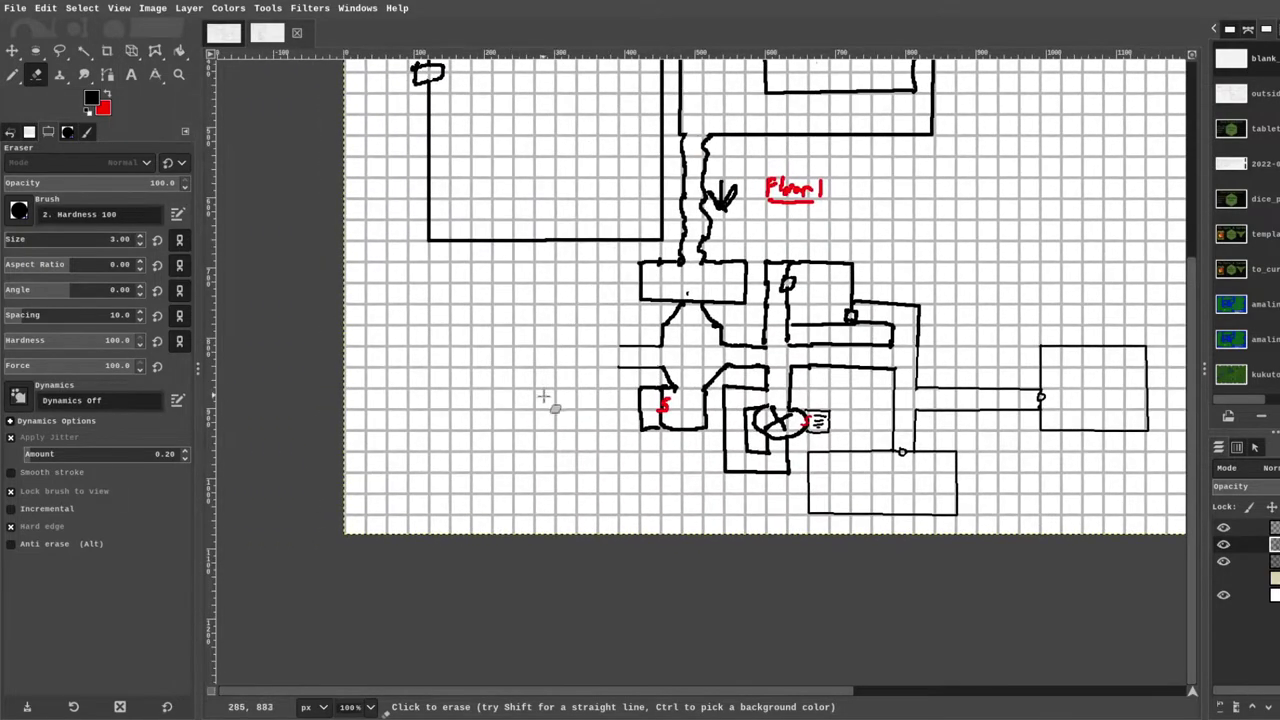
key("n")
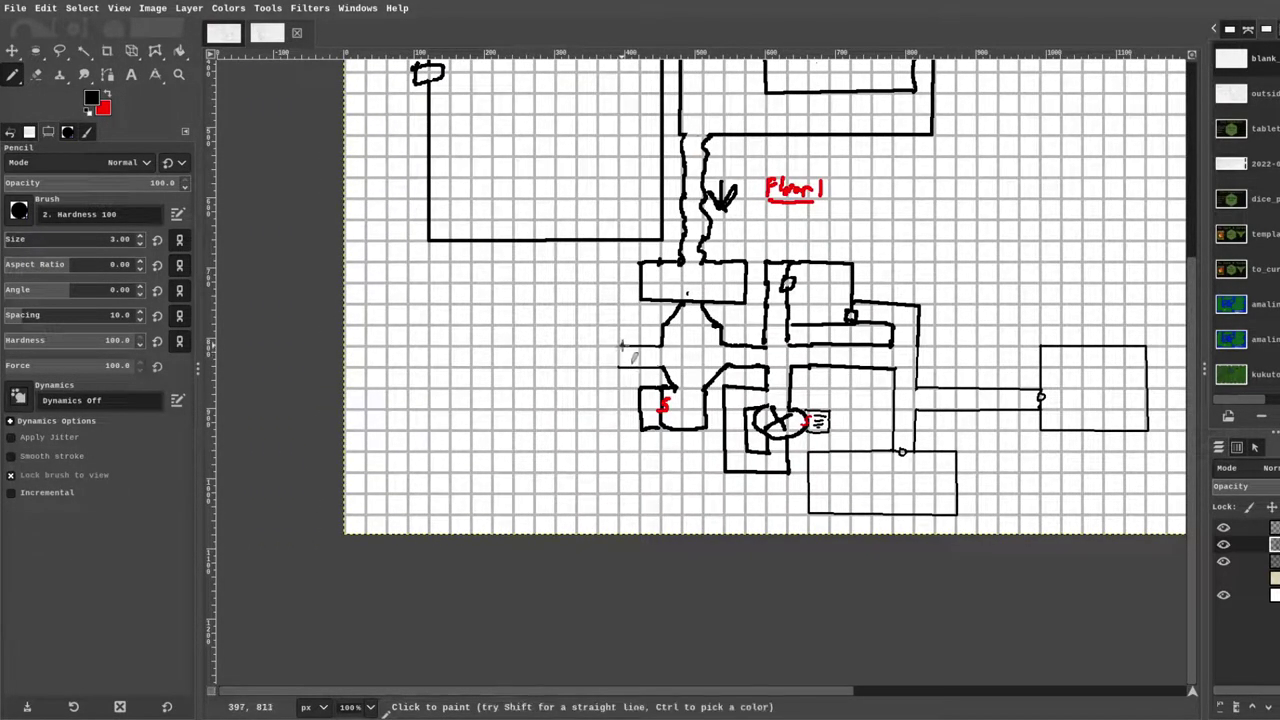
mouse_move(621, 347)
left_mouse_down()
mouse_move(618, 283)
mouse_move(520, 284)
mouse_move(620, 345)
mouse_move(603, 298)
mouse_move(516, 412)
left_mouse_up()
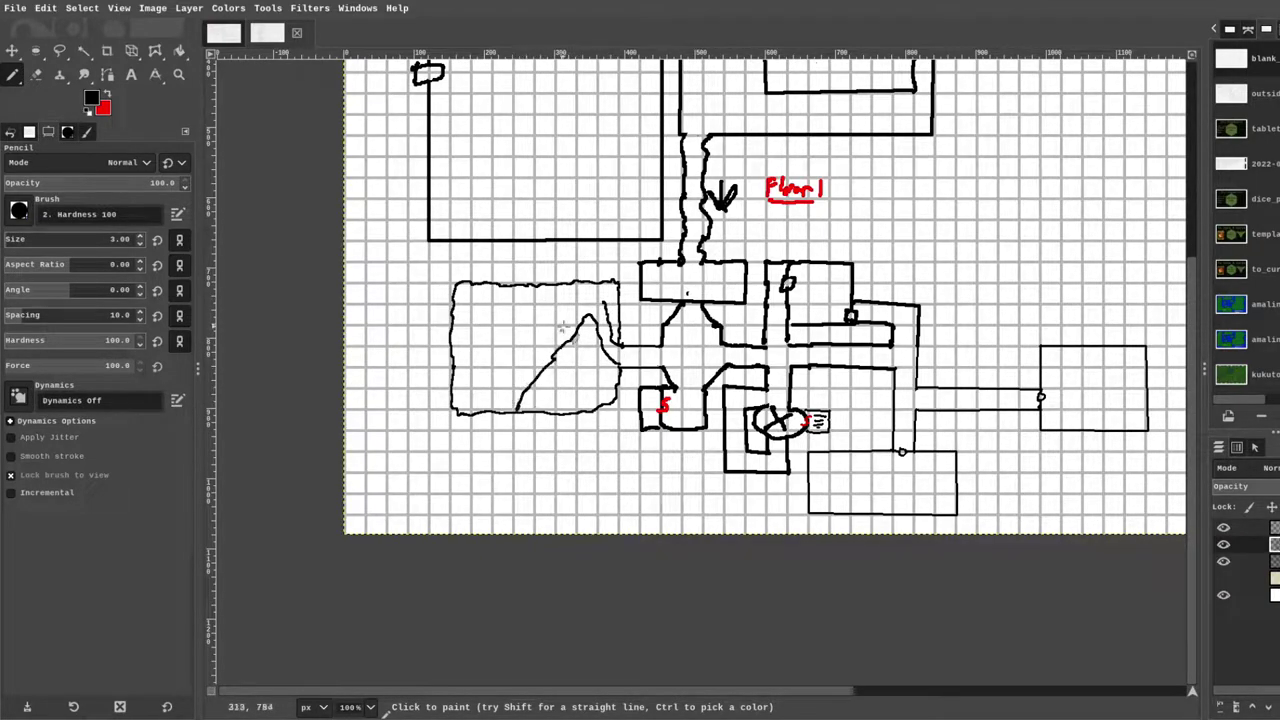
mouse_move(598, 296)
left_mouse_down()
mouse_move(508, 398)
mouse_move(509, 420)
mouse_move(494, 418)
left_mouse_up()
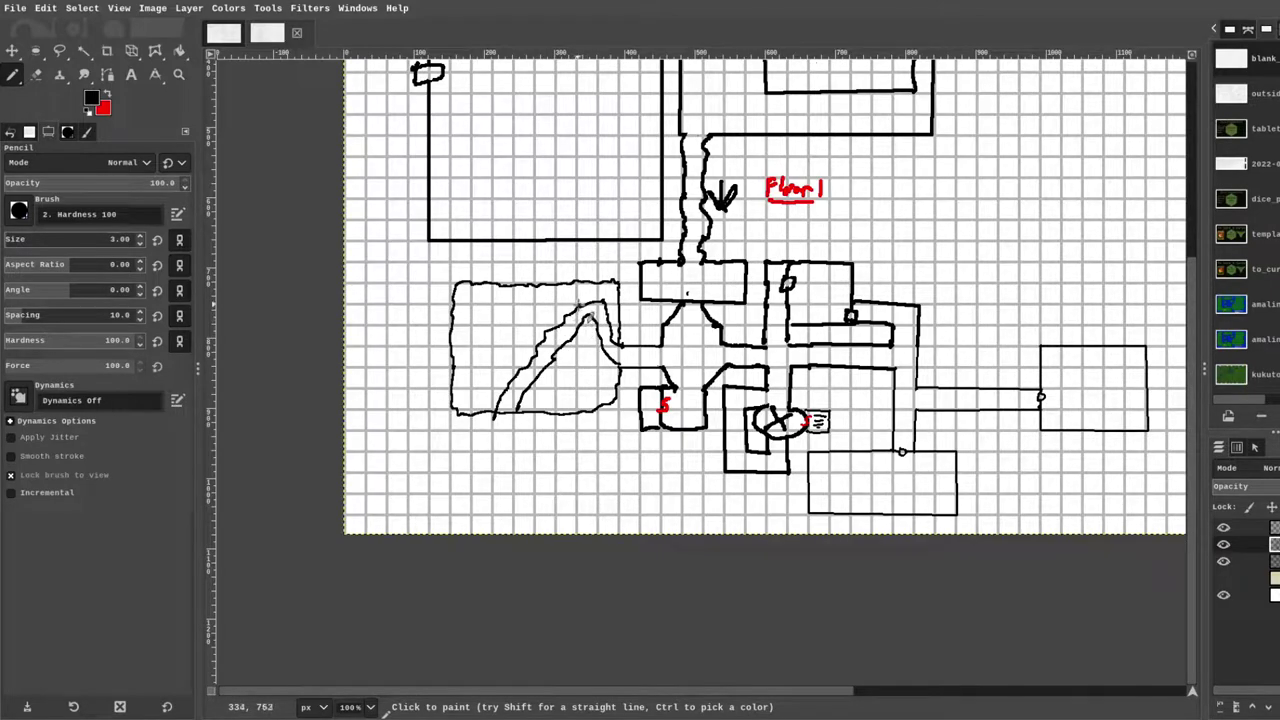
mouse_move(584, 308)
left_mouse_down()
mouse_move(588, 330)
mouse_move(572, 300)
mouse_move(506, 362)
mouse_move(489, 392)
mouse_move(494, 420)
left_mouse_up()
mouse_move(566, 284)
left_mouse_down()
mouse_move(506, 312)
mouse_move(482, 299)
left_mouse_up()
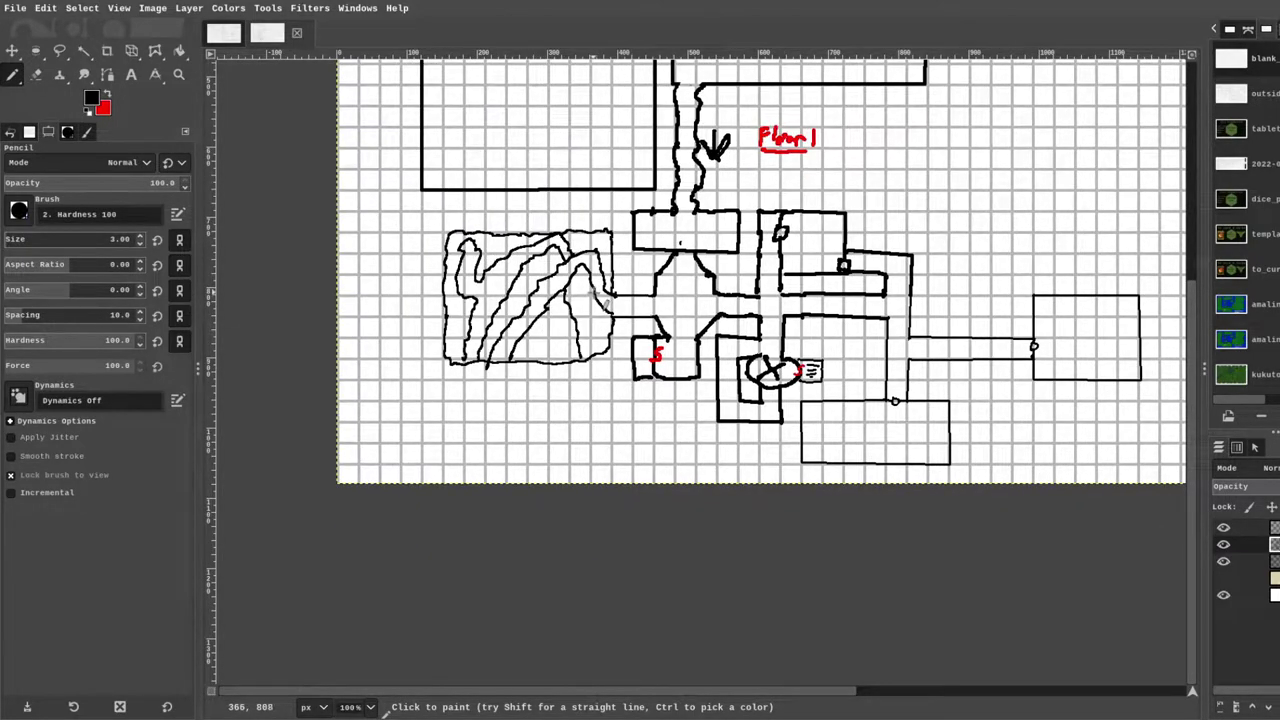
- Draw the last inner passage wall beside the cave's right entrance and erase stray lines blocking the passage there
left_click_drag(598, 300, 592, 342)
key("shift+e")
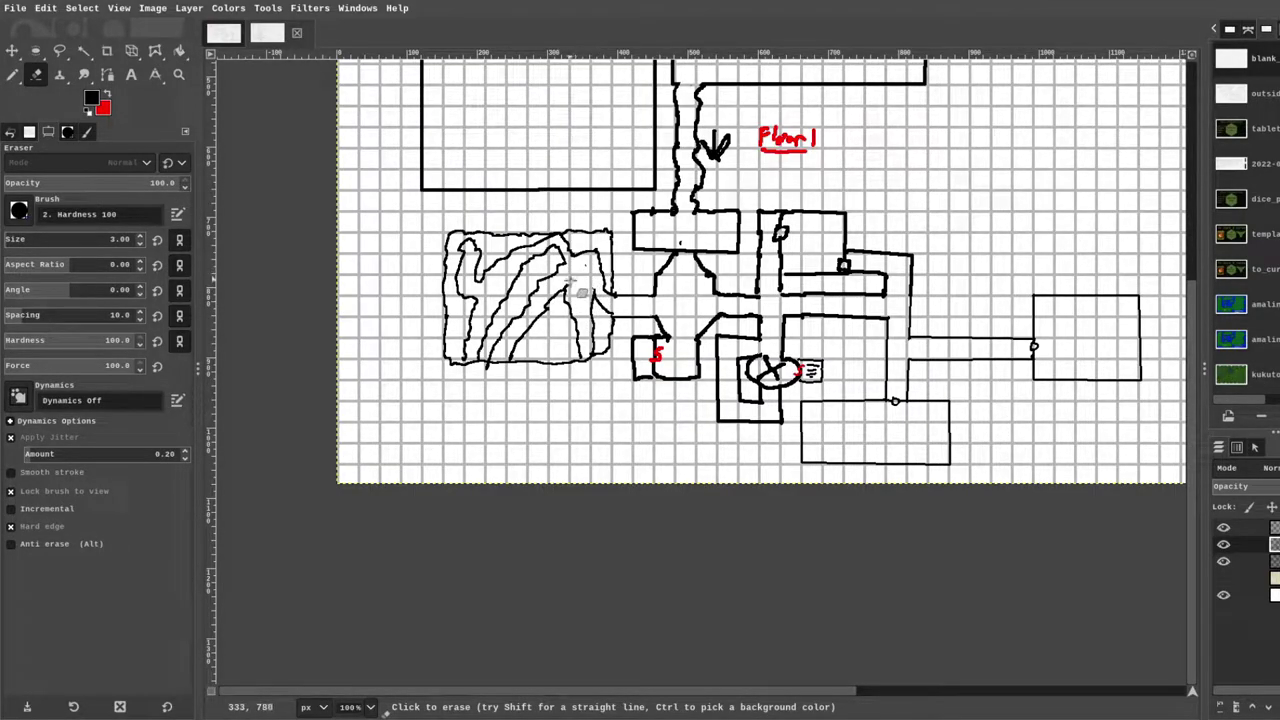
left_click(586, 266)
left_click_drag(571, 306, 625, 245)
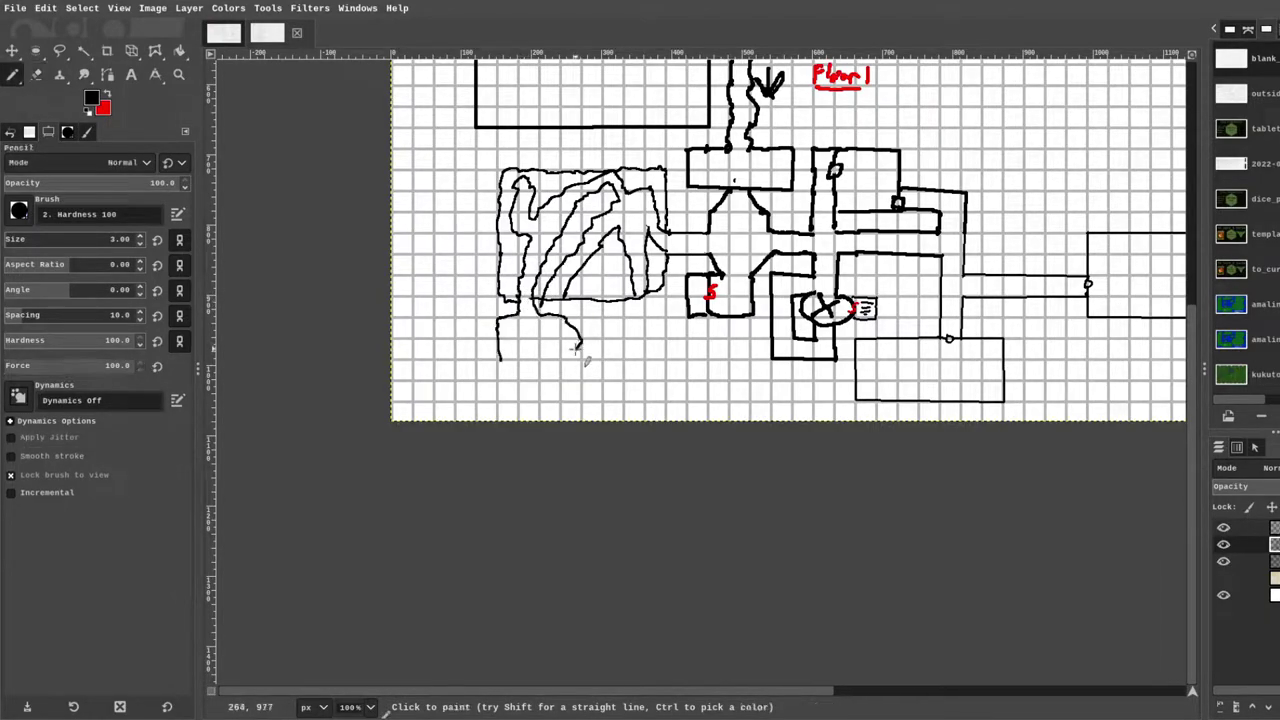
- Draw a second rough-walled cave below the first, with its passage looping around a central block of rock
left_click_drag(577, 347, 556, 361)
left_click_drag(540, 407, 643, 408)
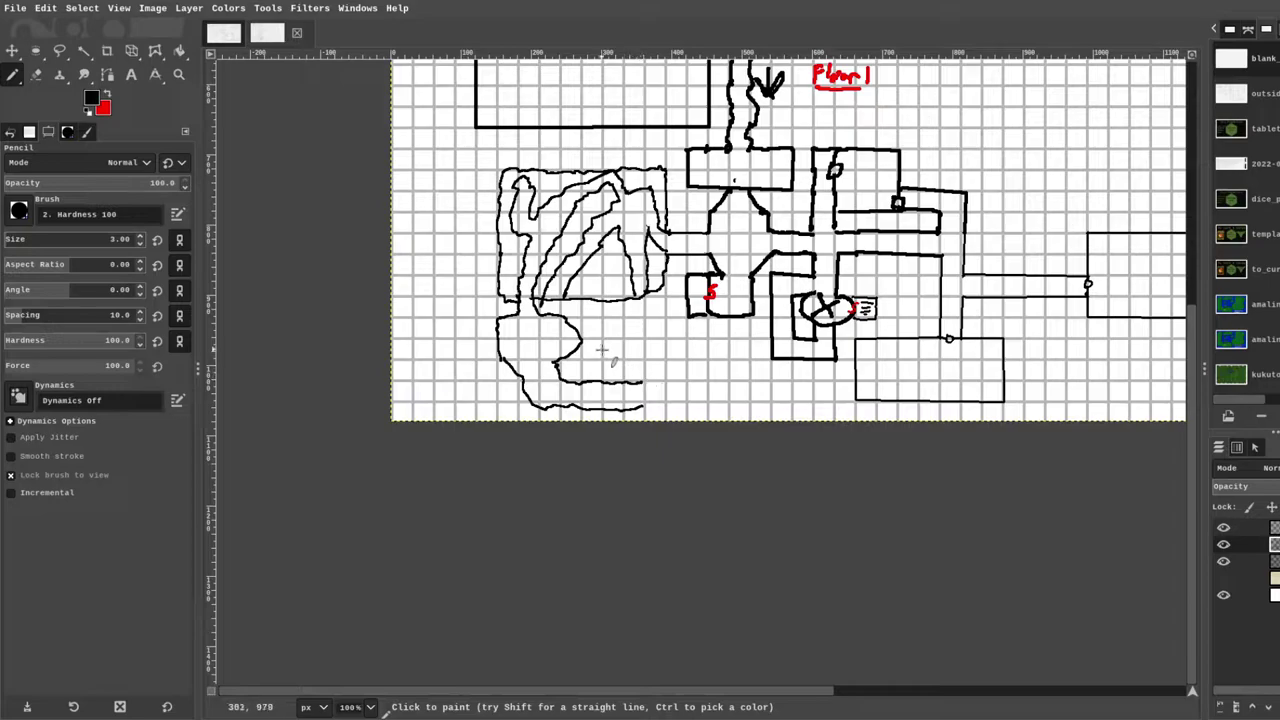
left_click_drag(601, 349, 611, 330)
- Fill the solid rock between the cave passages with black, closing the gap in the lower cave's central block outline
scroll(683, 376, "up", 3)
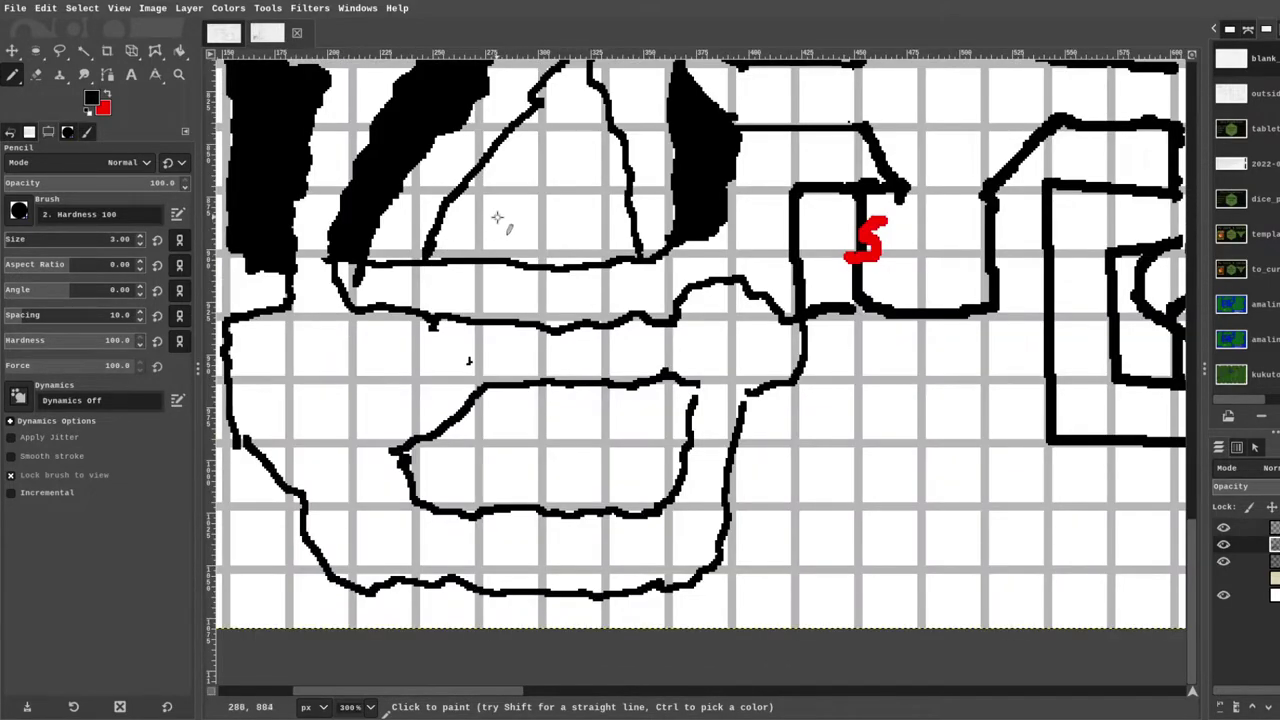
key("shift+b")
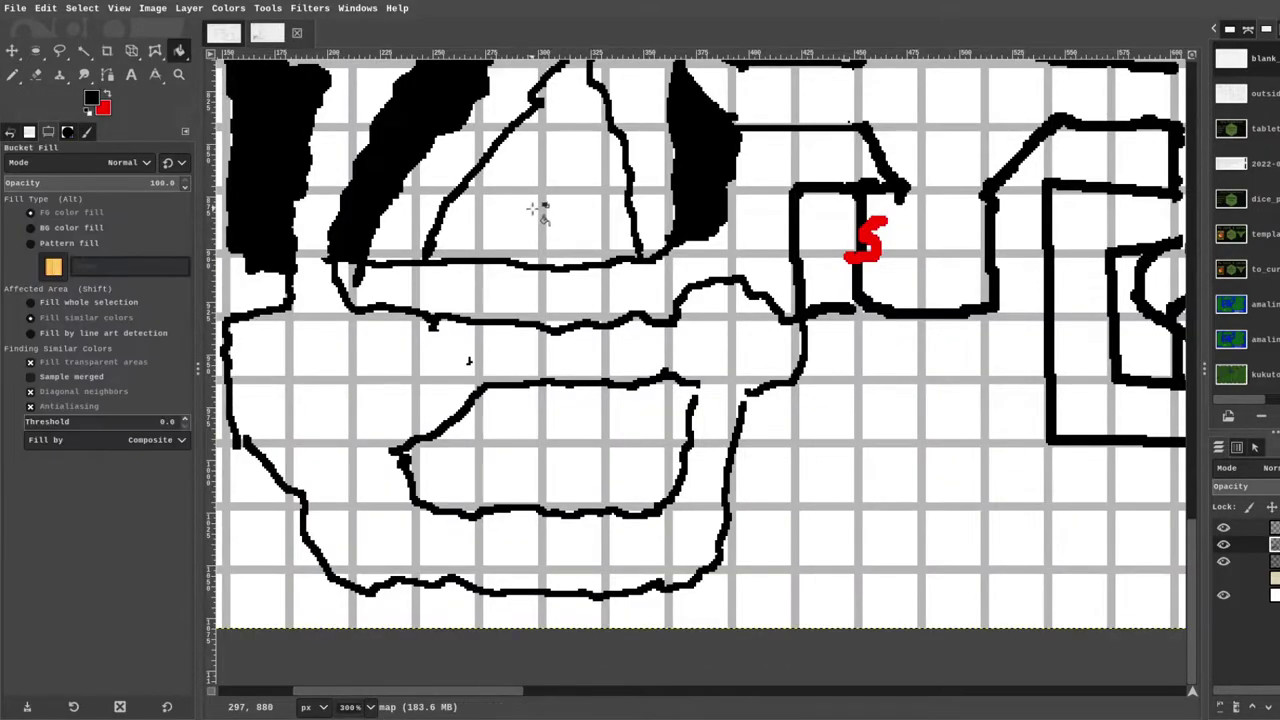
left_click(536, 210)
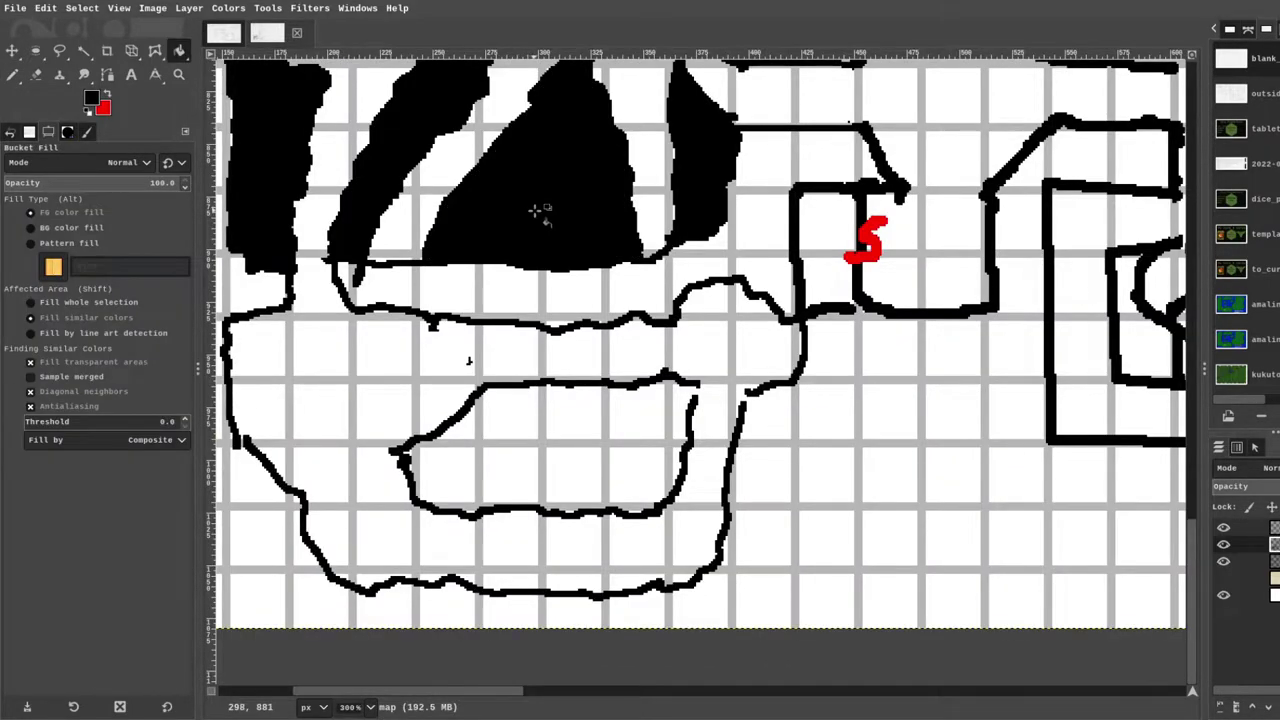
left_click(565, 415)
key("ctrl+z")
key("n")
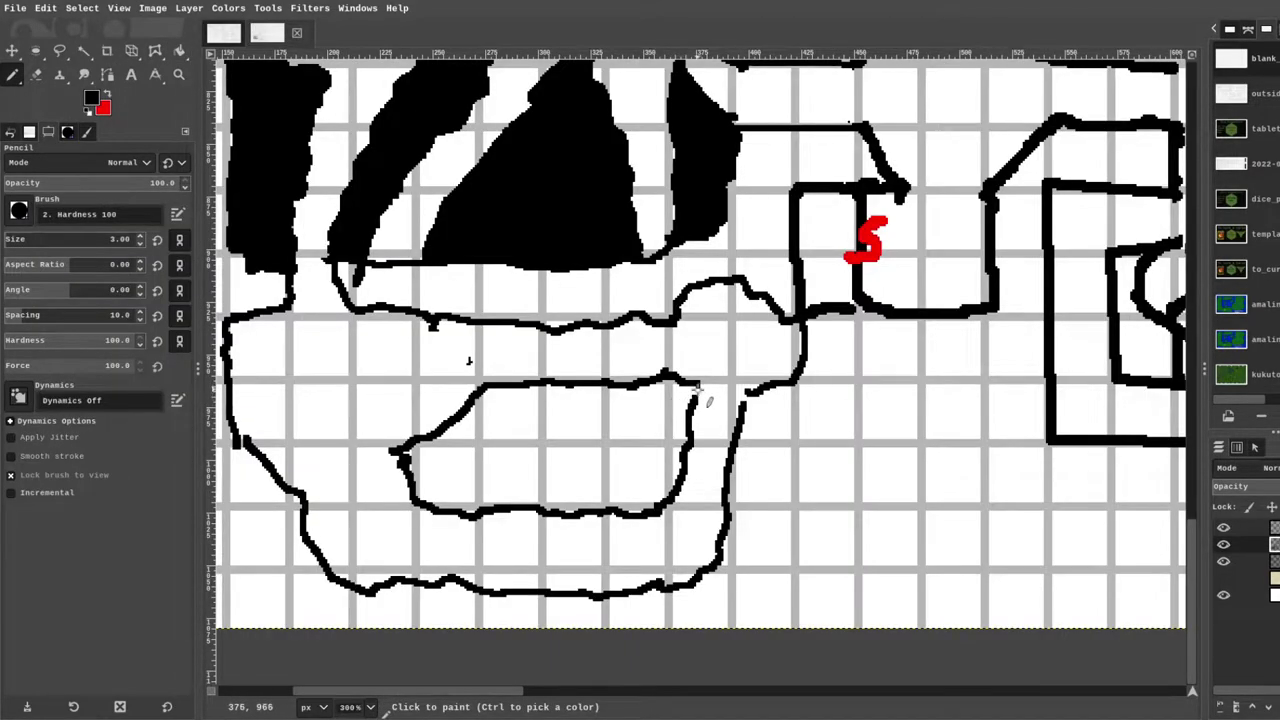
left_click(697, 390)
key("shift+b")
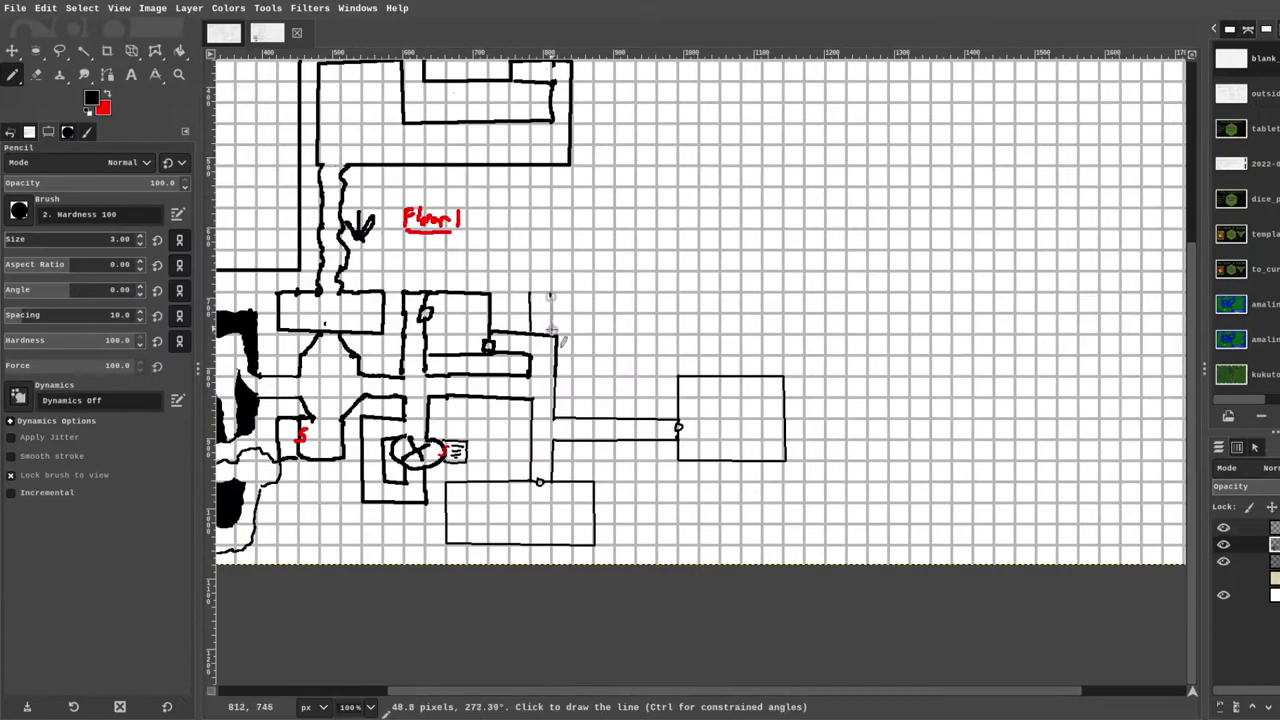
- Extend the corridor upward at the upper-right junction into a small rectangular room, with three small doors along its top wall
left_click(552, 333, "shift")
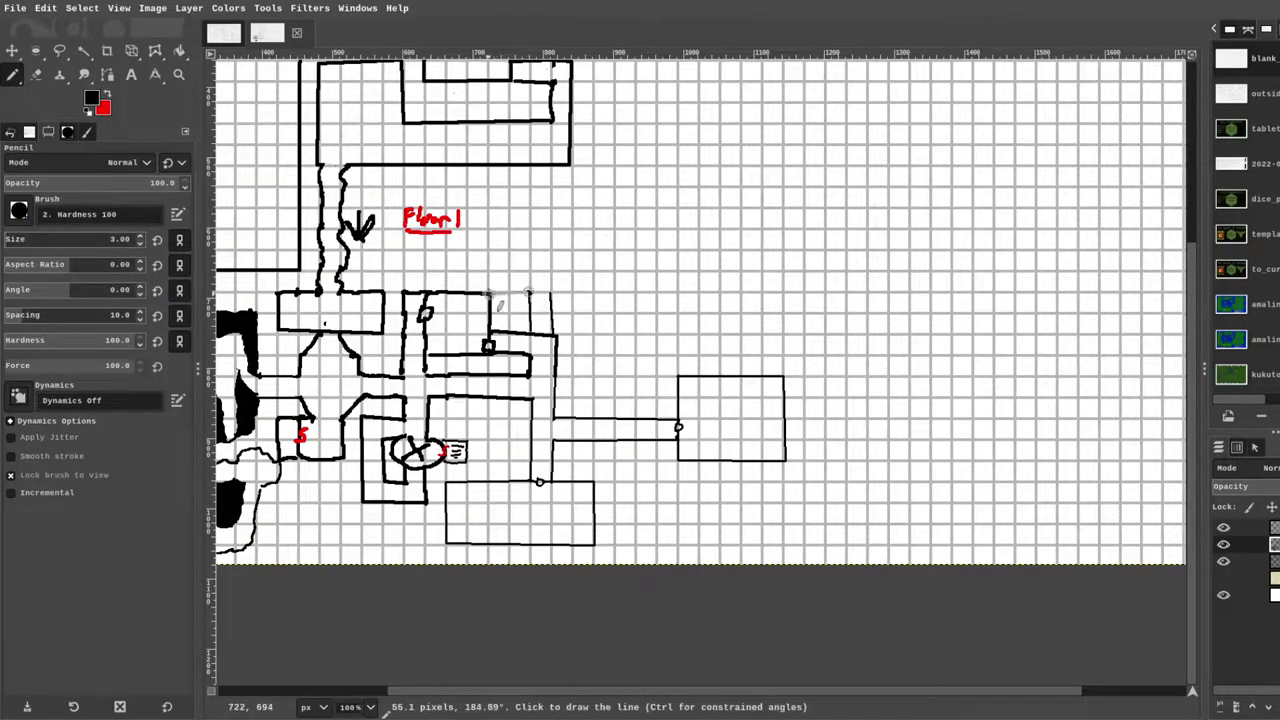
left_click(489, 292, "shift")
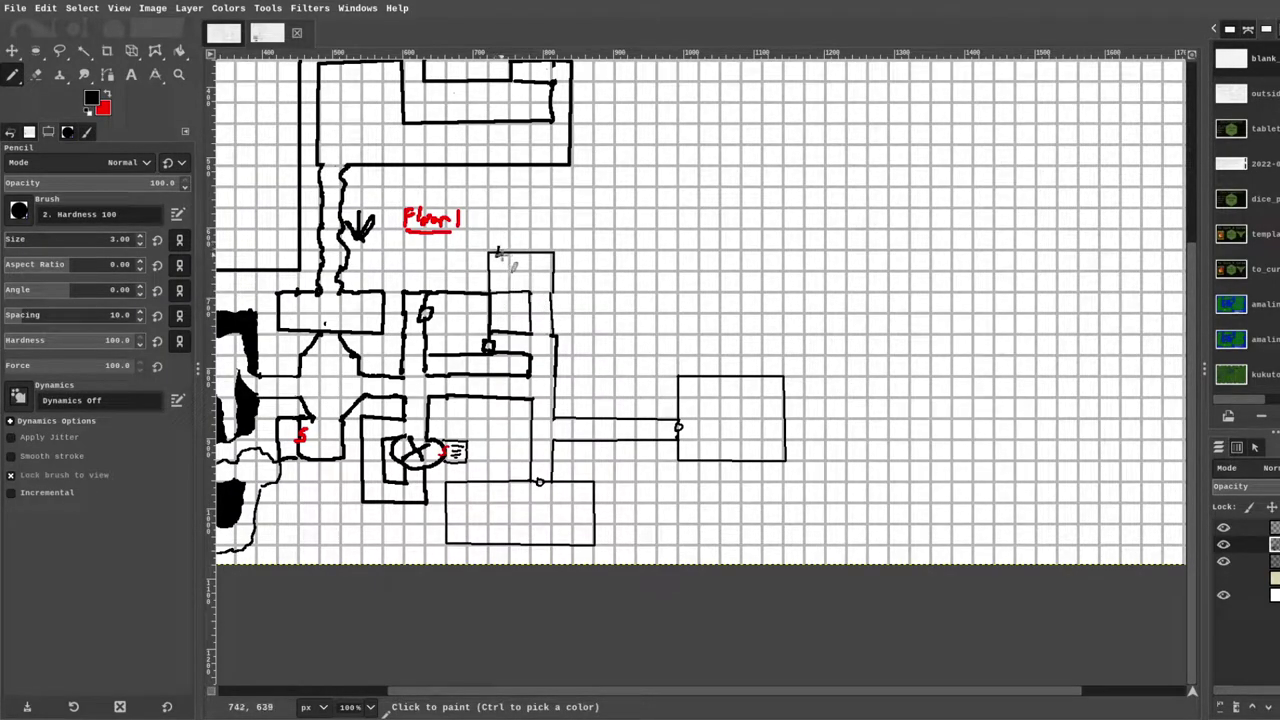
left_click_drag(502, 248, 538, 251)
key("shift+e")
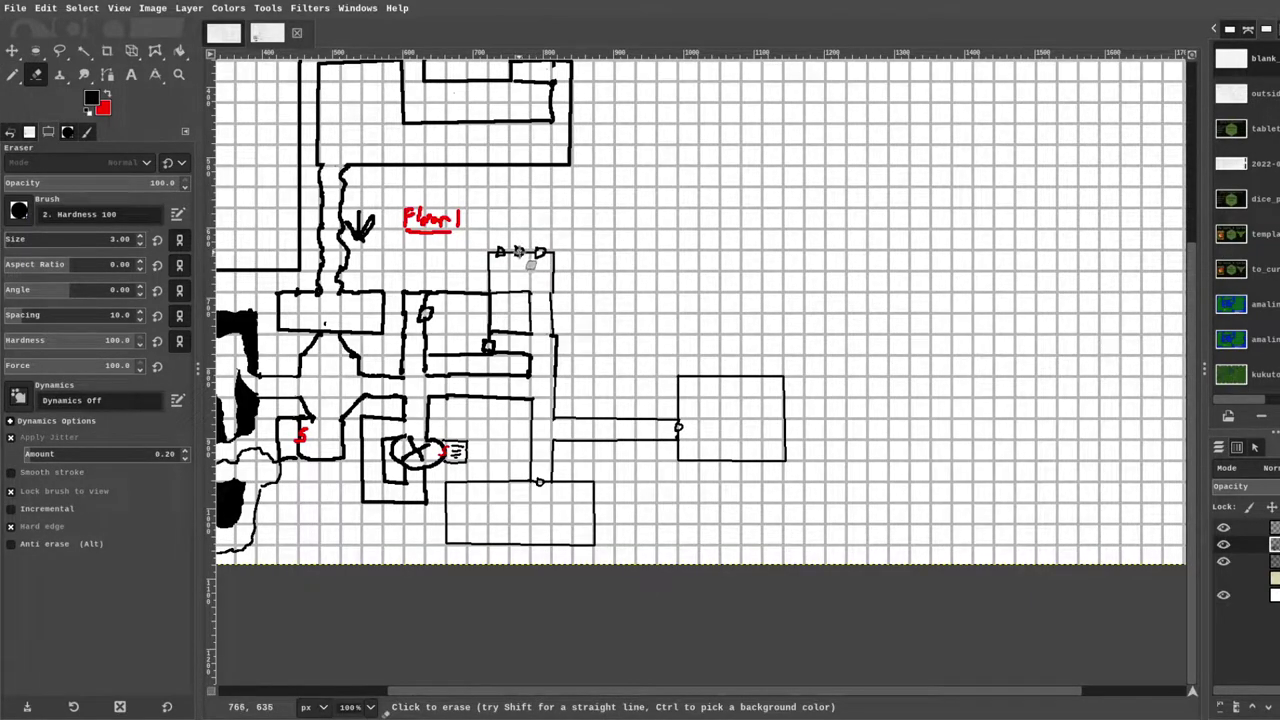
key("ctrl+z")
- Draw three one-square-deep cells behind the three doors and write "Some Inscription" in red beside them
key("n")
left_click(488, 231)
left_click(554, 230, "shift")
left_click(554, 252, "shift")
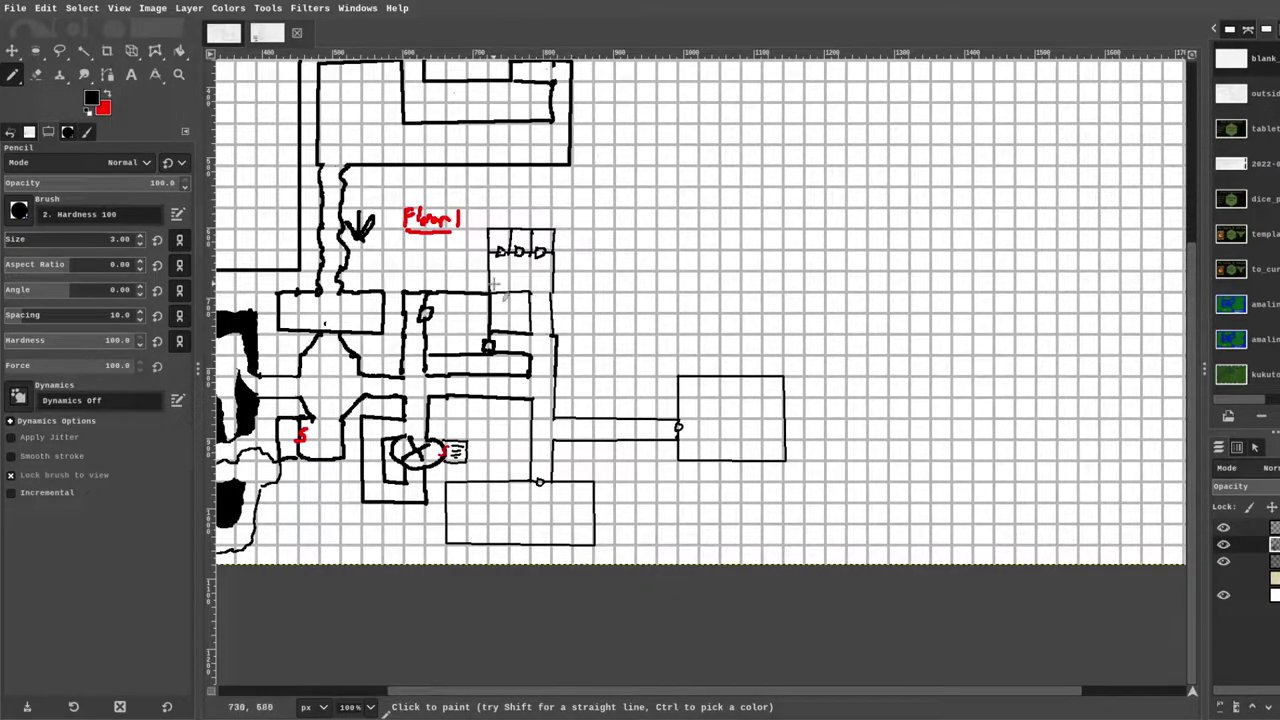
scroll(510, 280, "up", 3, "ctrl")
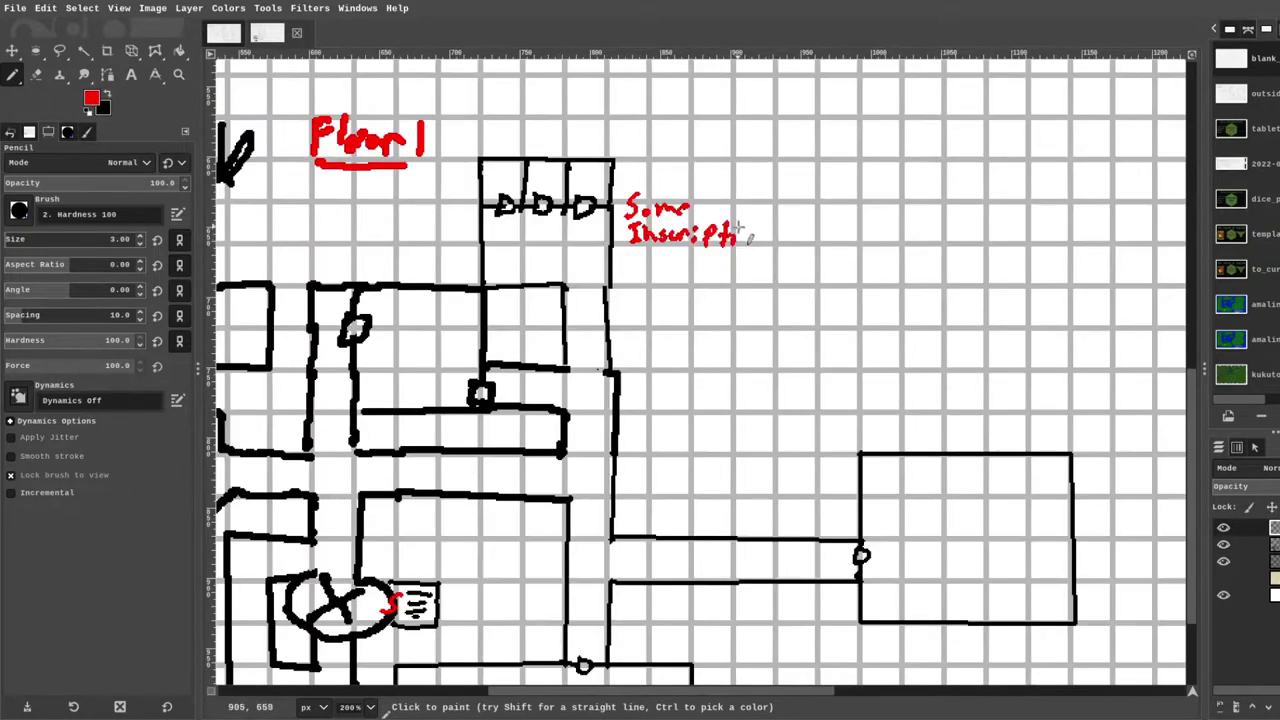
left_click_drag(738, 230, 767, 246)
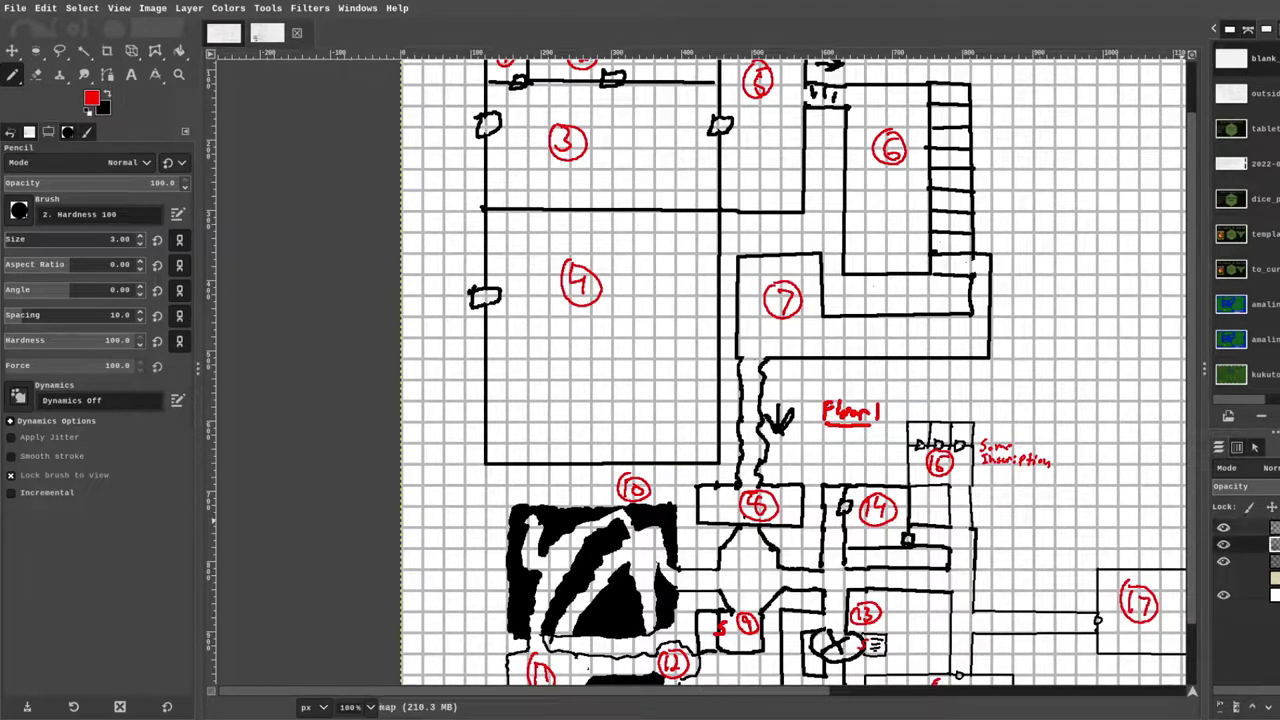
- Divide room 4 in black with a full-width wall below its number and two small chambers on the right, one with a door
key("x")
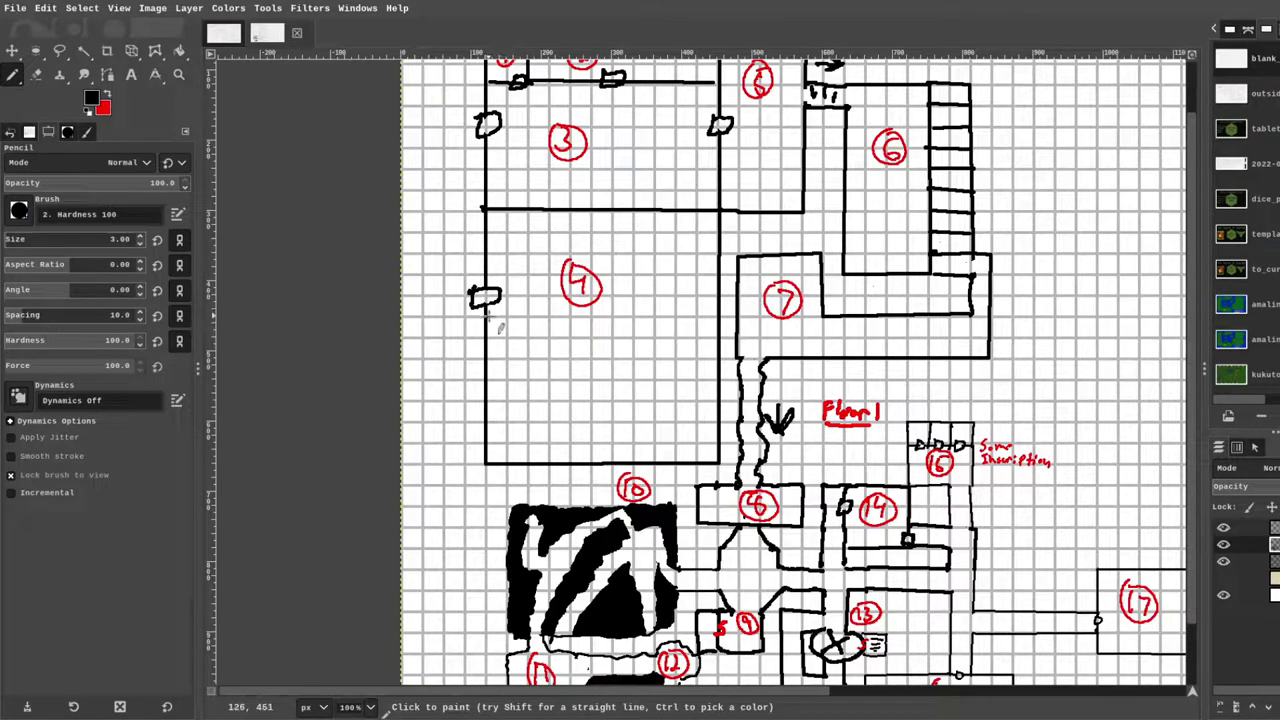
left_click(633, 316, "shift")
left_click(634, 213, "shift")
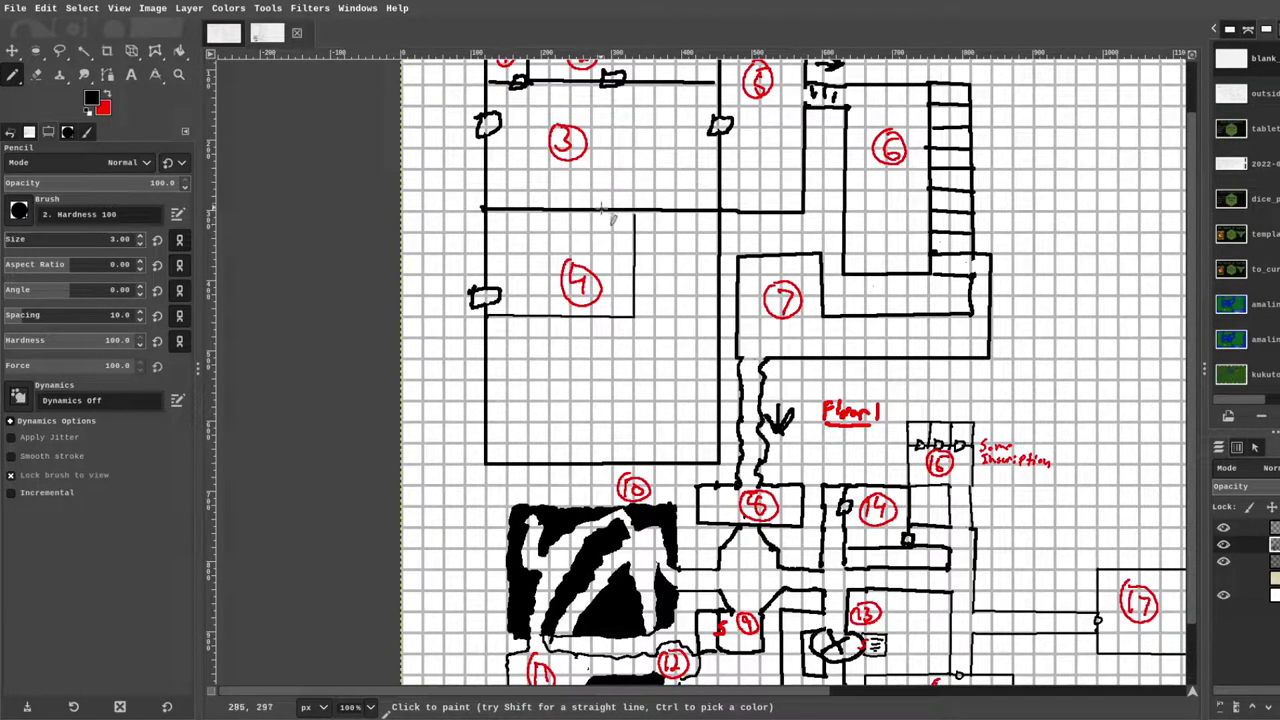
left_click_drag(700, 252, 662, 260)
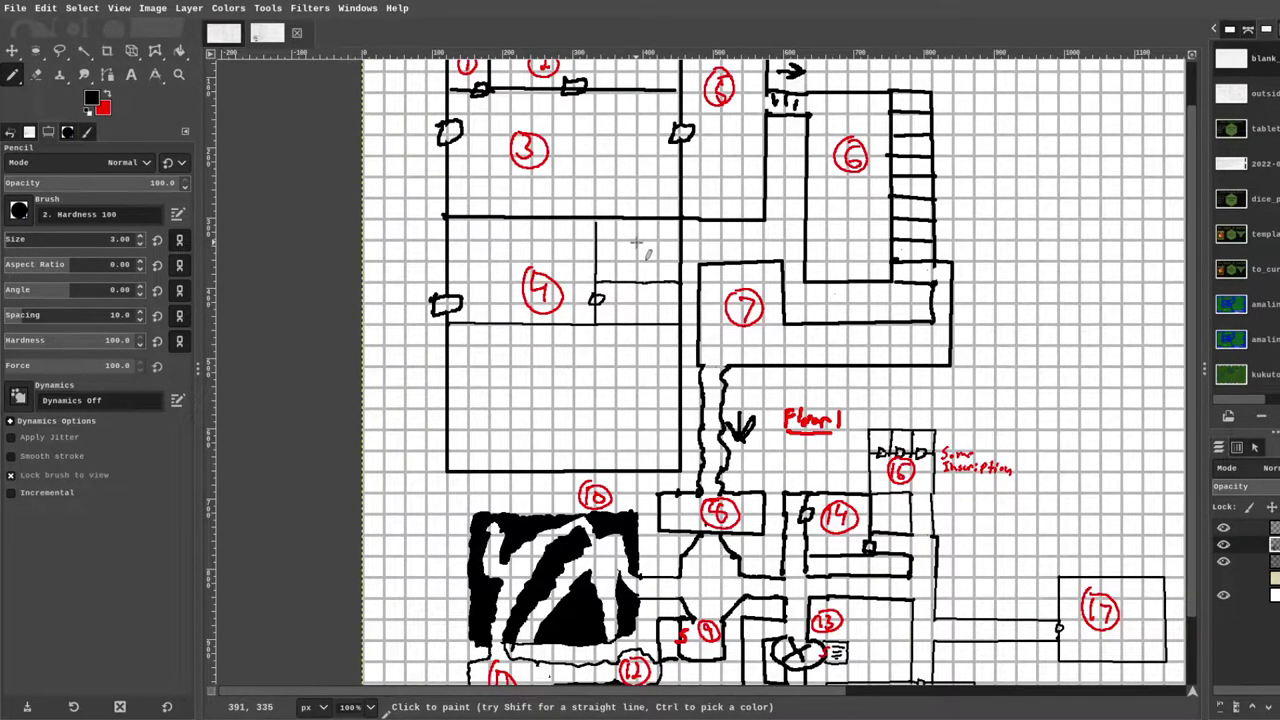
- Draw a narrow horizontal corridor from the upper small chamber's right side to the wall of the stair hall numbered 6
mouse_move(657, 255)
left_mouse_down()
mouse_move(625, 284)
mouse_move(640, 258)
mouse_move(618, 261)
left_mouse_up()
scroll(619, 264, "down", 1)
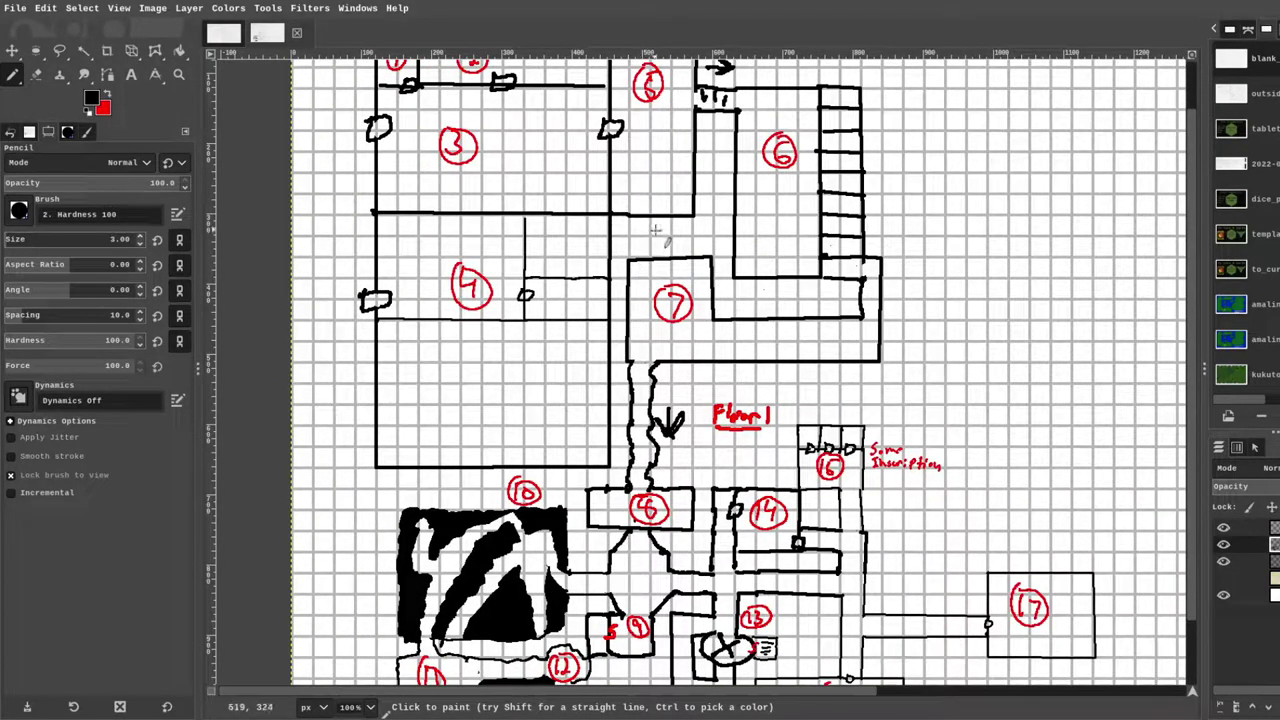
scroll(631, 266, "up", 2)
scroll(631, 266, "right", 1)
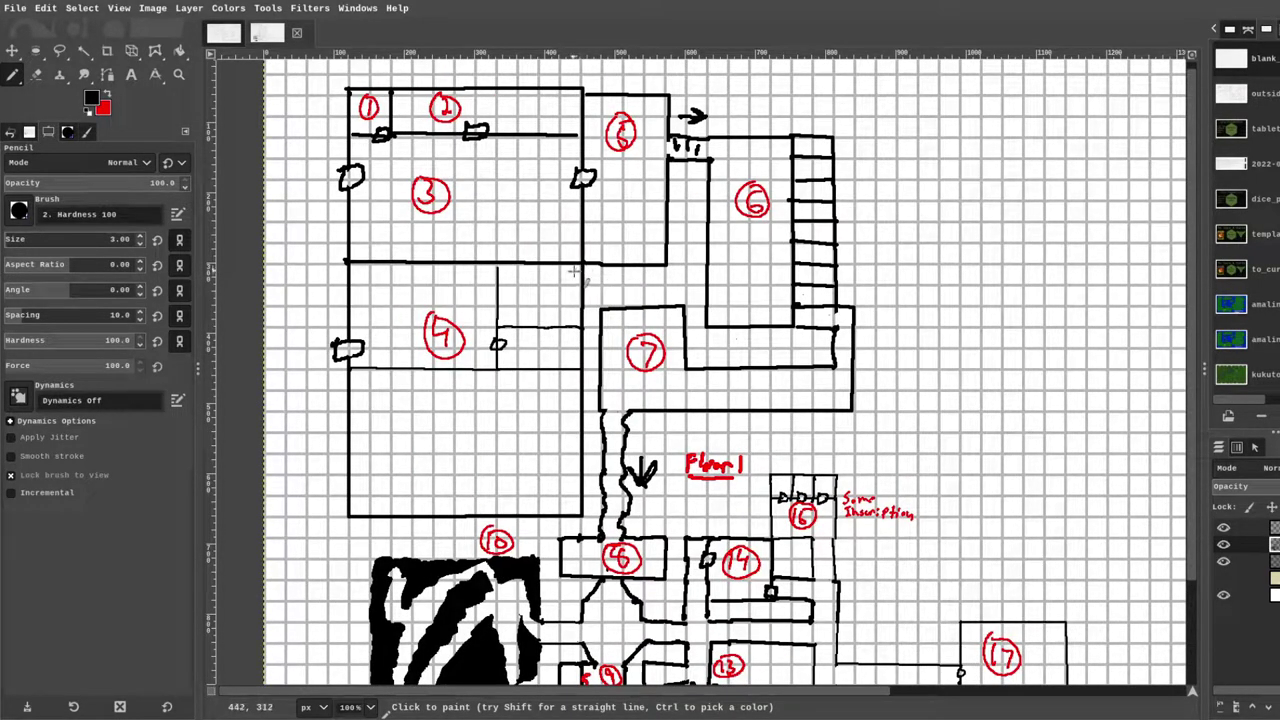
left_click(719, 274)
key("ctrl+z")
key("ctrl+z")
left_click(585, 286)
left_click(708, 286, "shift")
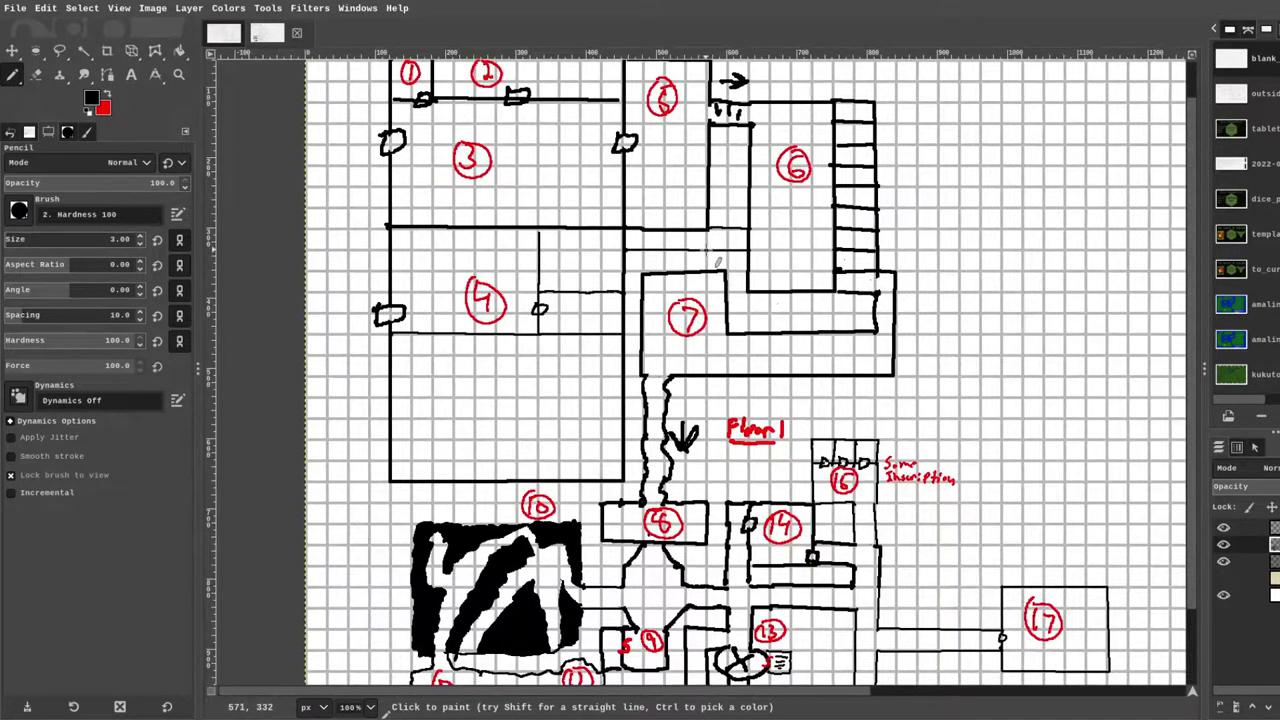
left_click_drag(666, 303, 659, 313)
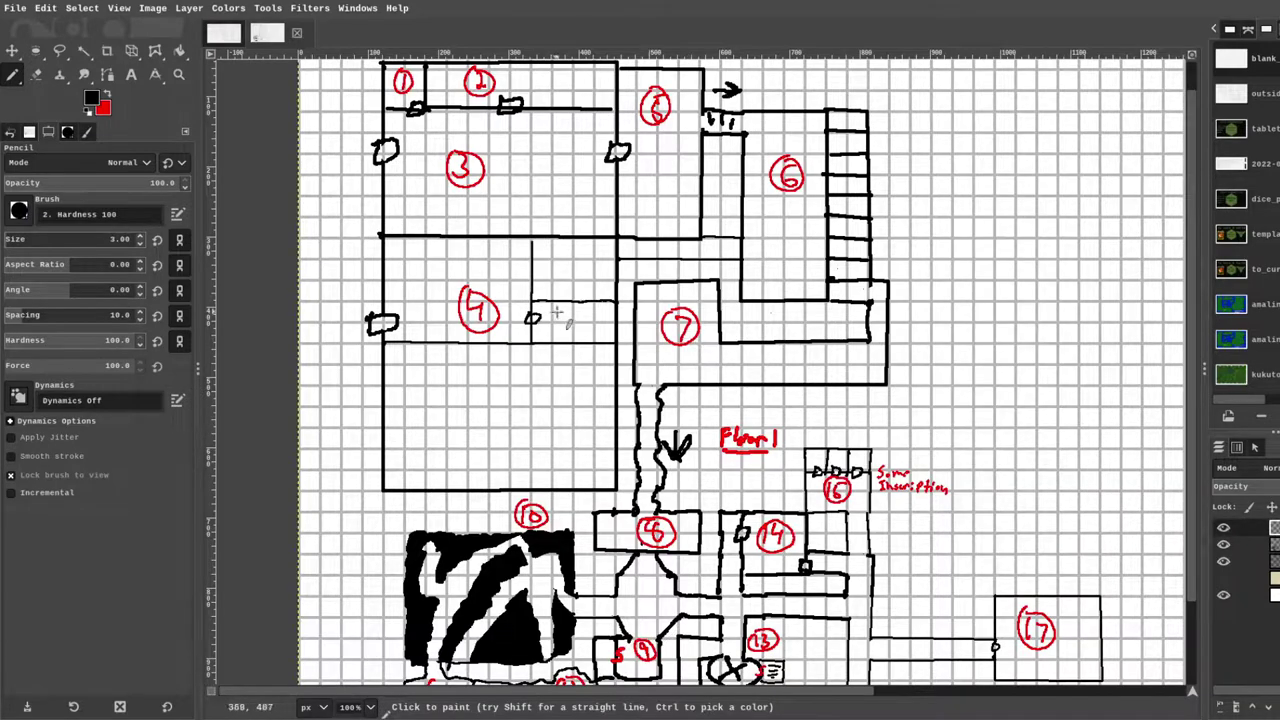
- Label the two small chambers beside room 4 as K1 and K2 in circled red lettering
key("x")
left_click_drag(558, 309, 556, 322)
left_click_drag(558, 310, 567, 322)
left_click_drag(573, 311, 573, 323)
left_click_drag(561, 252, 559, 265)
left_click_drag(569, 252, 571, 265)
left_click_drag(578, 251, 578, 266)
mouse_move(570, 243)
left_mouse_down()
mouse_move(566, 273)
mouse_move(572, 243)
left_mouse_up()
mouse_move(572, 310)
left_mouse_down()
mouse_move(584, 322)
mouse_move(592, 309)
mouse_move(572, 303)
left_mouse_up()
left_click_drag(514, 362, 562, 306)
- On the map layer, draw a room in black directly below room 4, with a small door in the wall between them
left_click(1274, 561)
left_click(1274, 544)
key("x")
left_click_drag(543, 284, 546, 291)
left_click(580, 288)
left_click(580, 371, "shift")
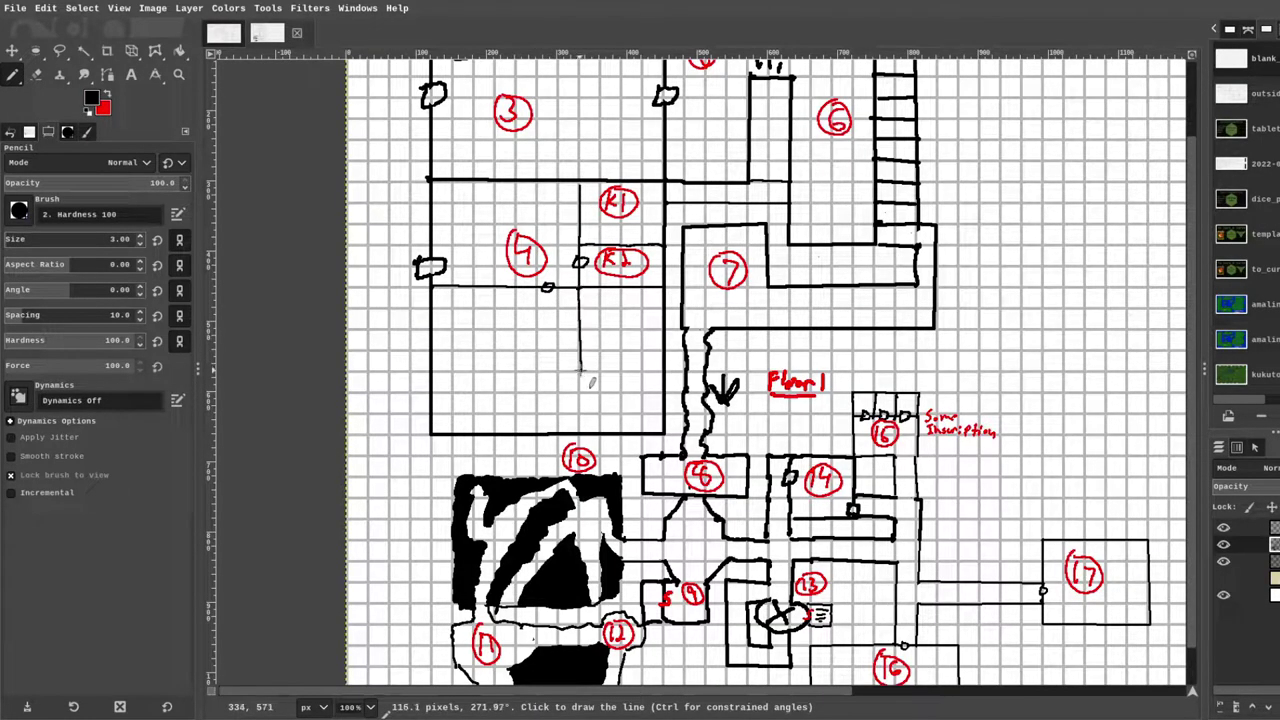
left_click(434, 371, "shift")
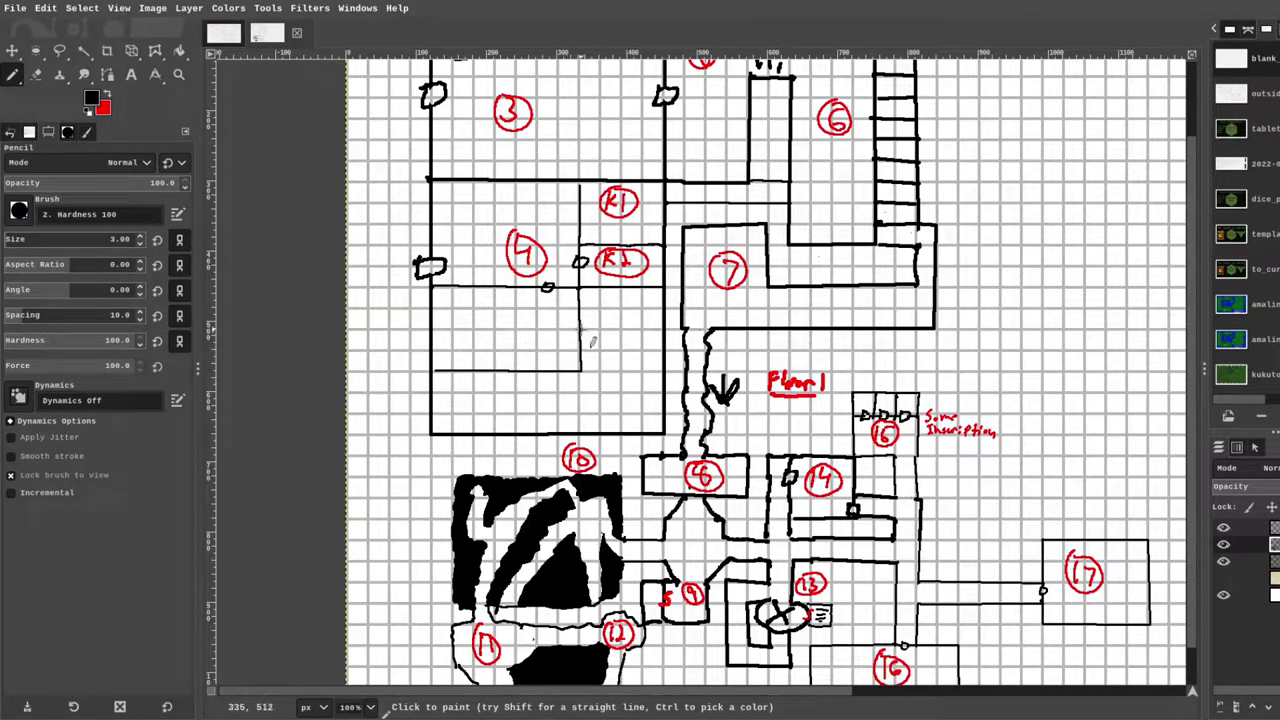
- Split the area right of the new room with a horizontal wall, and add doors in the room's right and bottom walls
left_click(580, 328)
left_click(664, 328, "shift")
left_click_drag(586, 311, 581, 302)
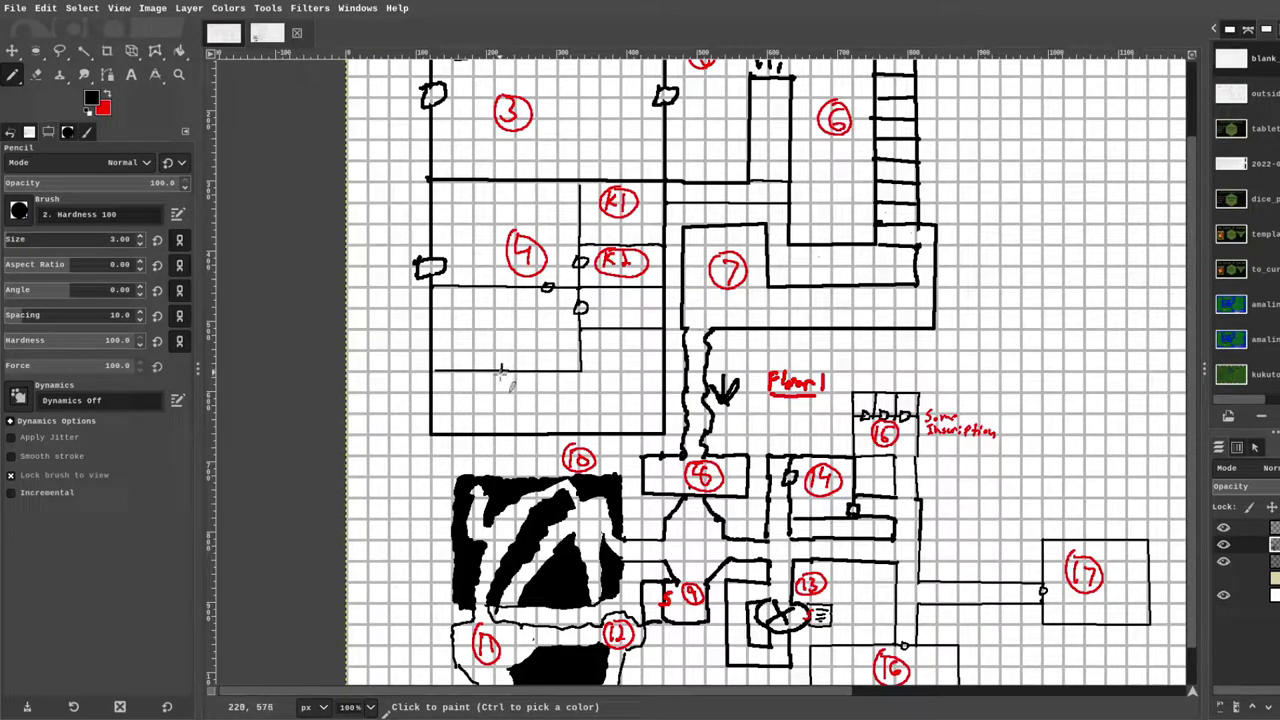
left_click_drag(500, 375, 507, 371)
key("shift+e")
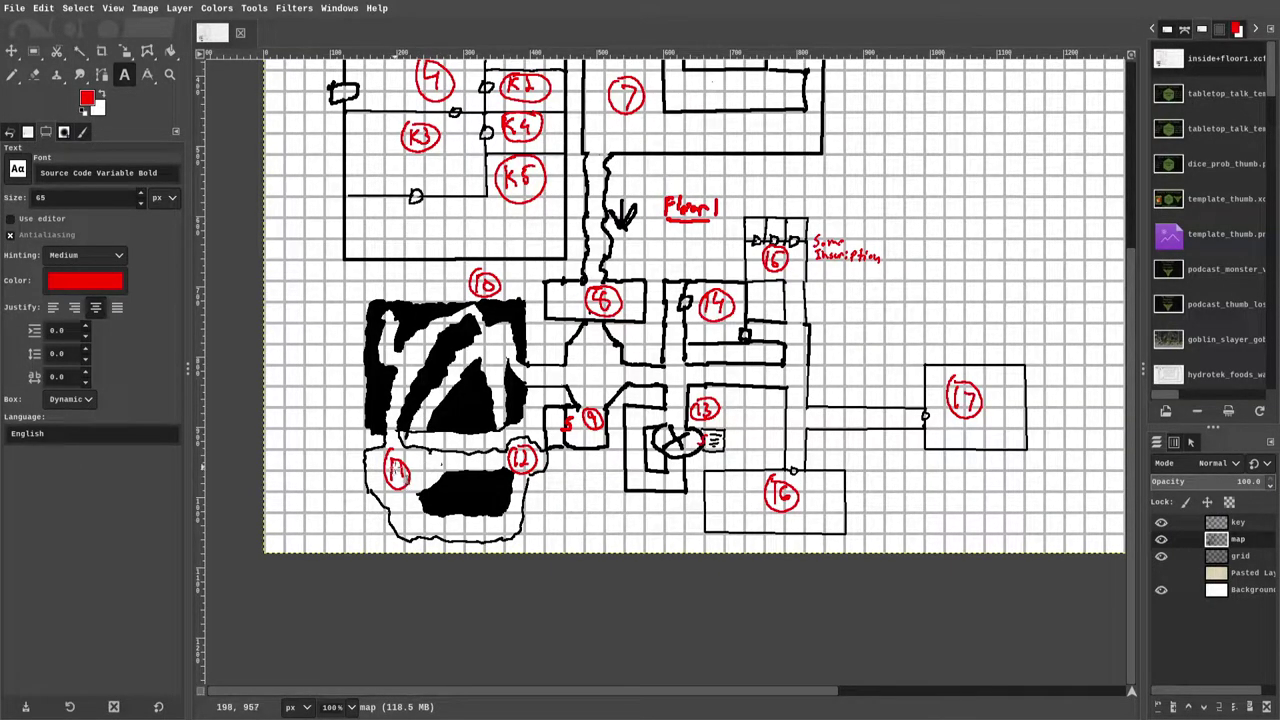
- Draw a black curving passage wall leading left and upward from the left side of the lower cave
key("d")
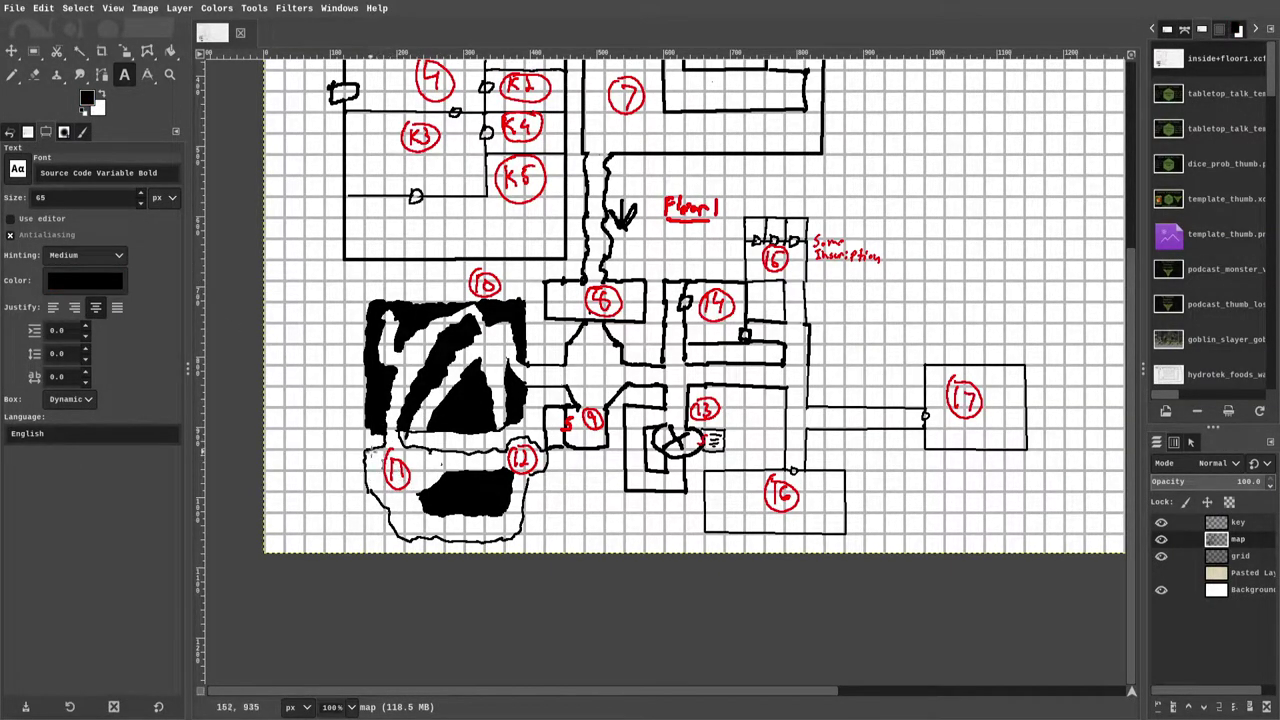
key("n")
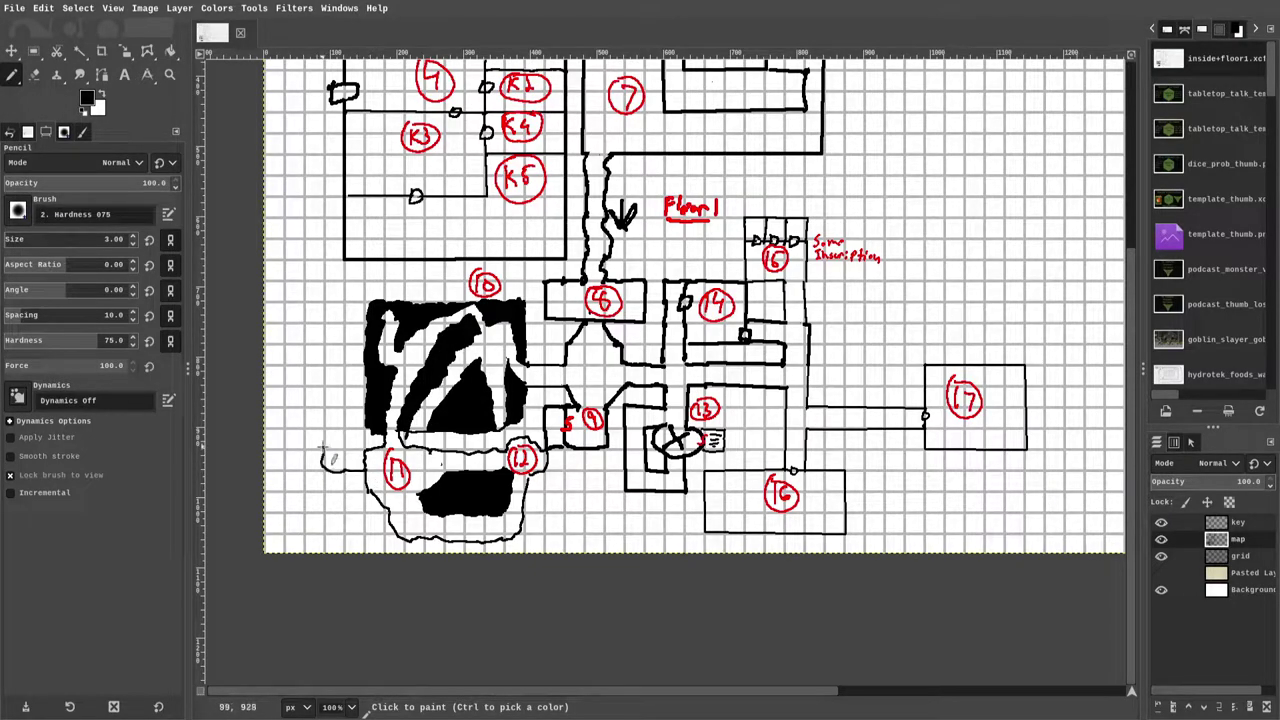
mouse_move(322, 447)
left_mouse_down()
mouse_move(309, 440)
mouse_move(320, 372)
left_mouse_up()
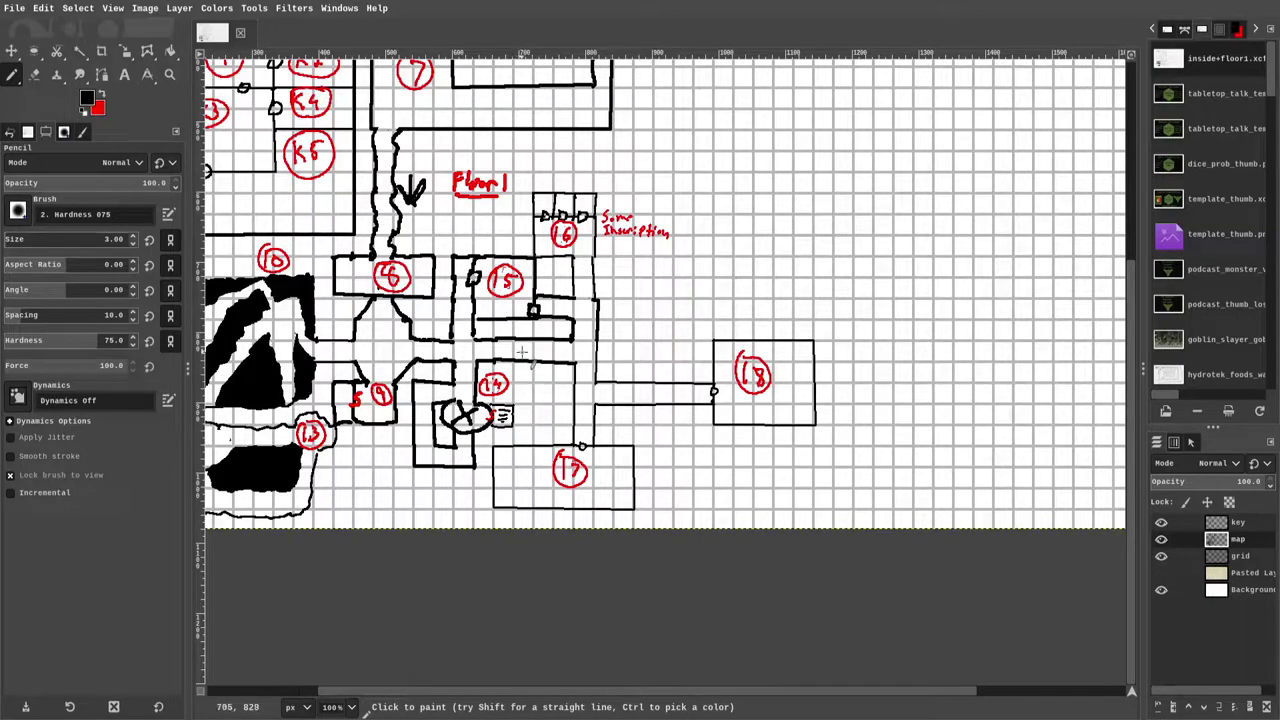
- Draw a corridor from room 7's lower-right corner to the right and down to the corridor beside room 18
scroll(521, 352, "up", 2)
scroll(521, 352, "right", 2)
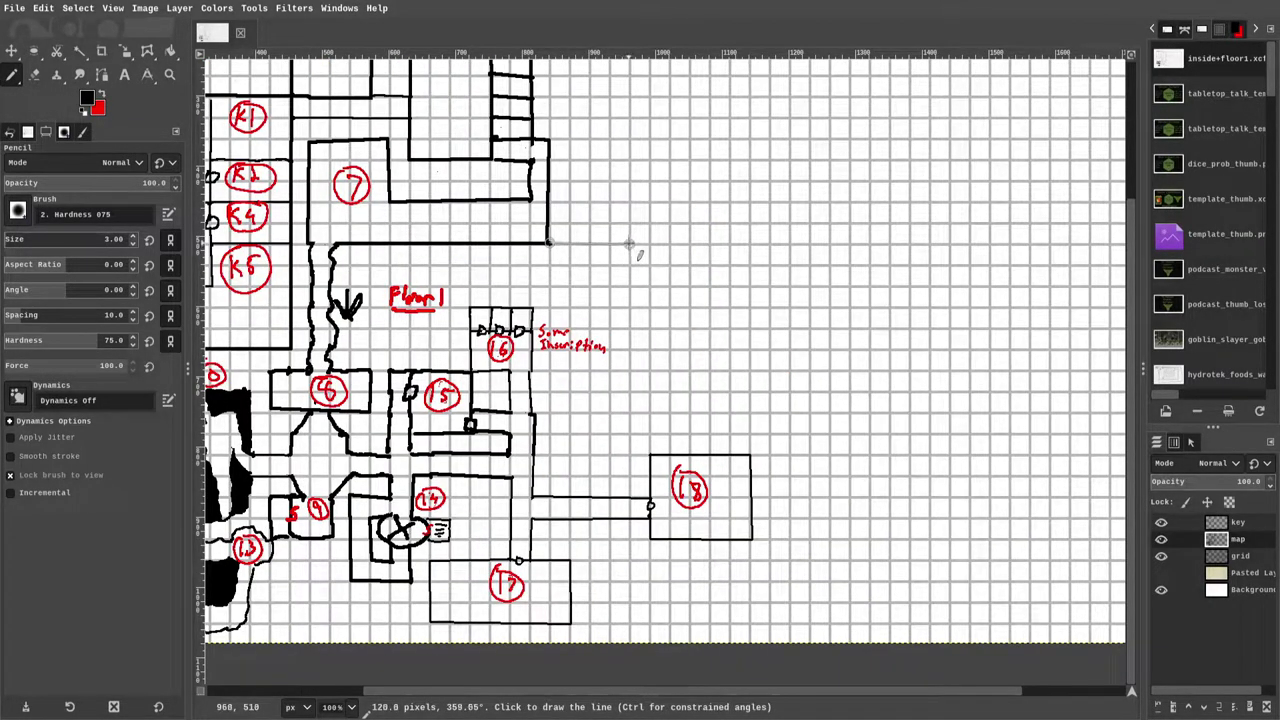
left_click(630, 244, "shift")
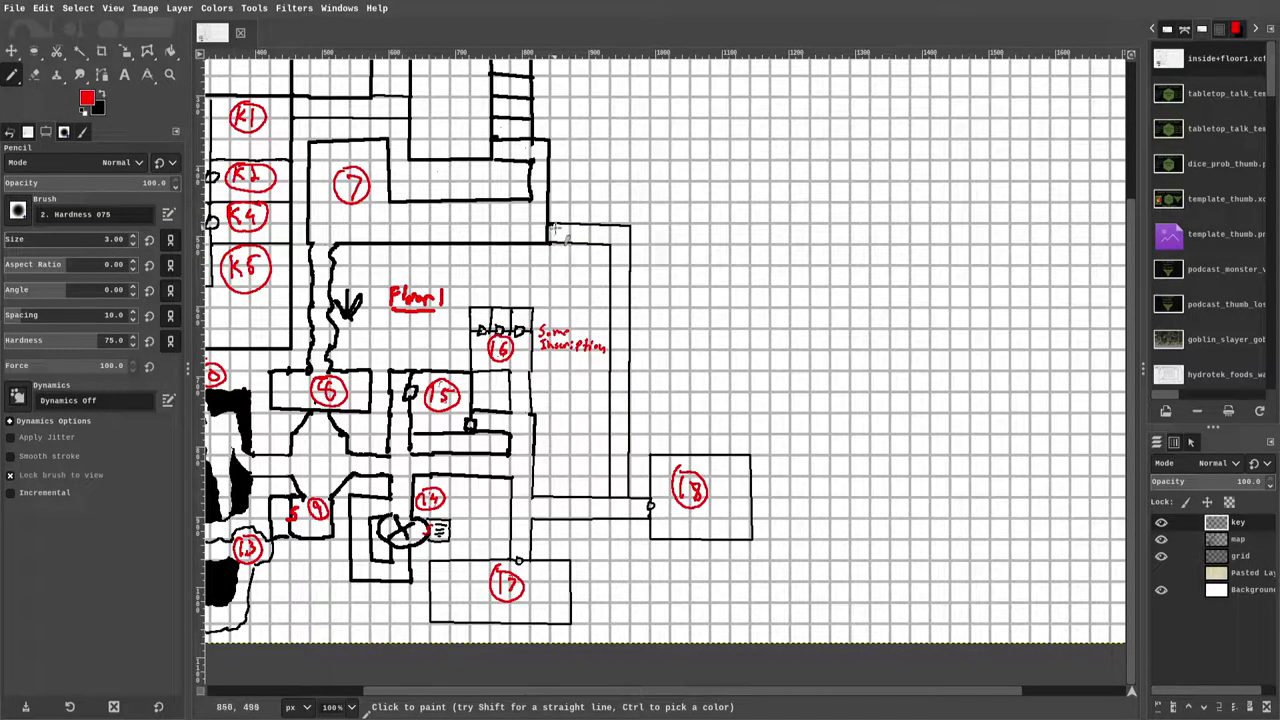
- Mark a secret door with a red S at each end of the corridor between rooms 7 and 18
left_click_drag(560, 229, 539, 235)
left_click_drag(625, 495, 617, 502)
mouse_move(608, 366)
left_mouse_down()
mouse_move(530, 348)
mouse_move(621, 328)
left_mouse_up()
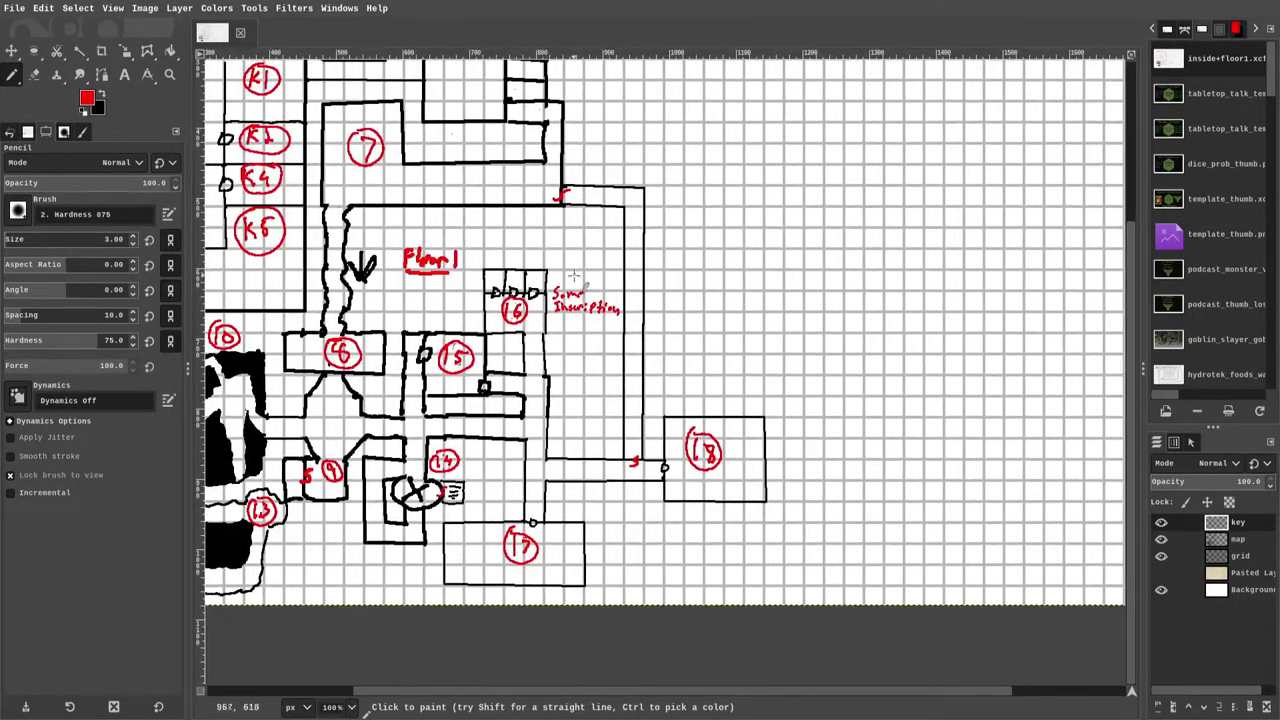
- Continue the corridor upward from the crossing above and right of room 18, and draw a large round chamber at its end
left_click_drag(577, 279, 632, 322)
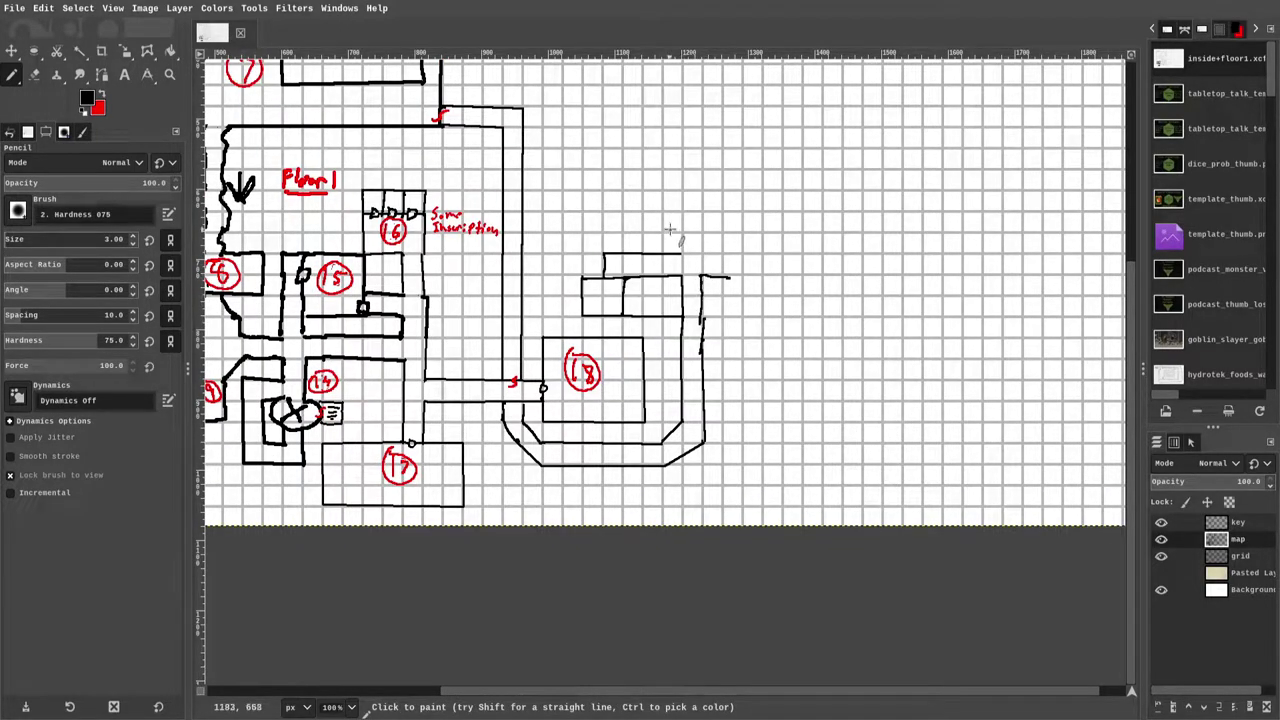
left_click_drag(682, 227, 692, 283)
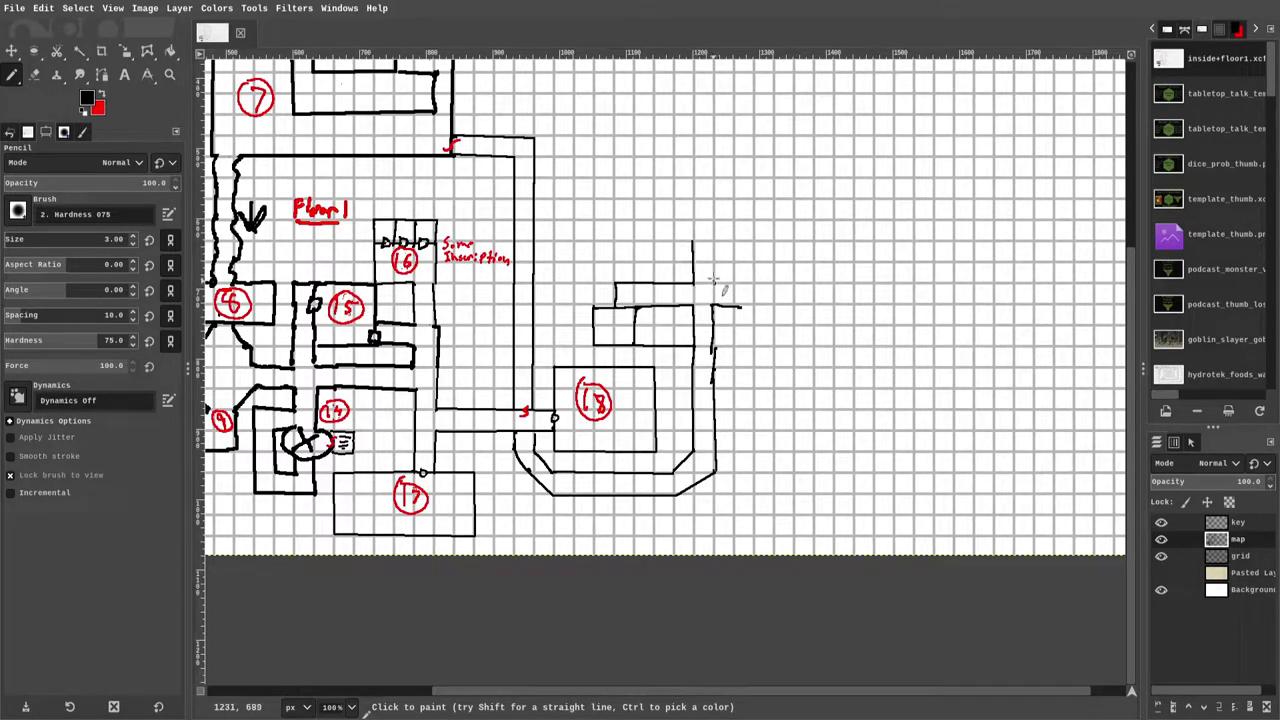
left_click(713, 283)
left_click(713, 241, "shift")
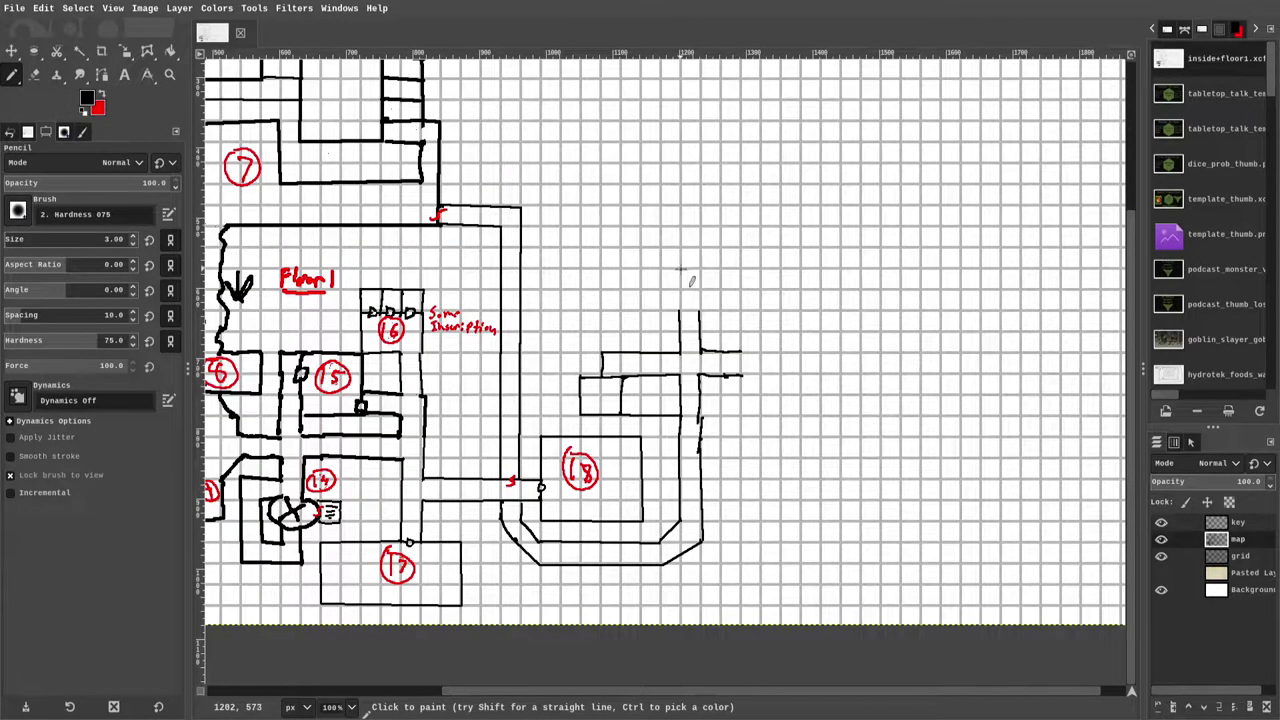
mouse_move(681, 269)
left_mouse_down()
mouse_move(680, 311)
mouse_move(698, 309)
mouse_move(769, 239)
left_mouse_up()
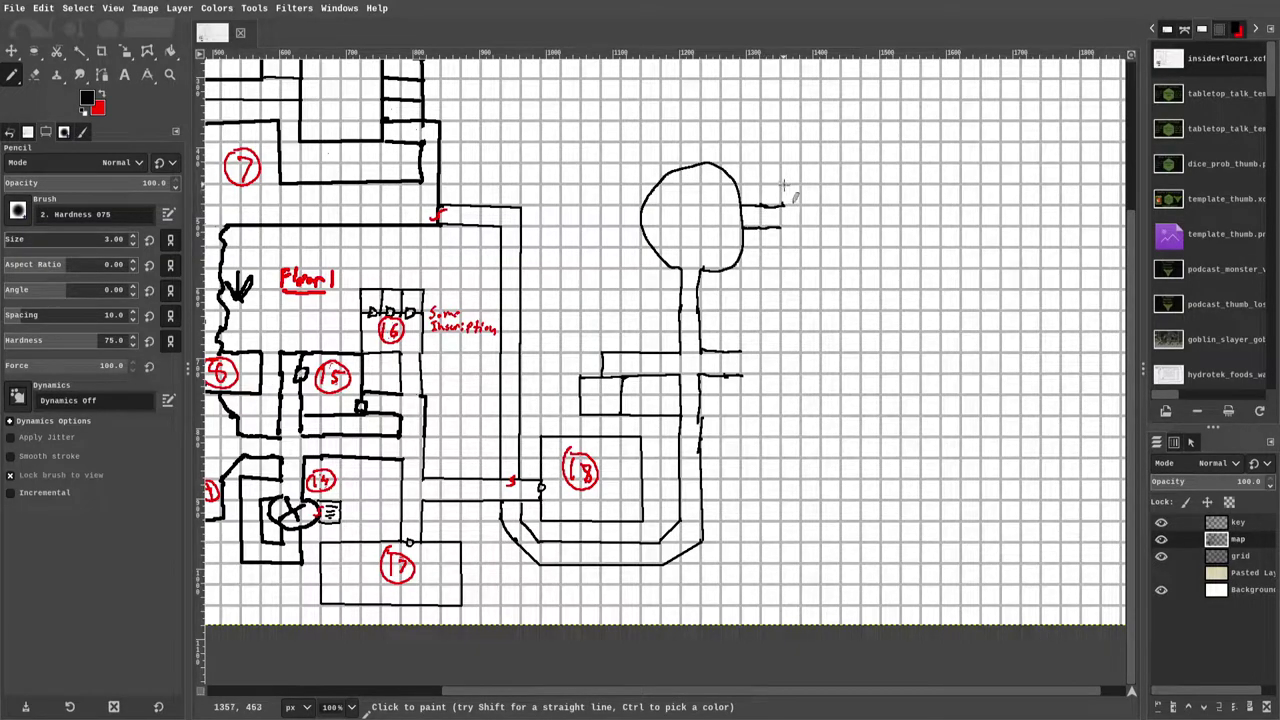
- Draw a D-shaped room at the end of the short corridor to the right of the round chamber
left_click_drag(783, 185, 783, 206)
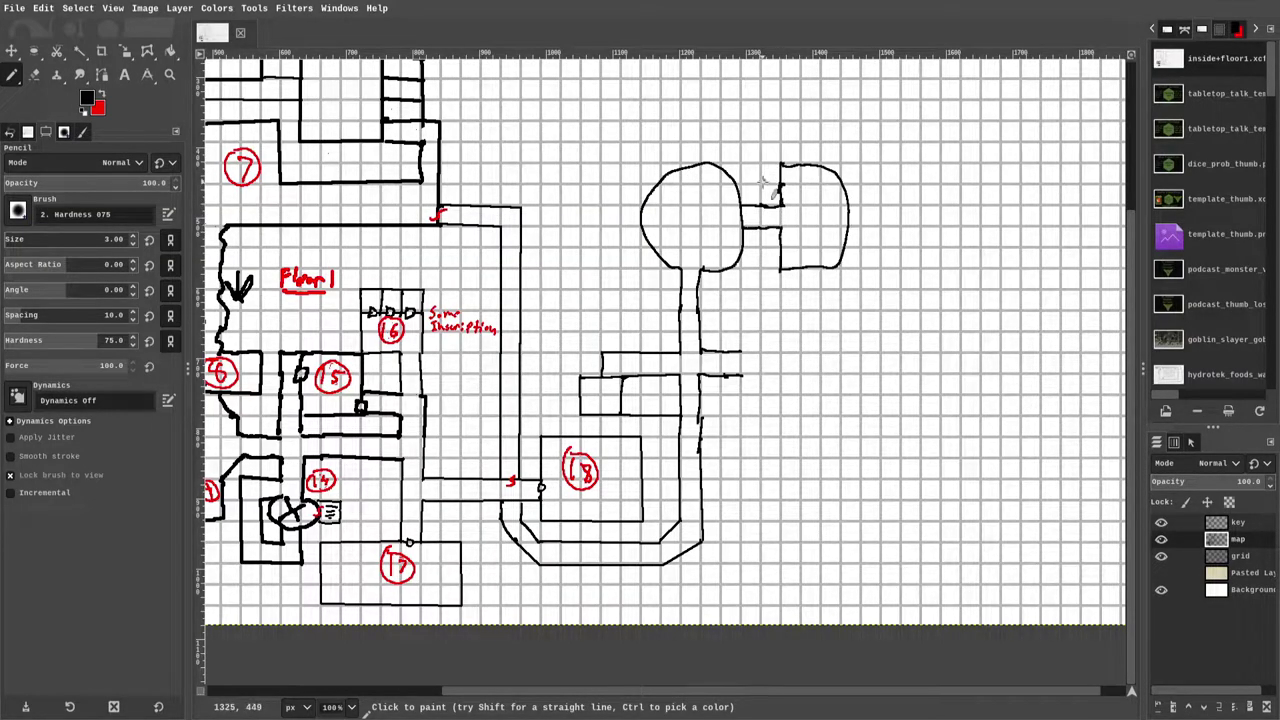
scroll(700, 295, "up", 2)
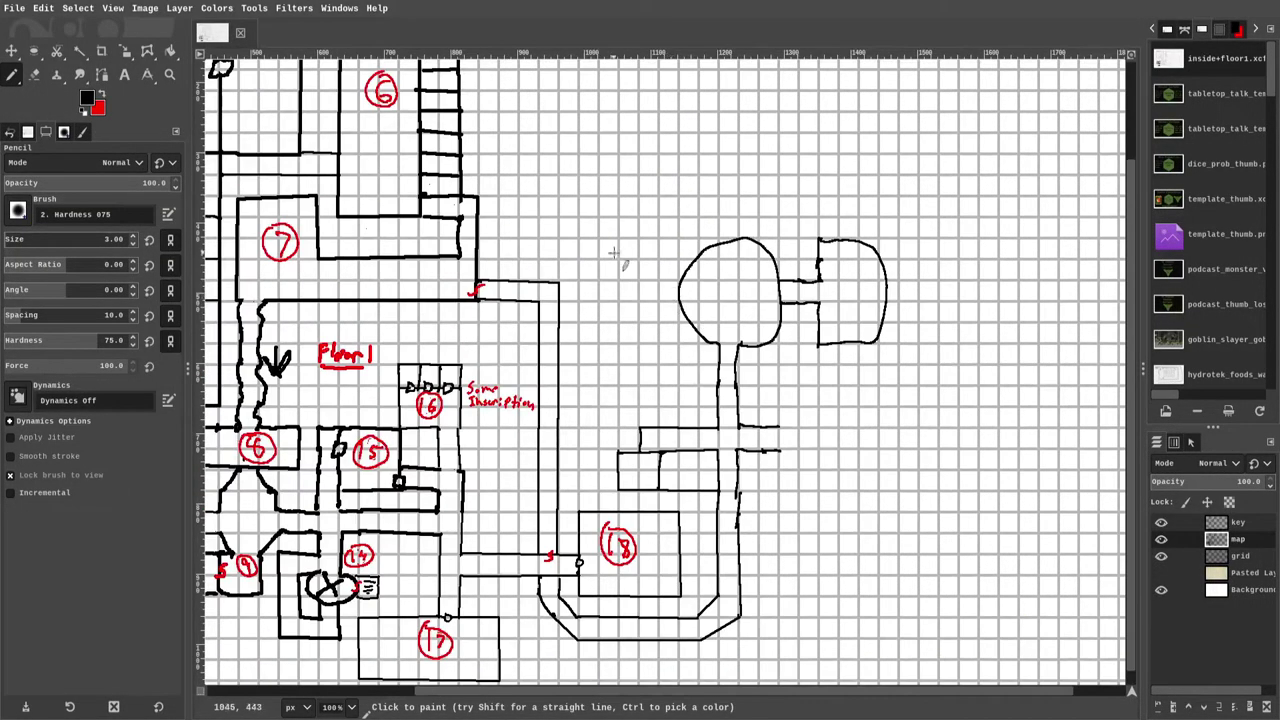
- Examine the existing layout from the caves and kitchens across to the new round and D-shaped chambers
scroll(615, 252, "left", 5)
scroll(747, 374, "left", 2)
scroll(747, 374, "up", 1)
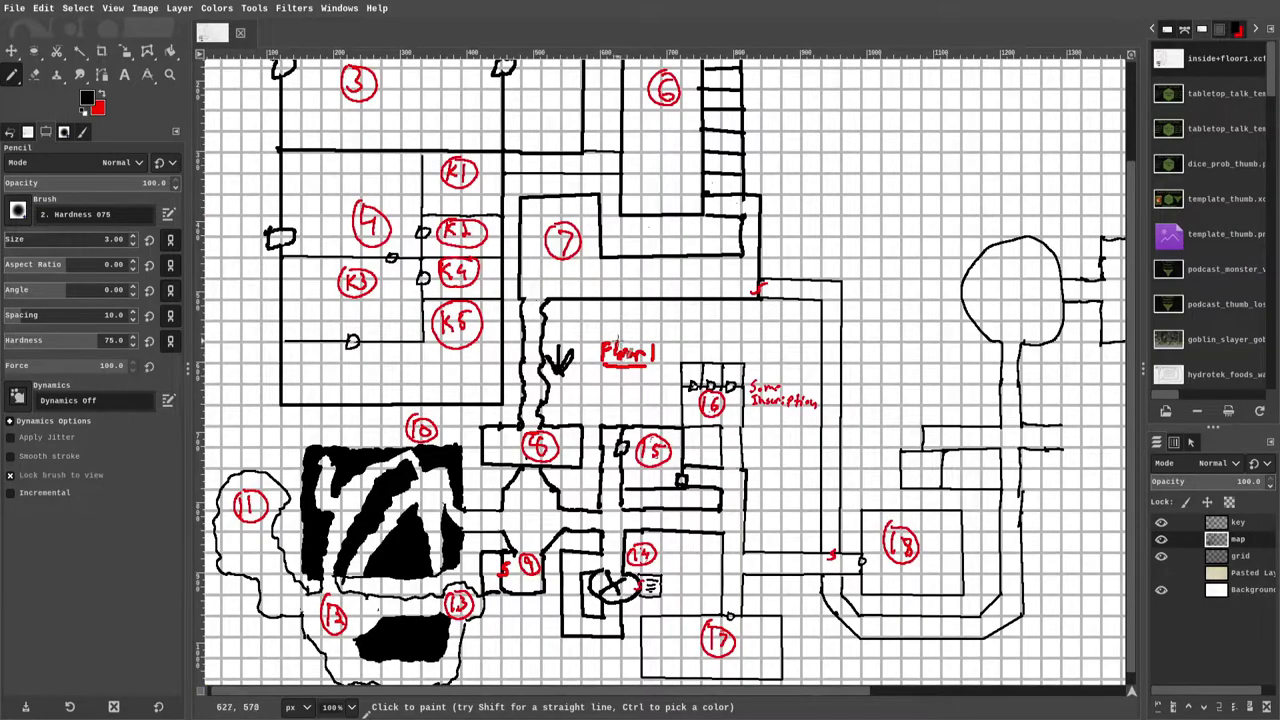
scroll(625, 345, "down", 2)
scroll(625, 345, "right", 1)
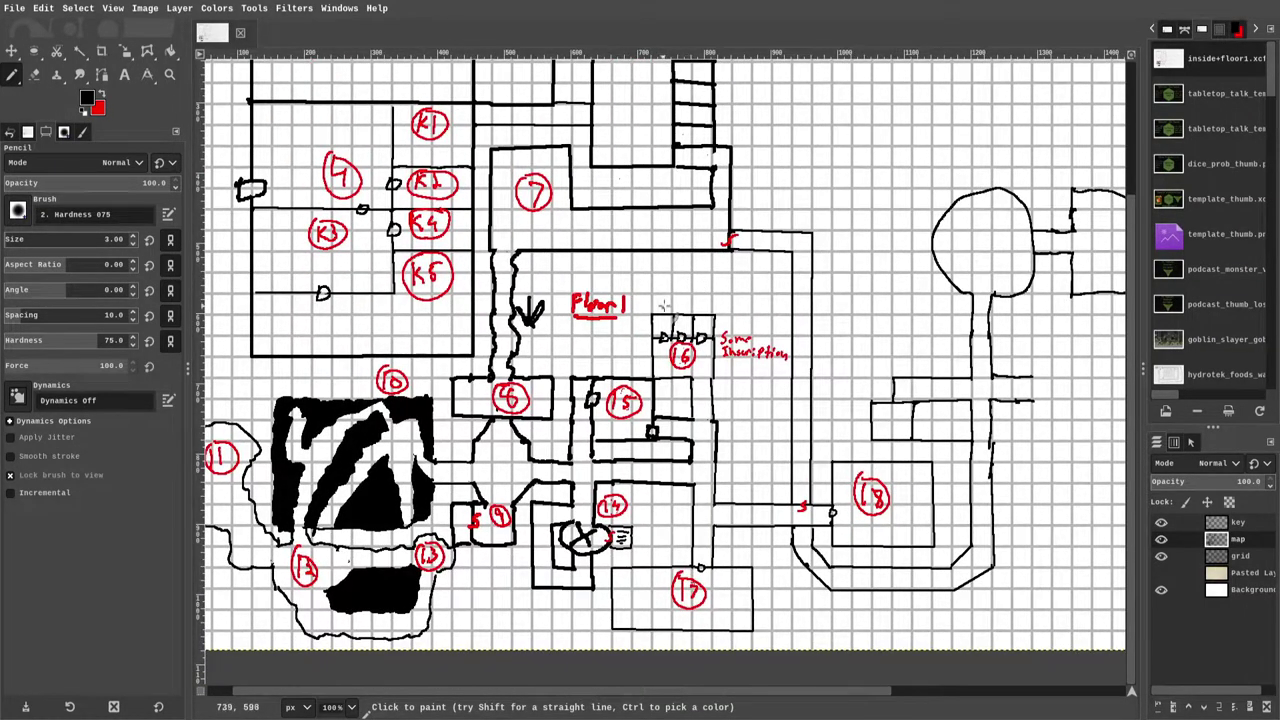
scroll(665, 304, "up", 5)
scroll(665, 304, "right", 5)
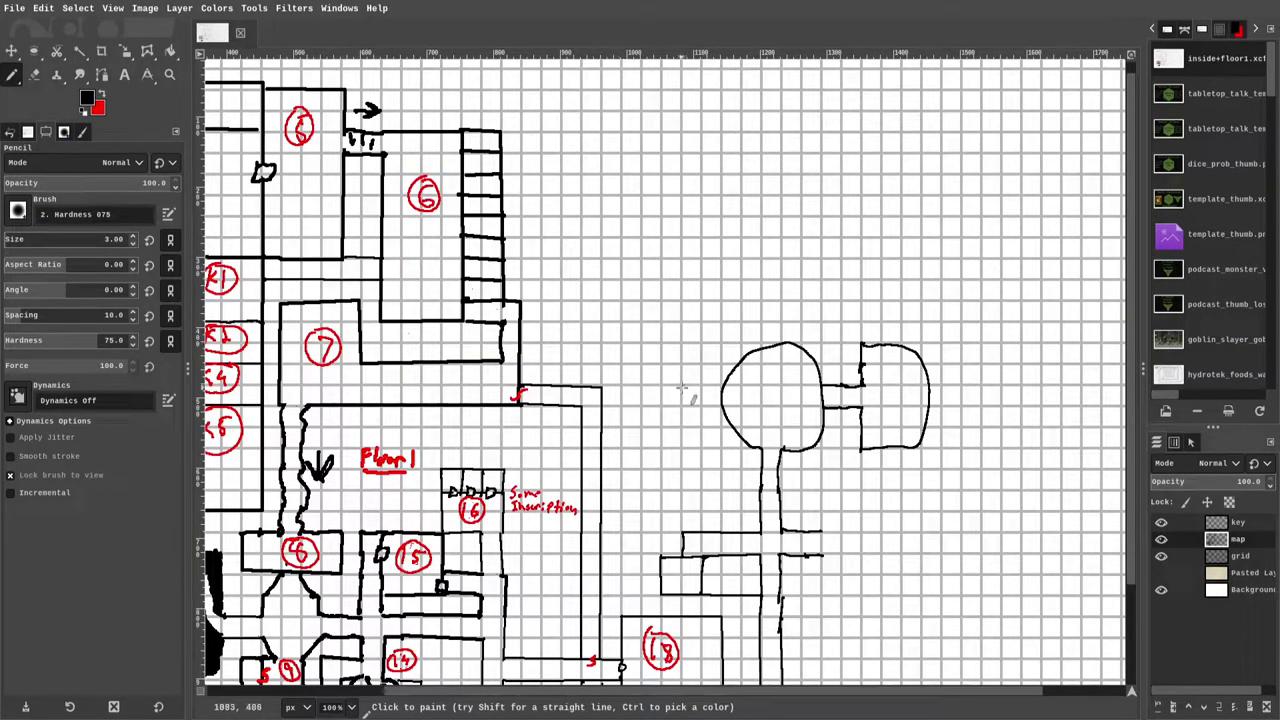
scroll(683, 395, "right", 2)
scroll(683, 395, "down", 1)
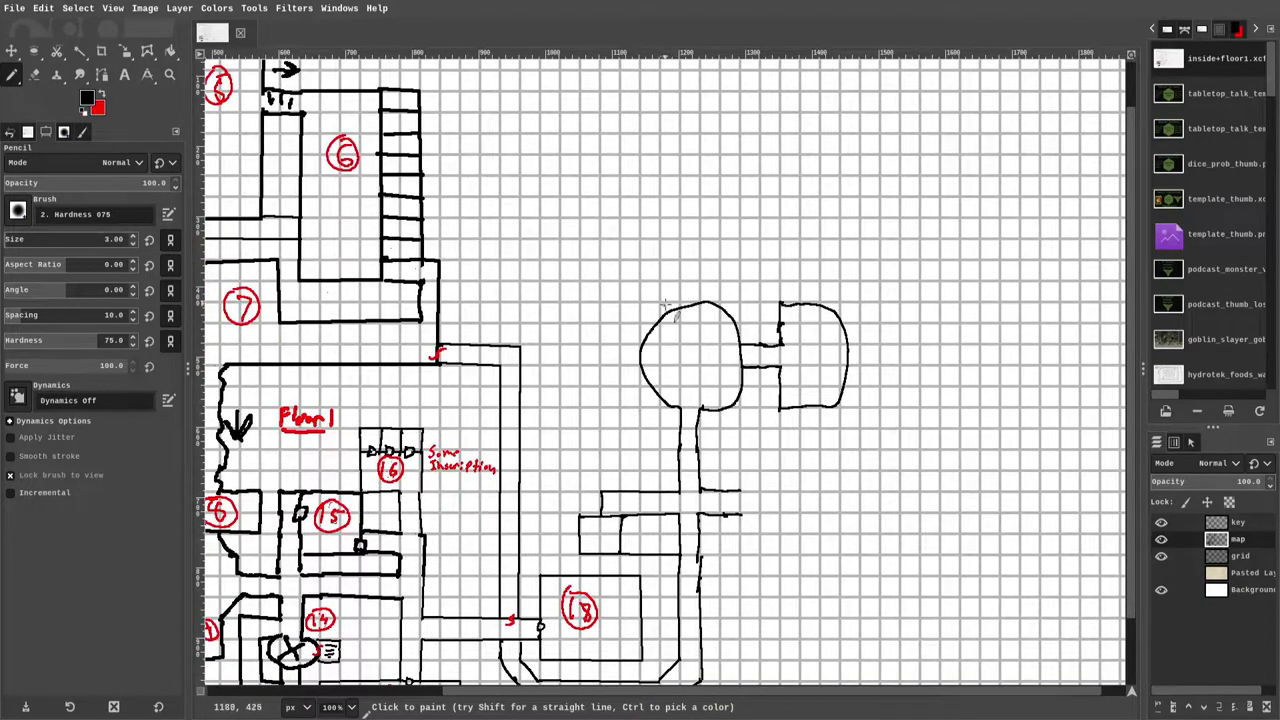
- Draw a corridor from the round chamber's left side into a small upright room with a stair symbol
scroll(620, 277, "down", 2)
scroll(620, 277, "right", 2)
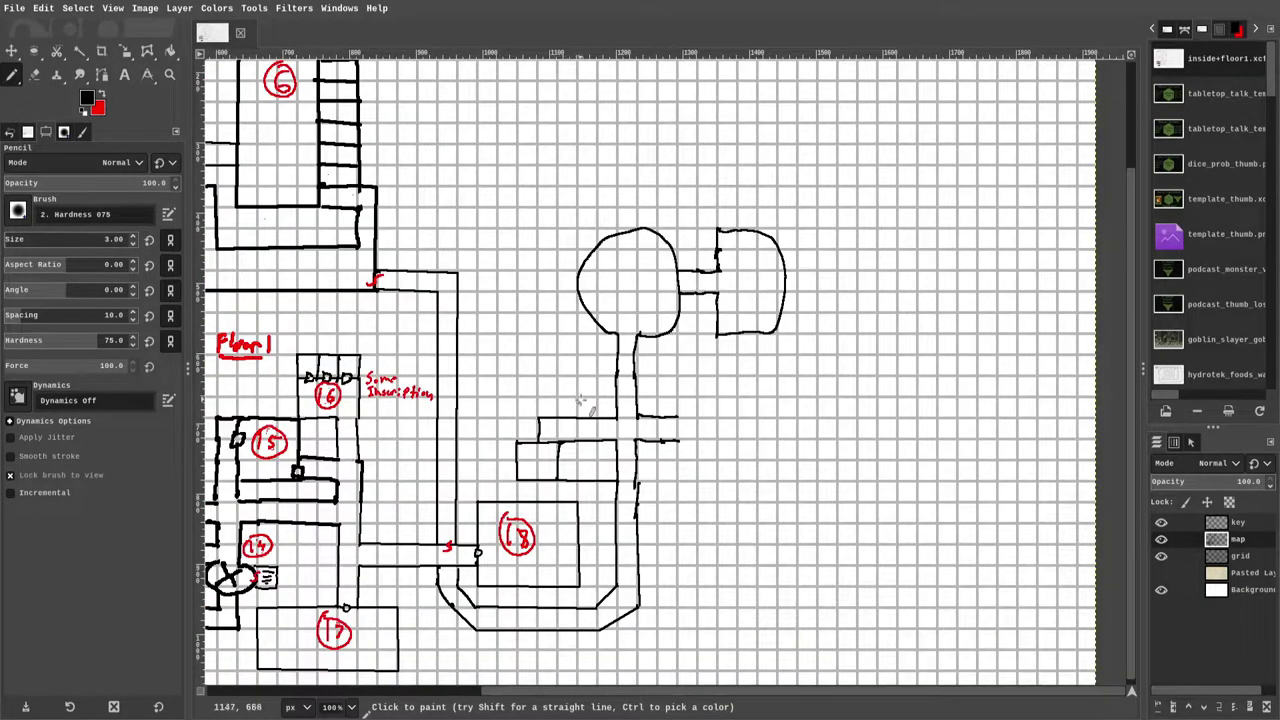
left_click_drag(597, 247, 537, 247)
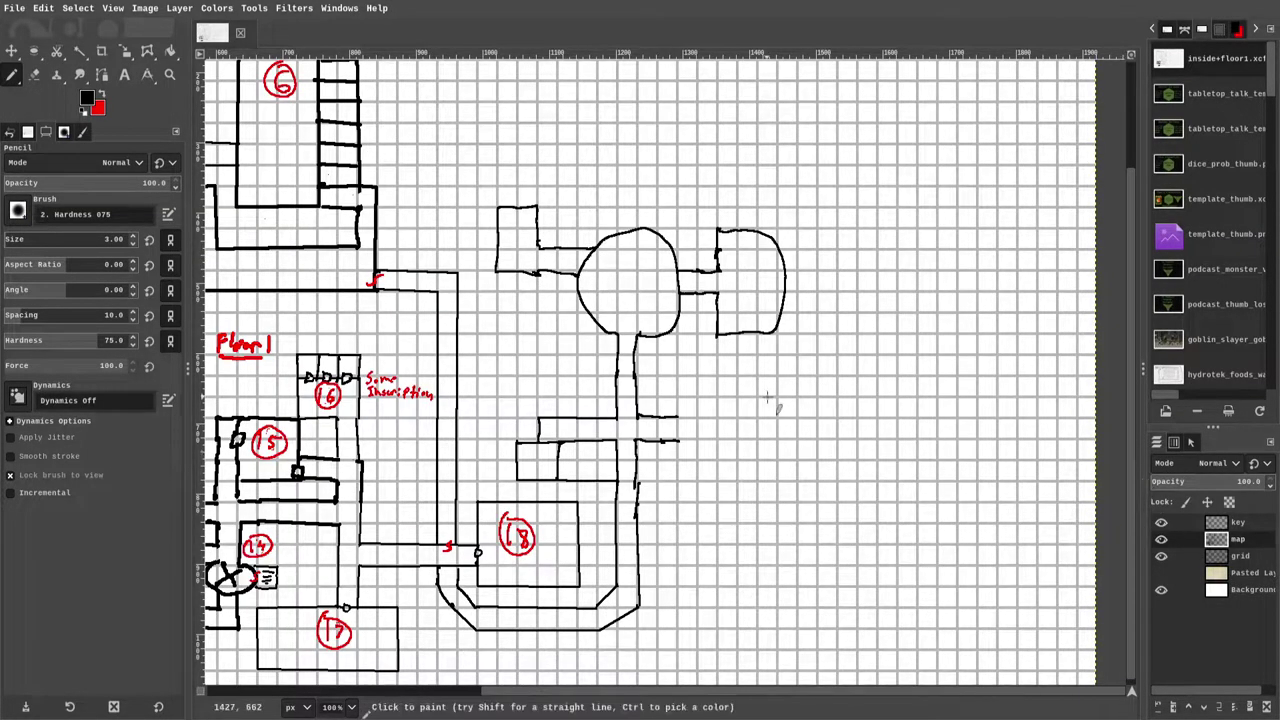
scroll(510, 240, "right", 2)
scroll(510, 240, "down", 1)
- Erase the round chamber's wall where the left and right corridors meet it
key("shift+e")
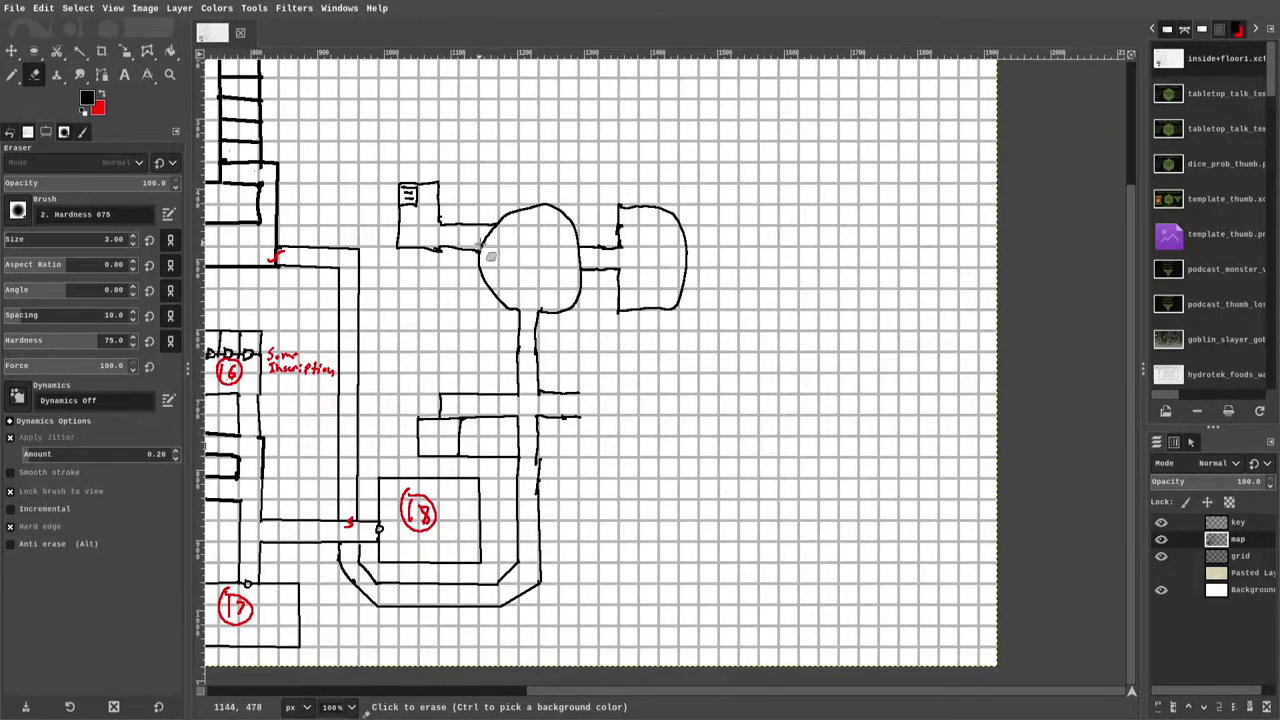
left_click_drag(483, 245, 496, 227)
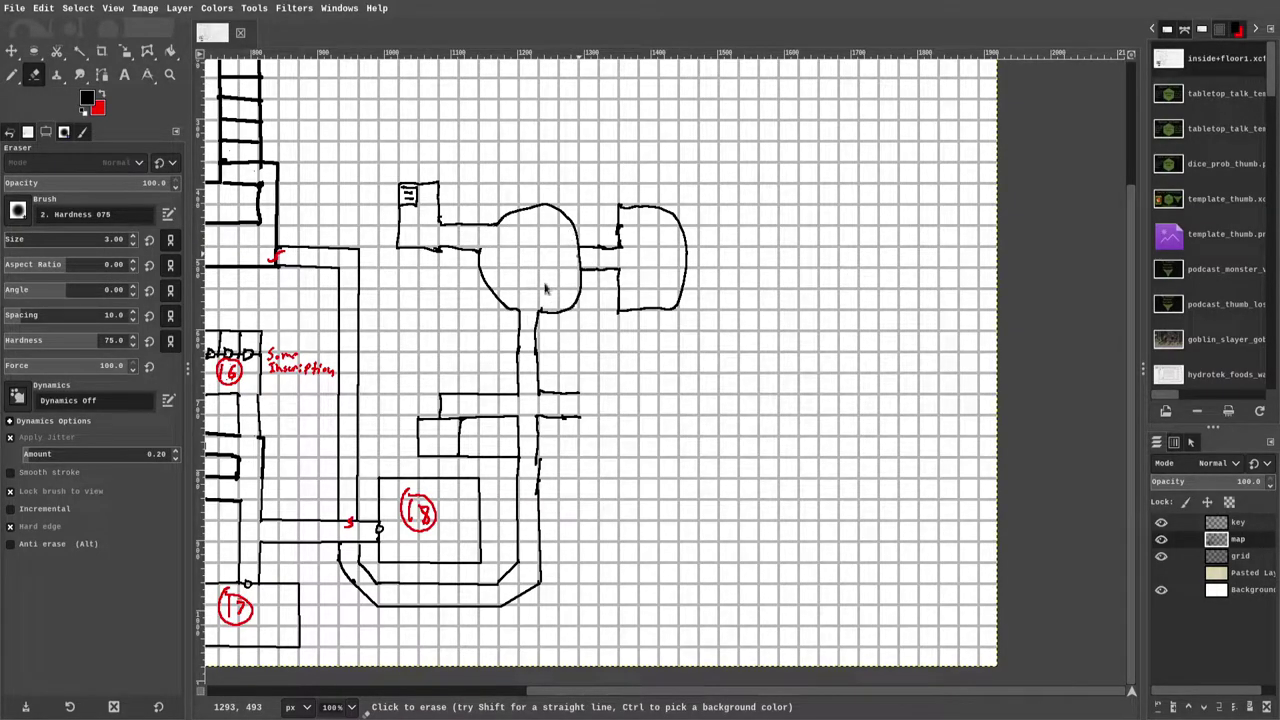
left_click_drag(580, 264, 580, 251)
- Draw a bending corridor from the underside of the D-shaped room down to the right-hand corridor stub at the crossing
left_click_drag(700, 397, 574, 393)
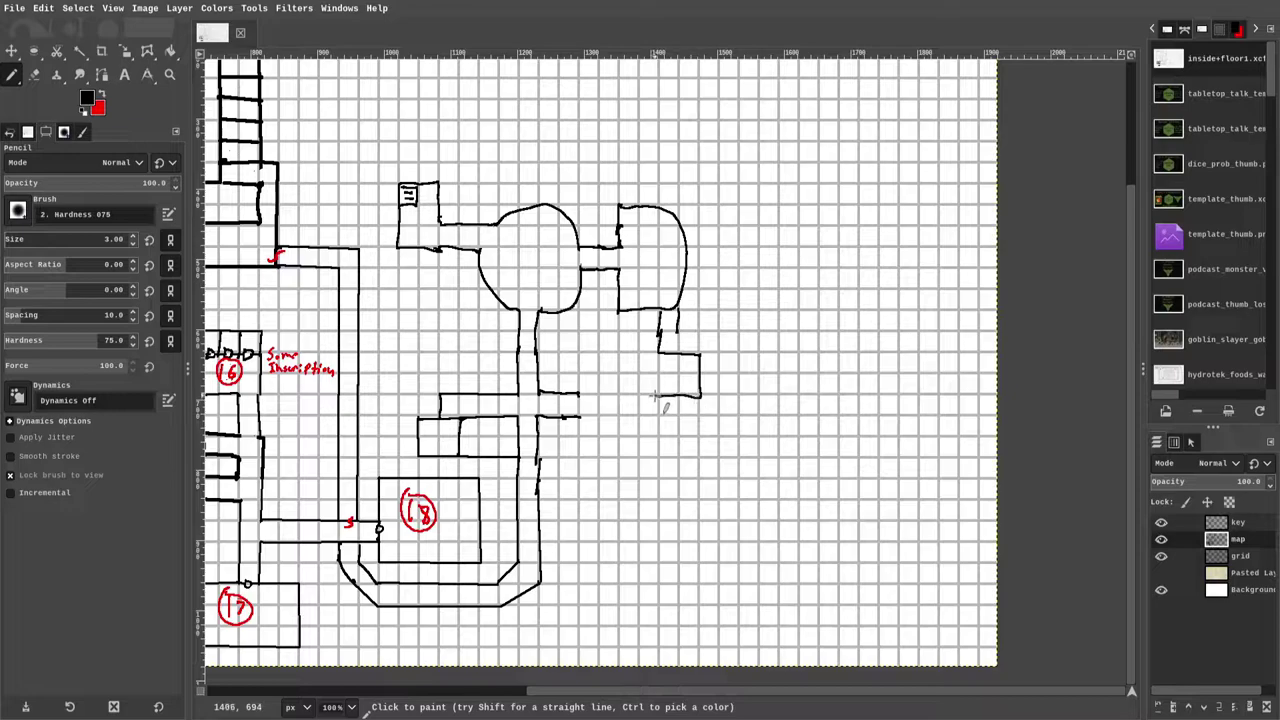
mouse_move(578, 416)
left_mouse_down()
mouse_move(670, 422)
mouse_move(580, 418)
mouse_move(721, 408)
left_mouse_up()
left_click_drag(723, 346, 722, 359)
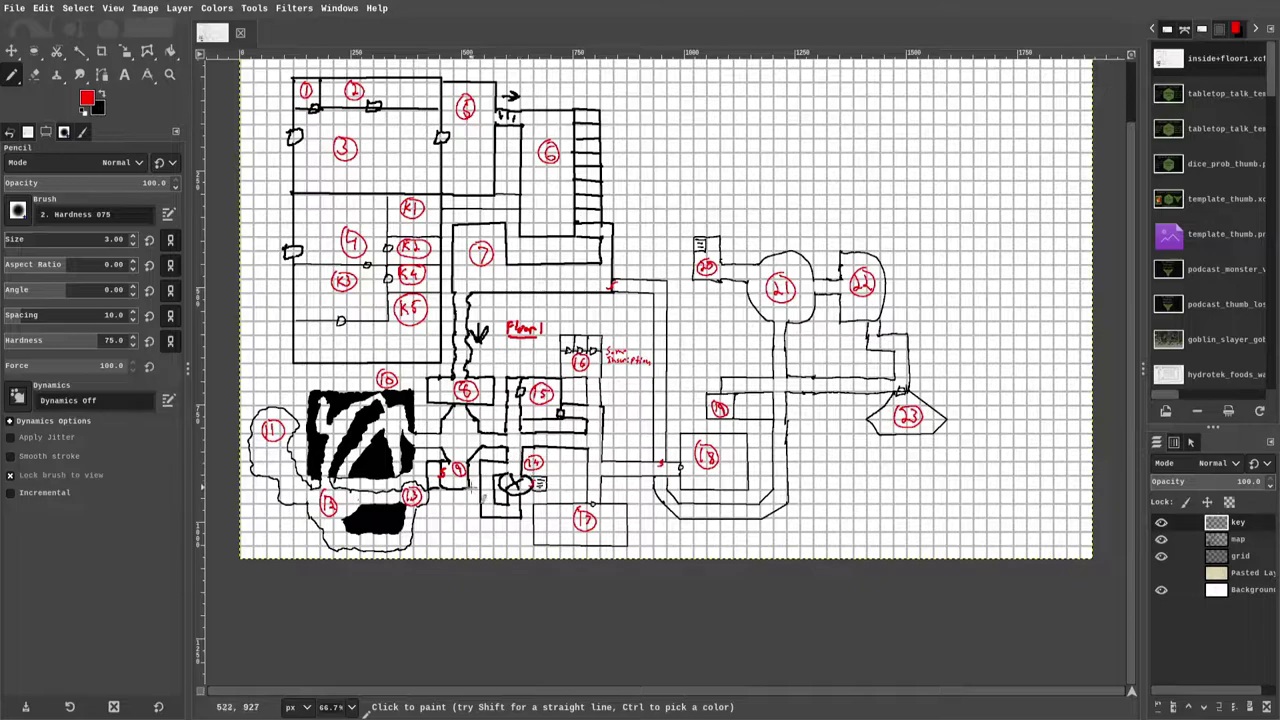
- Examine the numbered rooms and corridors between room 7 and room 23
scroll(496, 404, "up", 1, "ctrl")
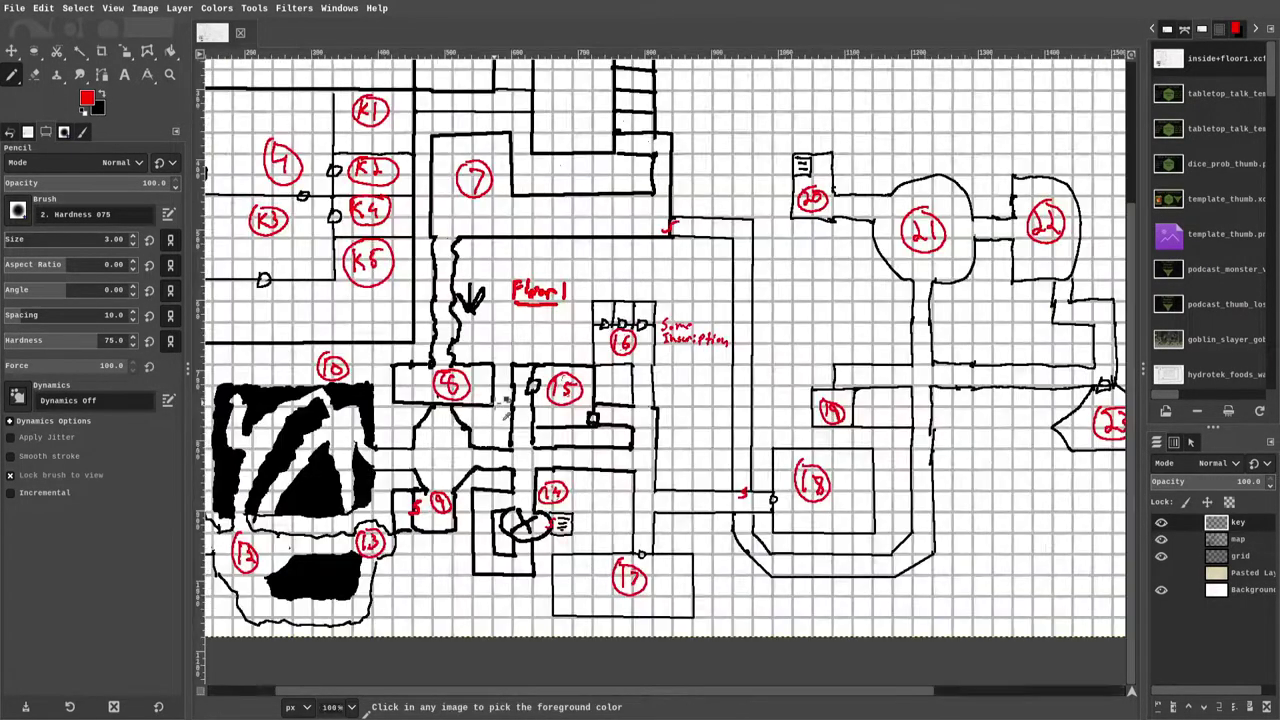
left_click_drag(477, 344, 381, 390)
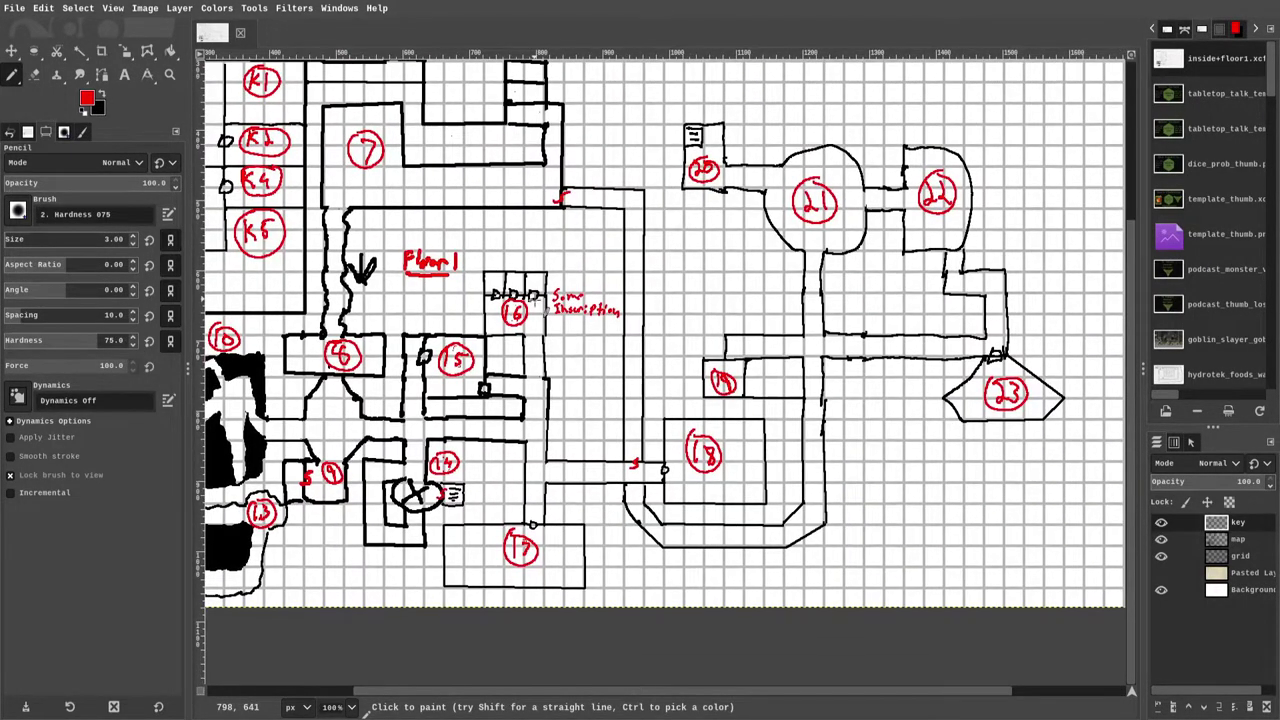
scroll(472, 528, "down", 1, "ctrl")
scroll(474, 516, "up", 1, "ctrl")
scroll(474, 516, "down", 1, "ctrl")
scroll(477, 494, "up", 1, "ctrl")
scroll(476, 497, "down", 1, "ctrl")
scroll(815, 205, "up", 1, "ctrl")
scroll(842, 224, "down", 1, "ctrl")
scroll(732, 464, "up", 1, "ctrl")
left_click_drag(724, 443, 703, 372)
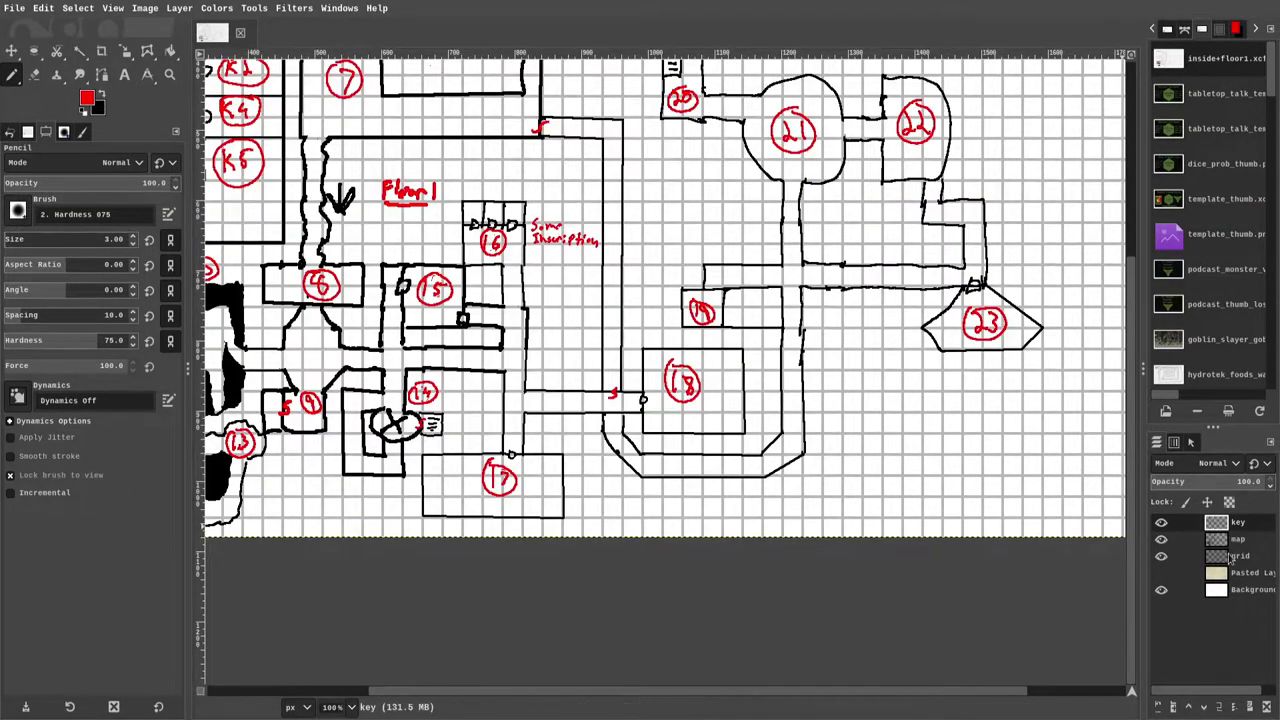
- On the map layer, draw in black a new wall from below room 15 to room 18's door and a short corridor into room 18's upper-left corner
left_click(1240, 555)
left_click(1246, 546)
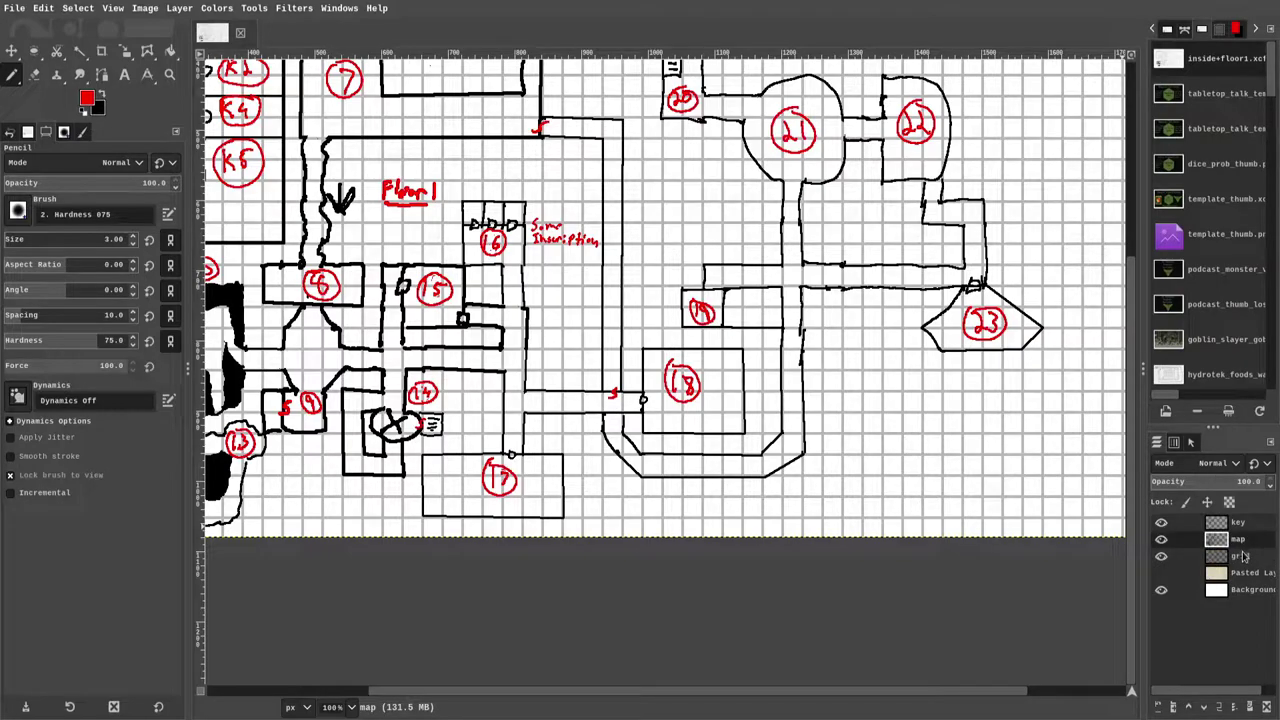
scroll(600, 400, "up", 3)
scroll(613, 509, "up", 1, "ctrl")
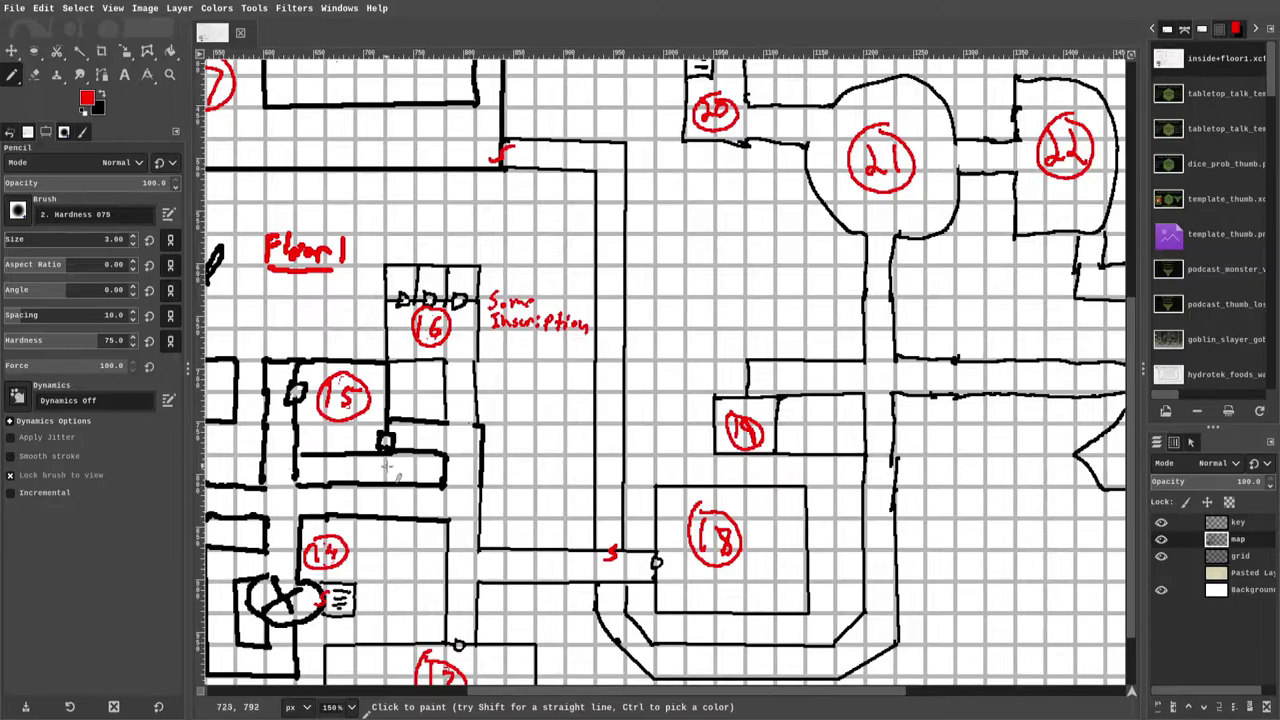
left_click_drag(476, 457, 553, 341)
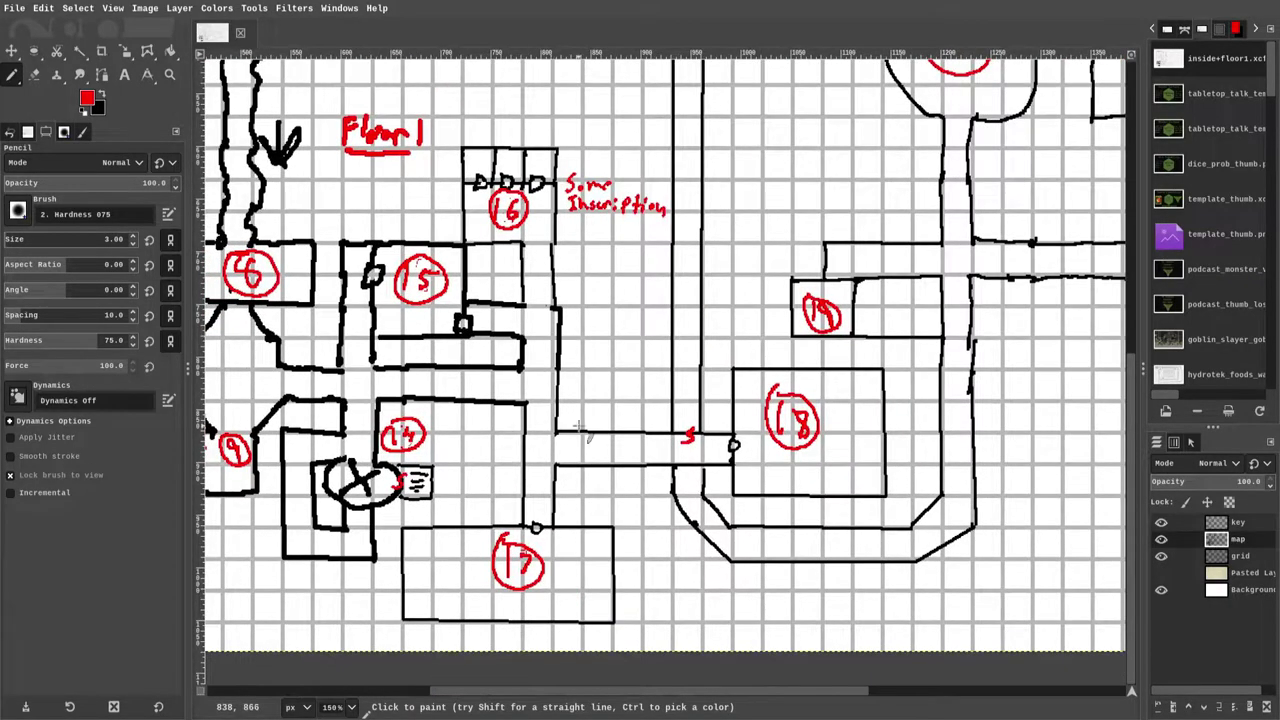
key("x")
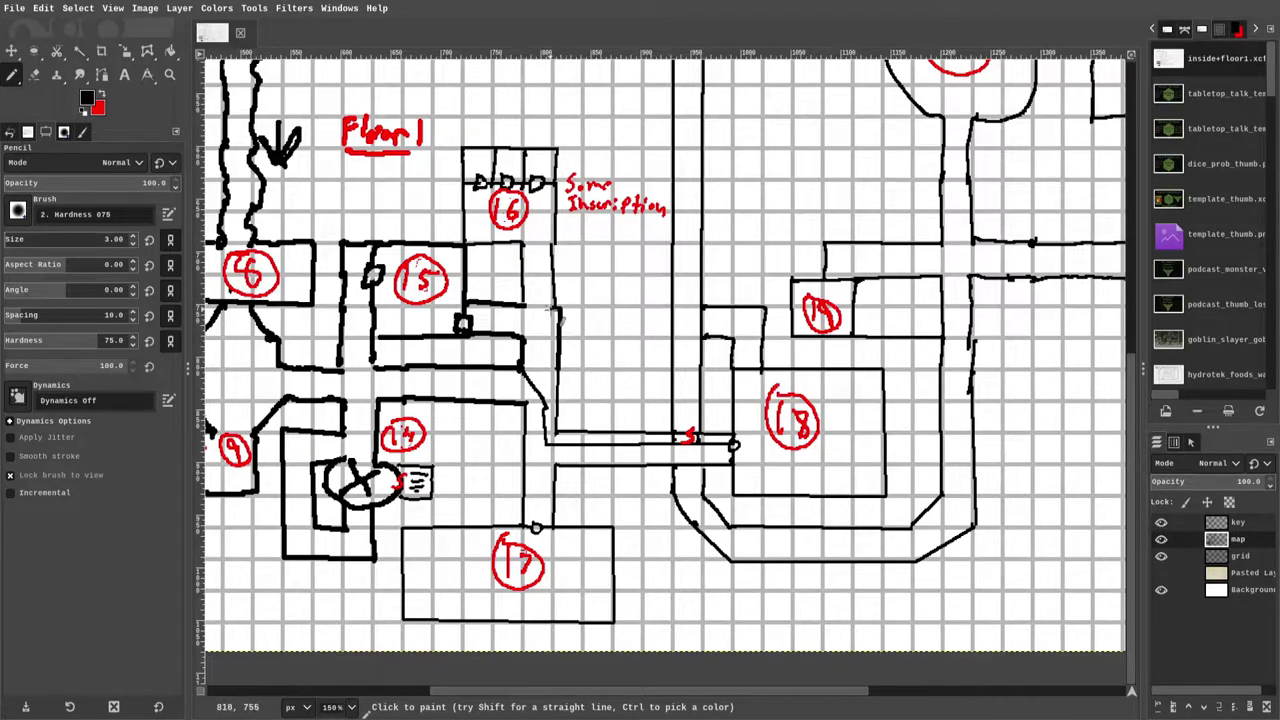
- Erase the old walls below room 16 and along the corridor to room 18, and draw a new room right of room 15's lower passage
key("shift+e")
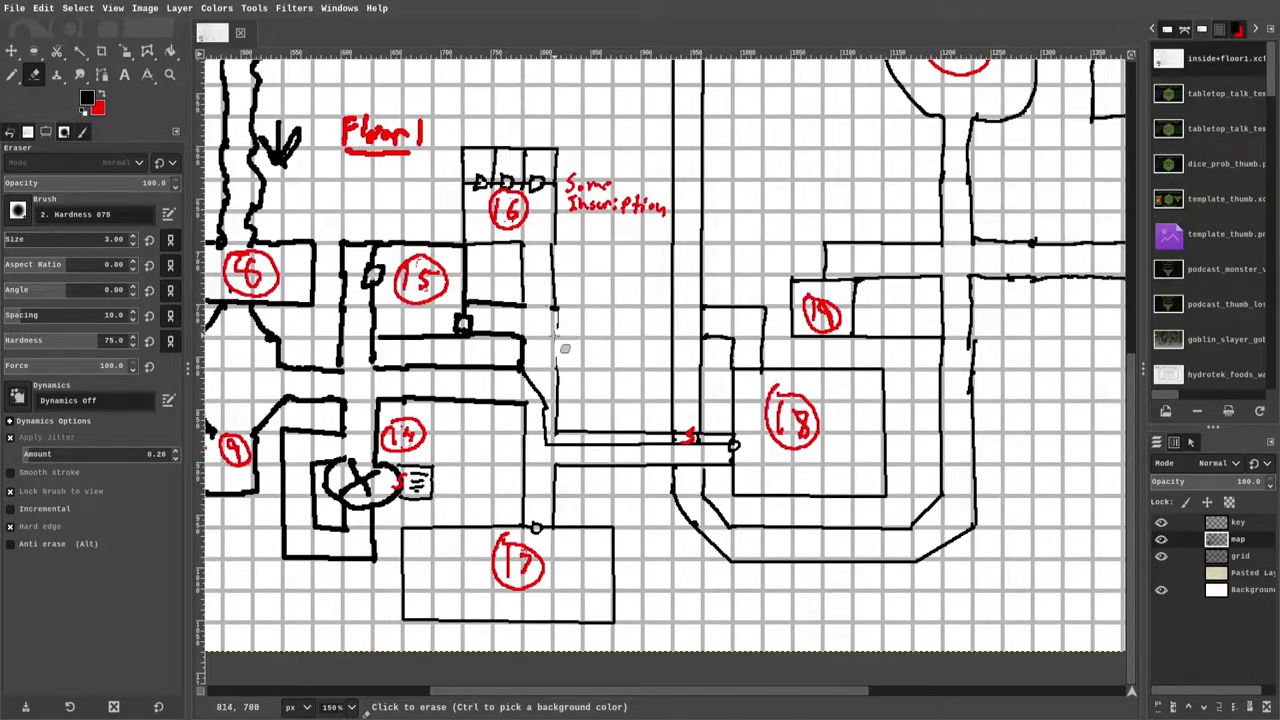
left_click_drag(556, 337, 733, 434)
key("n")
mouse_move(523, 340)
left_mouse_down()
mouse_move(555, 324)
mouse_move(556, 308)
left_mouse_up()
key("ctrl+z")
mouse_move(555, 243)
left_mouse_down()
mouse_move(523, 340)
mouse_move(616, 341)
mouse_move(615, 440)
left_mouse_up()
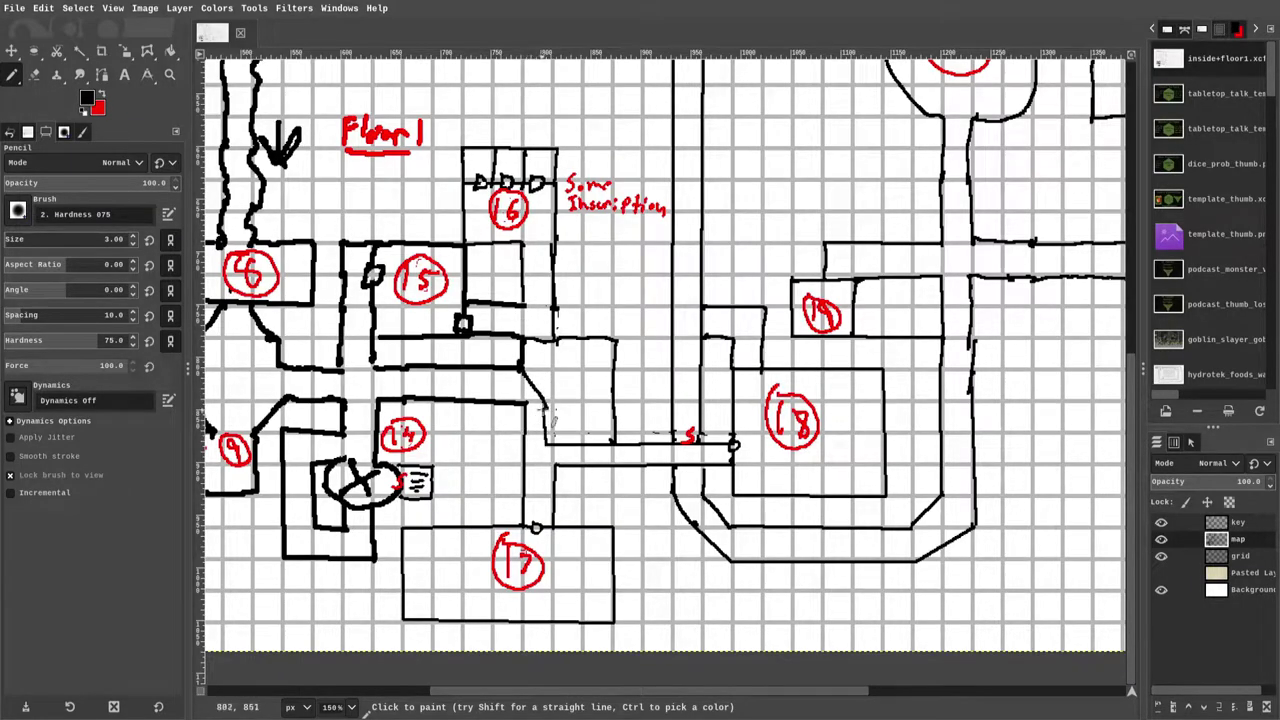
- Connect the new room to the large room on its right with a corridor and door, and number the two rooms 18 and 19
scroll(560, 385, "down", 1)
left_click_drag(596, 339, 525, 471)
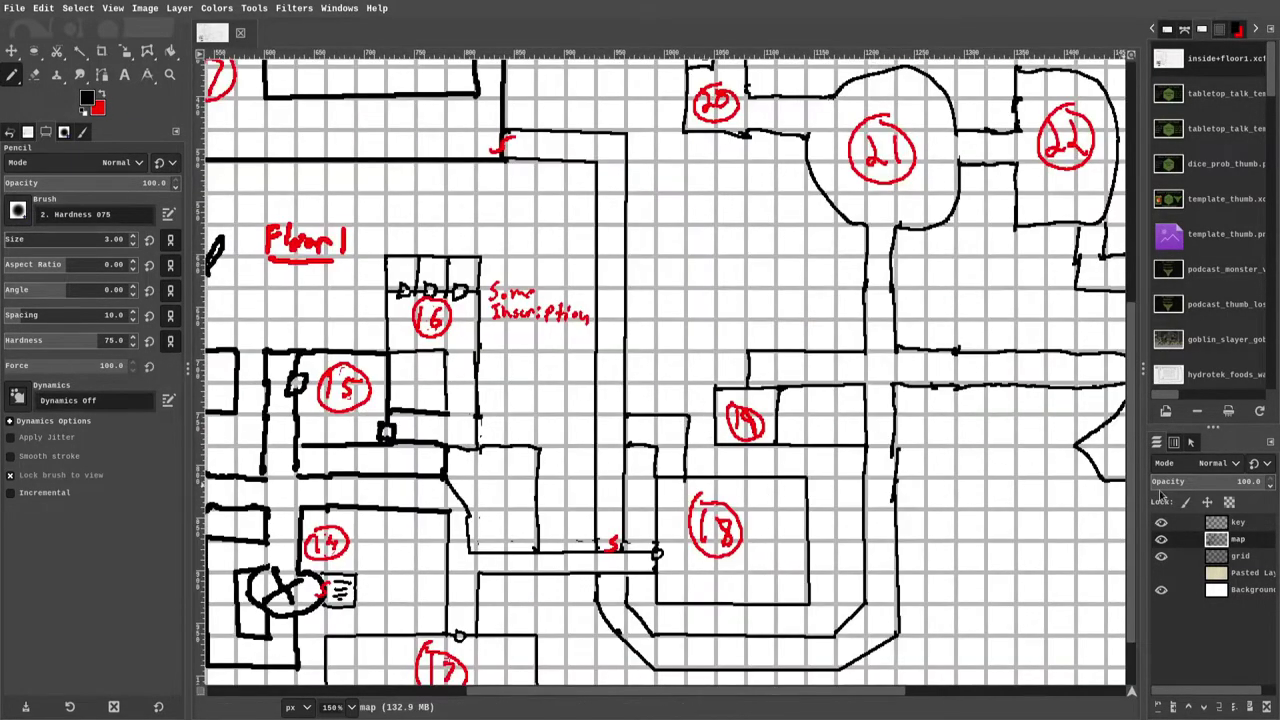
key("shift+e")
scroll(531, 334, "down", 7)
scroll(531, 334, "left", 2)
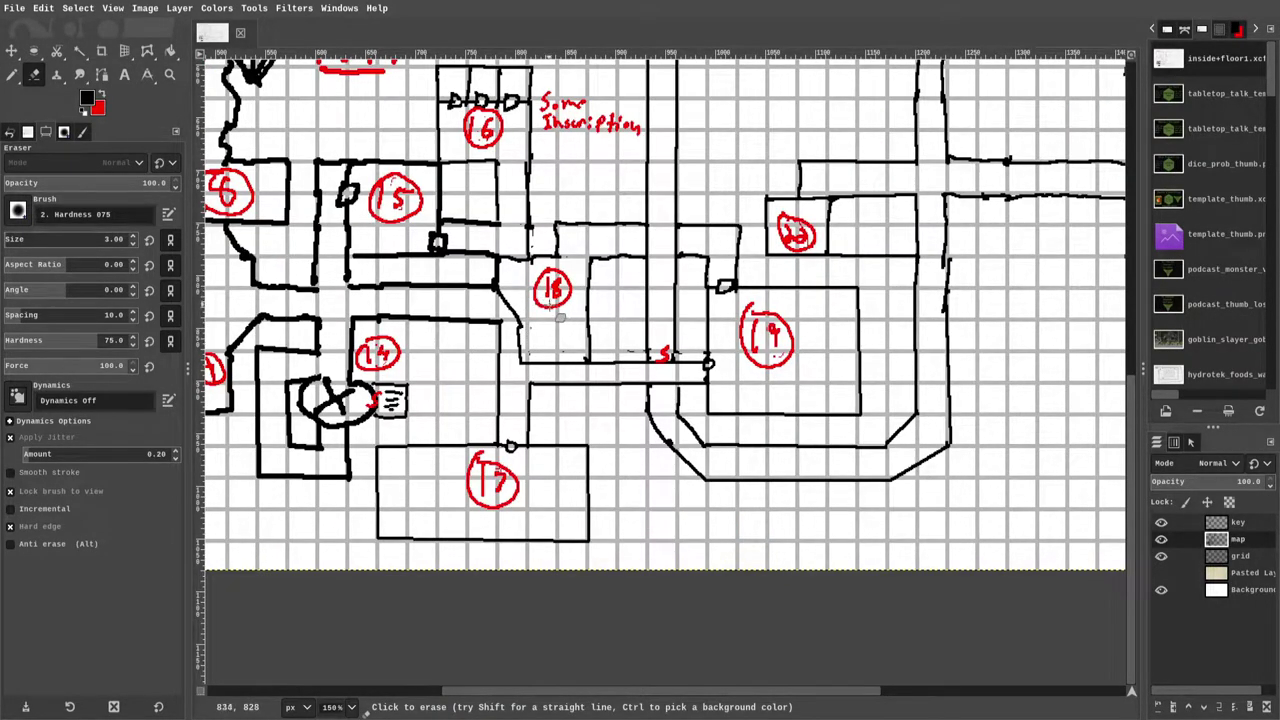
- Review the renumbered rooms and their connections, from the area around rooms 14 to 20 out to the whole map
scroll(546, 302, "left", 3)
scroll(544, 303, "up", 2)
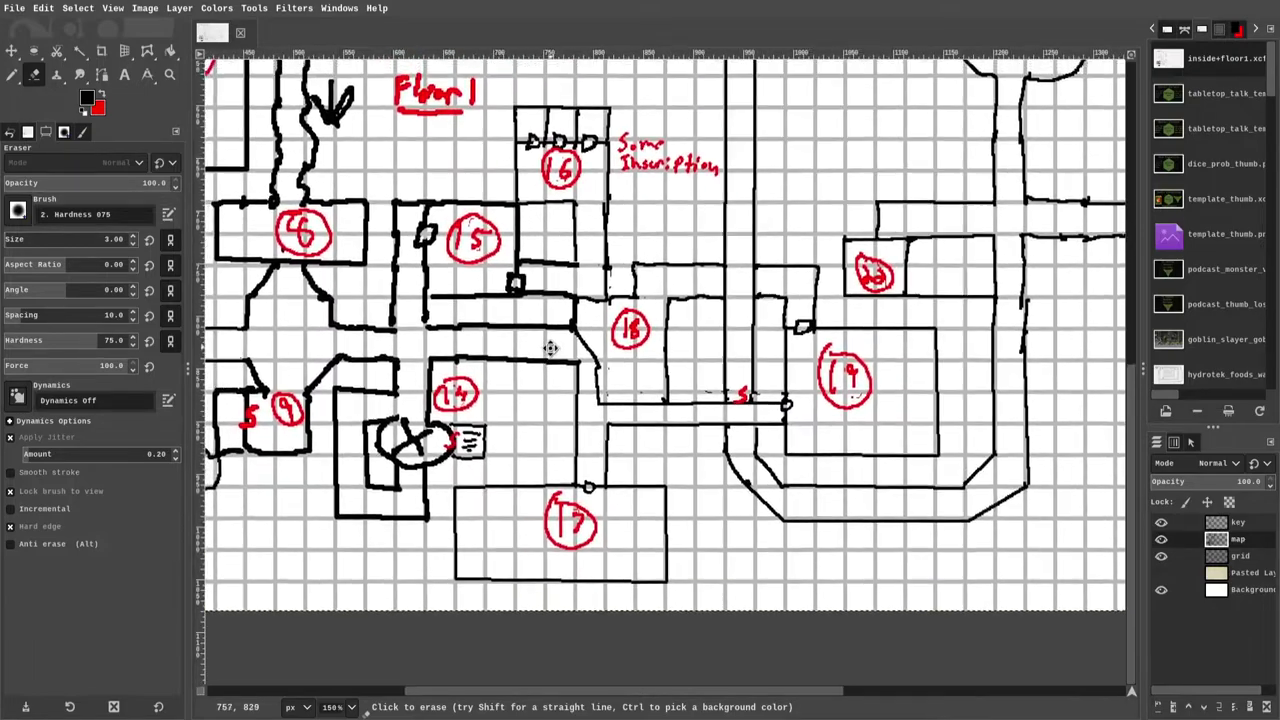
scroll(575, 412, "down", 1)
scroll(575, 412, "left", 1)
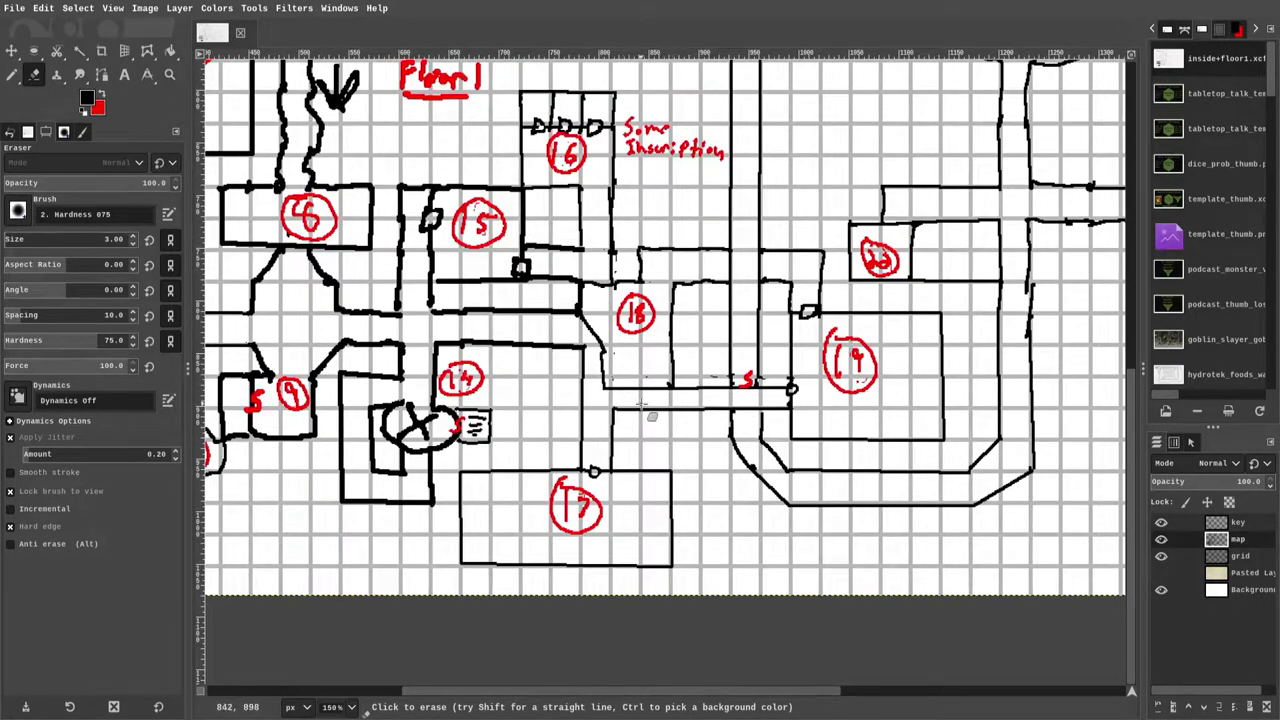
scroll(650, 420, "up", 7)
scroll(650, 420, "left", 3)
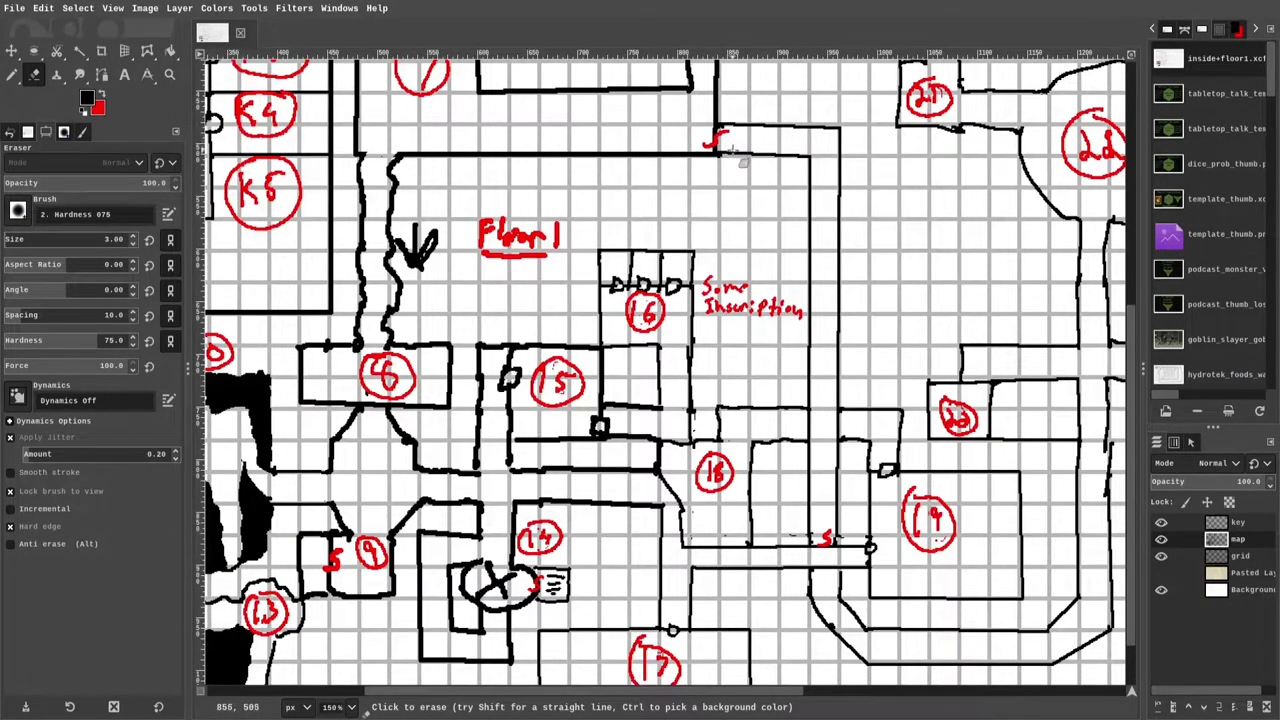
scroll(680, 475, "right", 1)
scroll(647, 470, "right", 2)
scroll(647, 470, "up", 1)
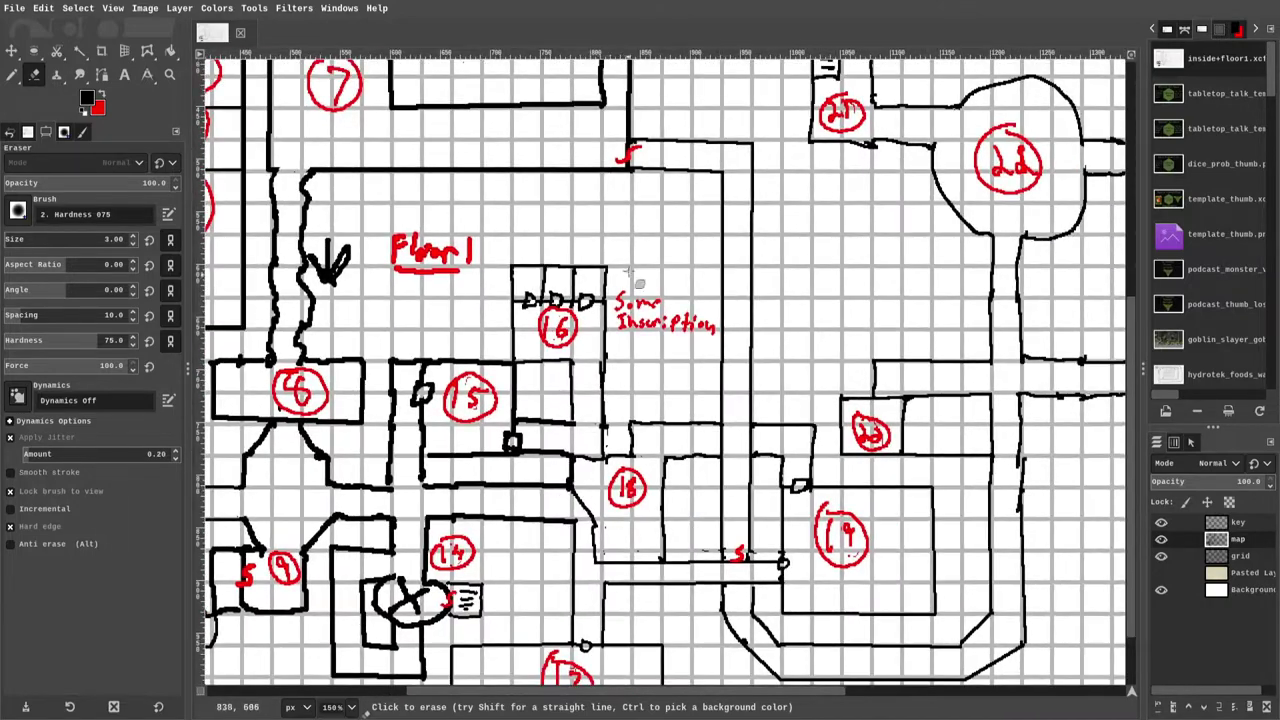
scroll(611, 484, "down", 5)
scroll(580, 400, "right", 1)
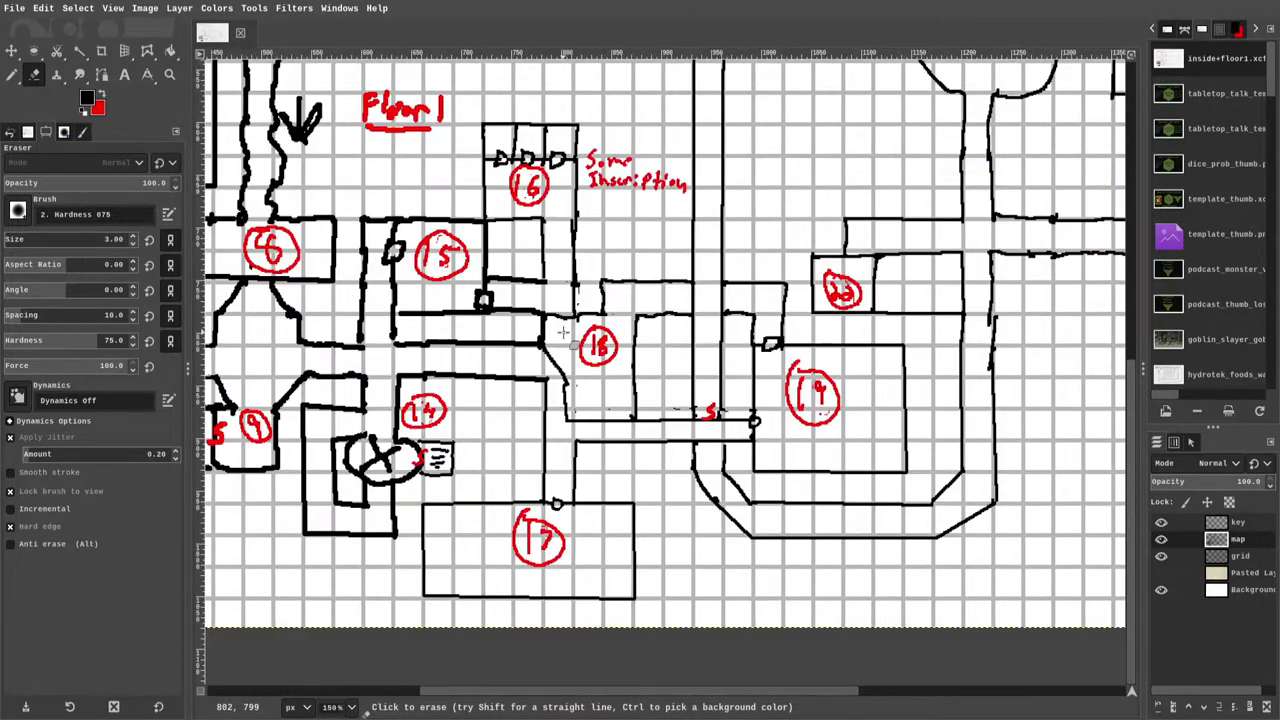
scroll(563, 332, "down", 2, "ctrl")
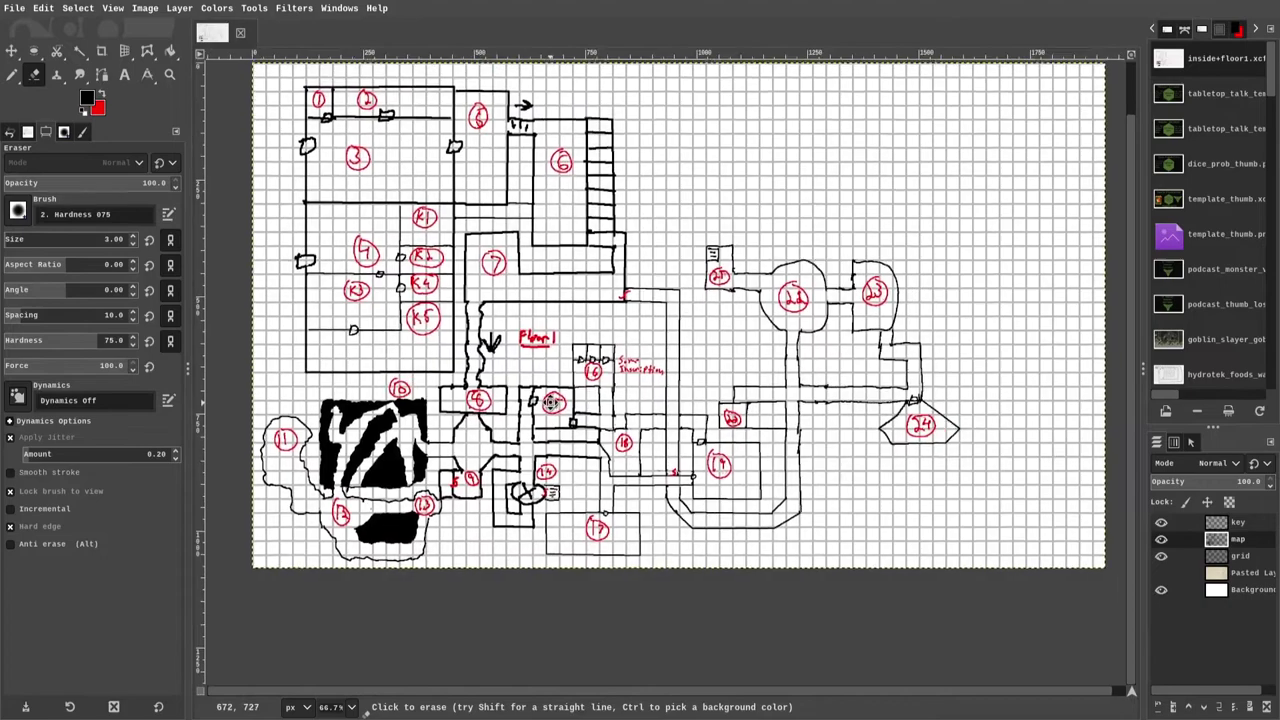
left_click_drag(551, 403, 549, 416)
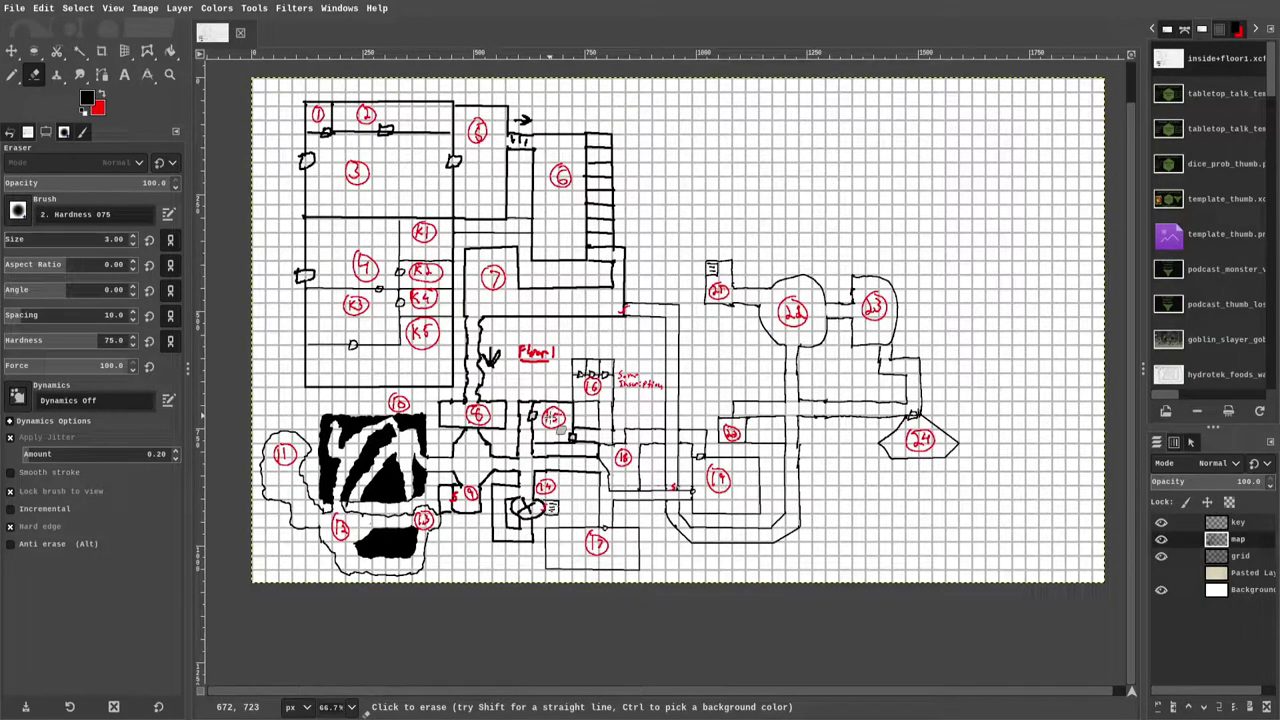
- Switch to castle_blackfaclon.tex in Emacs and change item 1 of the Dungeon Floor 1 list to "Guard Captain Office"
key("super+1")
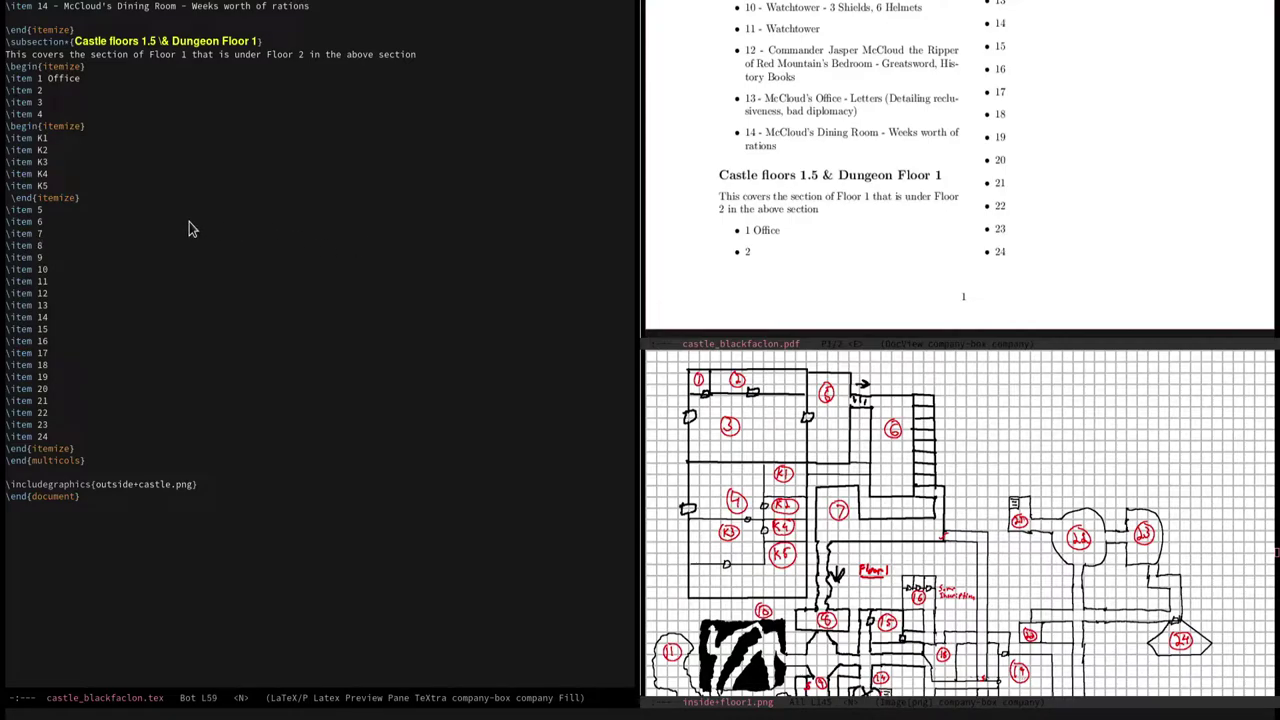
left_click(96, 80)
type("biGuard Captain")
key("Escape")
- Describe item 4 of the list as "Kitchen"
key("j")
key("j")
key("j")
key("A")
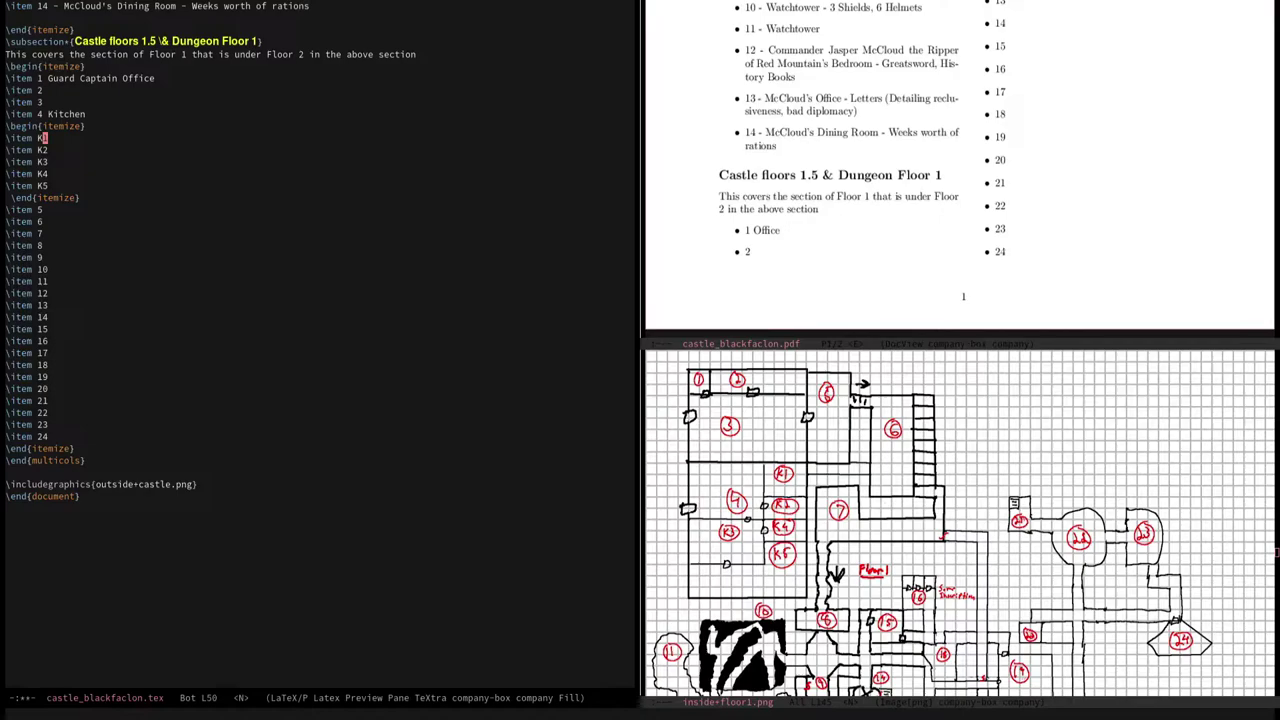
- Describe items K1 to K5 as "Dumb waiter room", "Pantry", "Worker Barracks", "Chef Bedroom" and "Sou Chef Barracks"
type("Dumb waiter room")
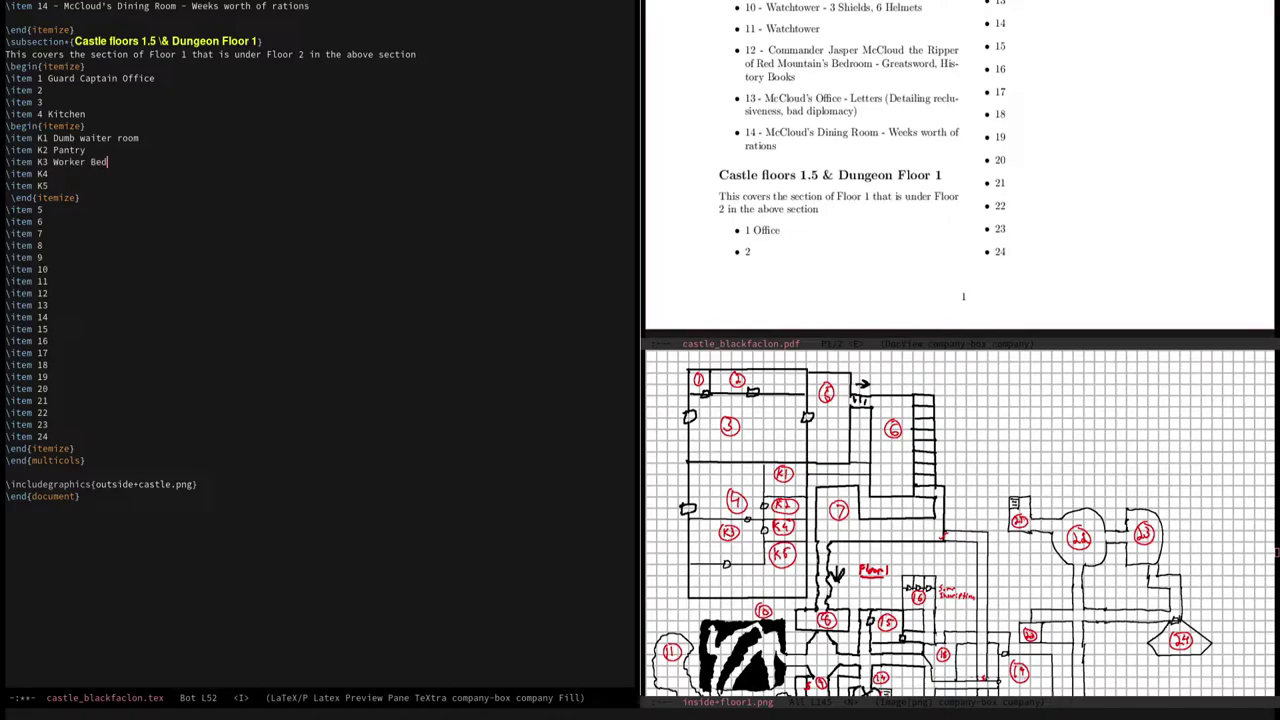
type("room \\item K5 ")
type("Sou Che")
type("f Barracks")
key("BackSpace")
key("BackSpace")
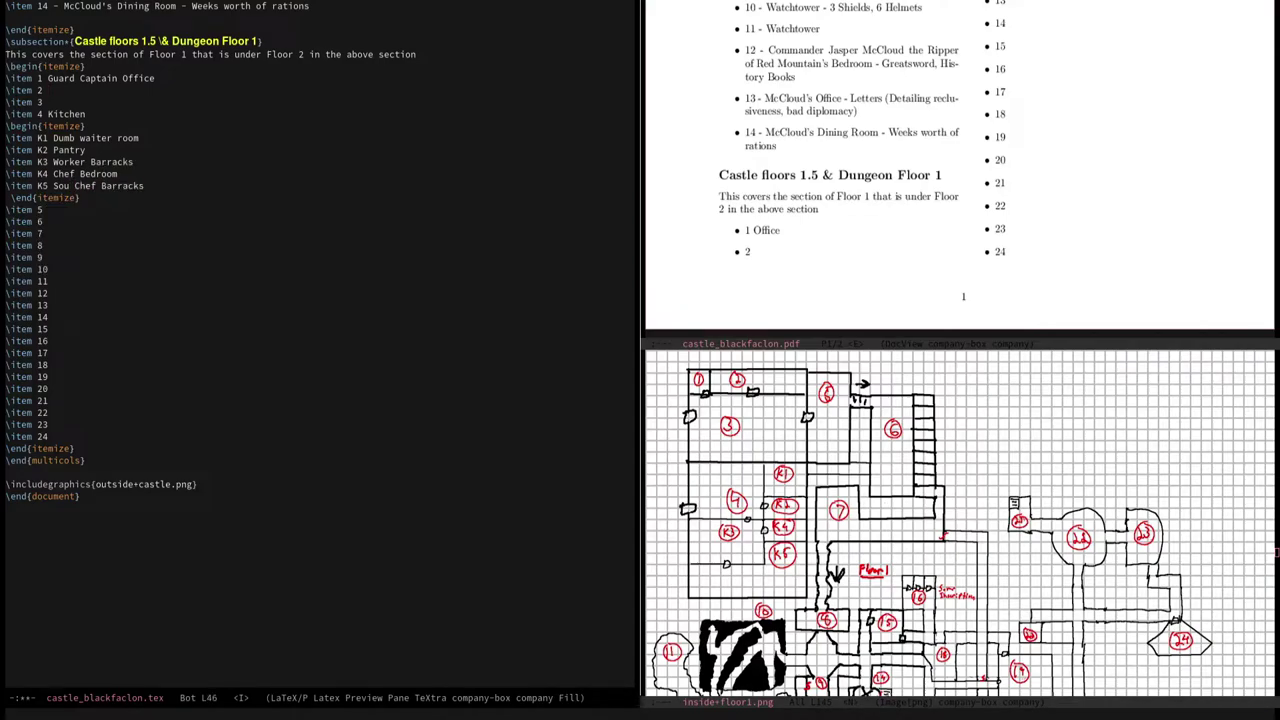
- Describe item 2 as "Guard Barracks" and item 3 as "Guard Breakroom"
type("Guard Barracks")
key("Escape")
key("j")
key("a")
type("Guard Breakroom")
key("Escape")
- Describe item 5 as "Dungeon(Prison) Entrace" and save the file
key("j")
key("j")
key("j")
key("j")
key("j")
key("j")
key("j")
key("j")
key("j")
type("Dungeon Entrac")
key("Escape")
type("bhi(Prison)")
key("Escape")
type(":w")
key("Return")
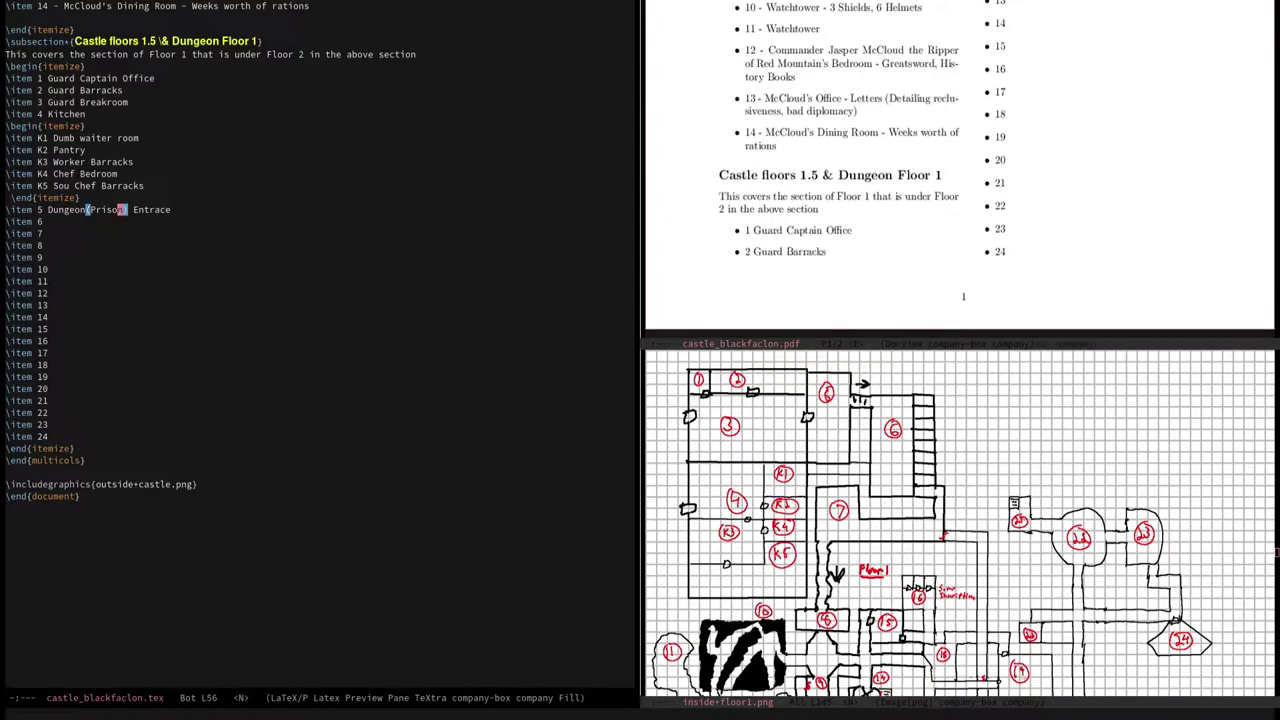
- Reword the description of item 5 to "Prison Entrace"
key("x")
key("b")
key("i")
key("BackSpace")
key("BackSpace")
key("BackSpace")
key("BackSpace")
key("BackSpace")
key("BackSpace")
key("BackSpace")
key("BackSpace")
key("Escape")
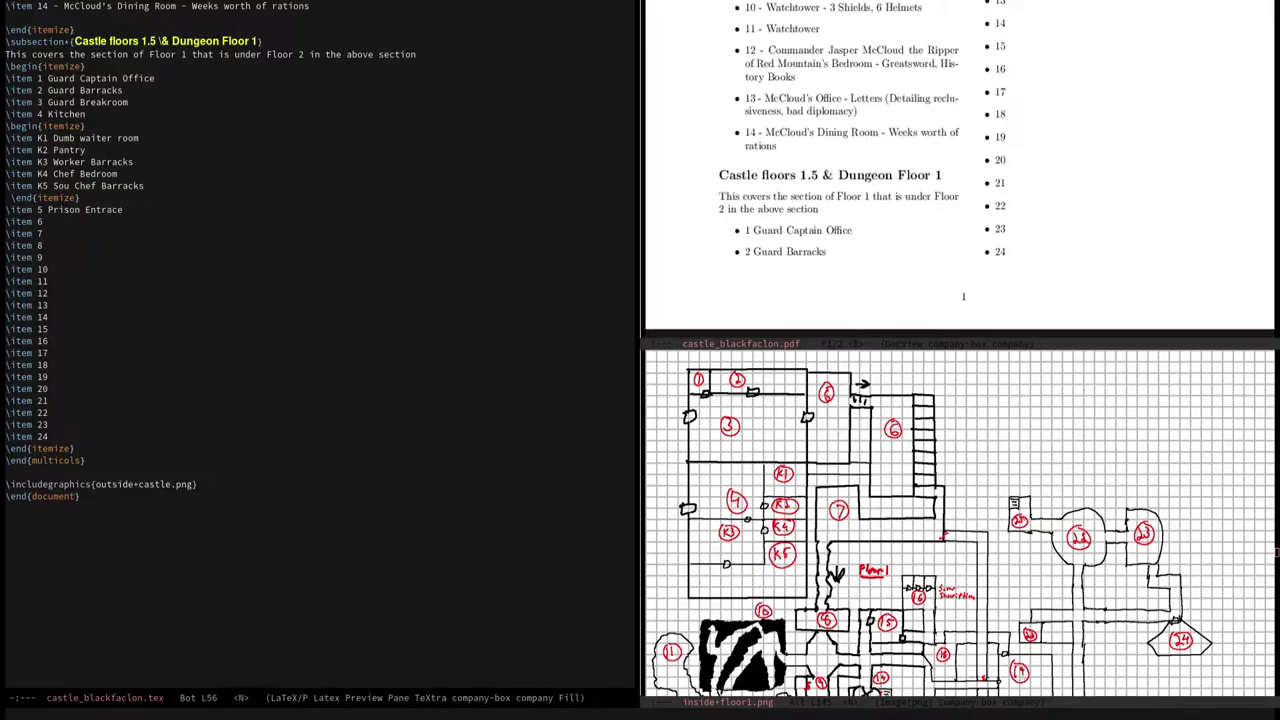
- Describe item 6 as "Prison - Last Cell to South has entrance to Dungeon Floor 1"
type("jA Prison")
key("Escape")
type("A - ")
type("Last Cell to So")
type("uth has entrance to ")
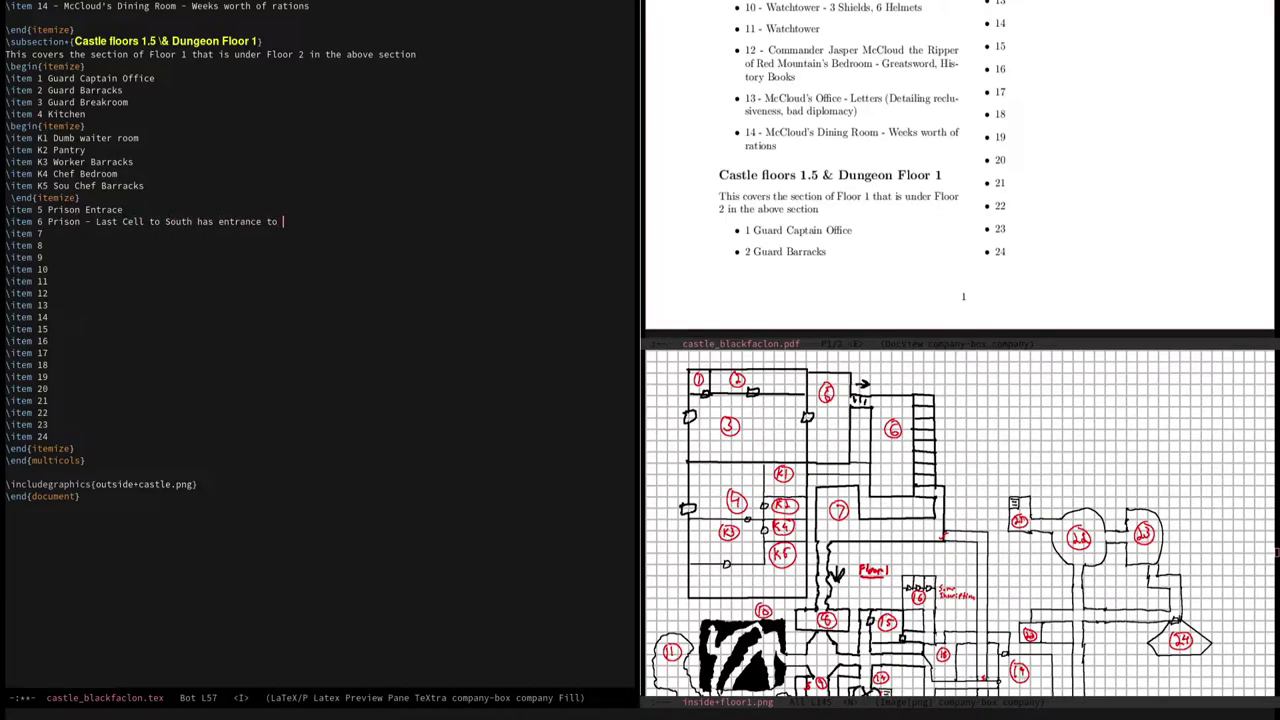
type("Dungeon Floor 1")
key("Escape")
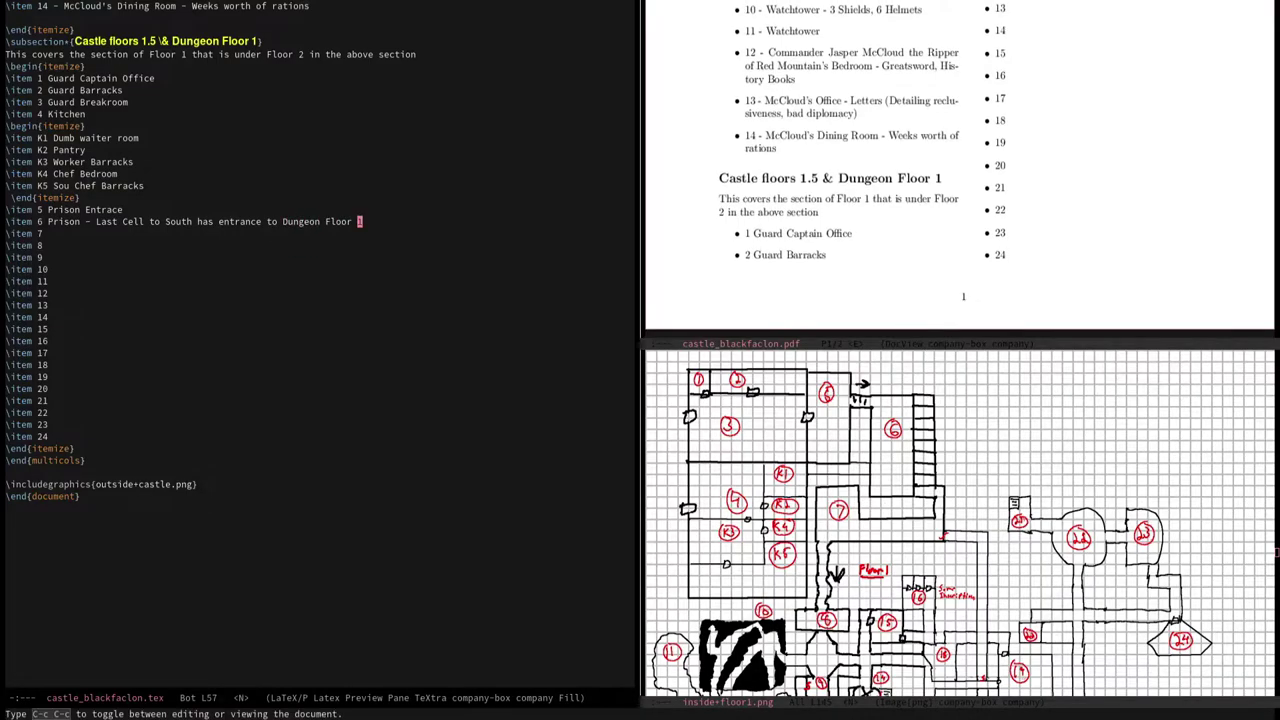
- Describe item 7 as "Undead Skeleton Guard Room +1 Reaction"
key("j")
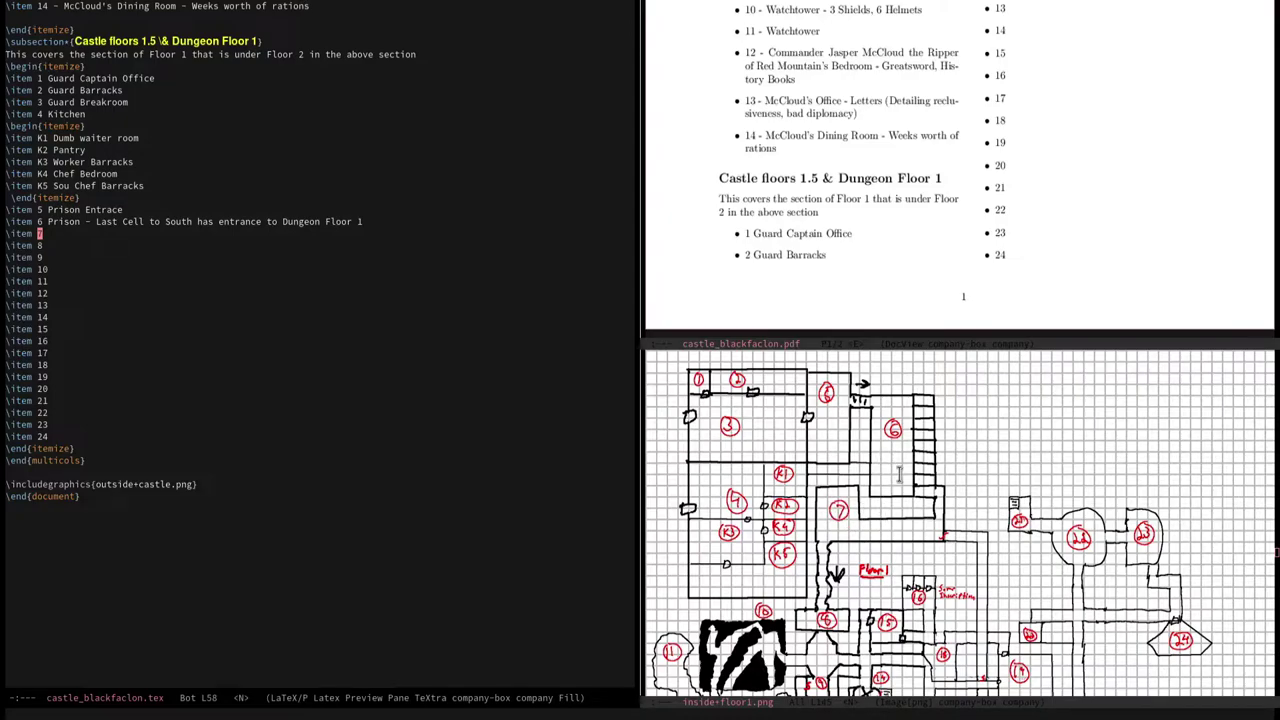
key("p")
key("b")
key("b")
key("b")
key("l")
key("l")
key("l")
key("l")
key("l")
type("ad Skeleton")
key("Escape")
type("A -")
type("1 ")
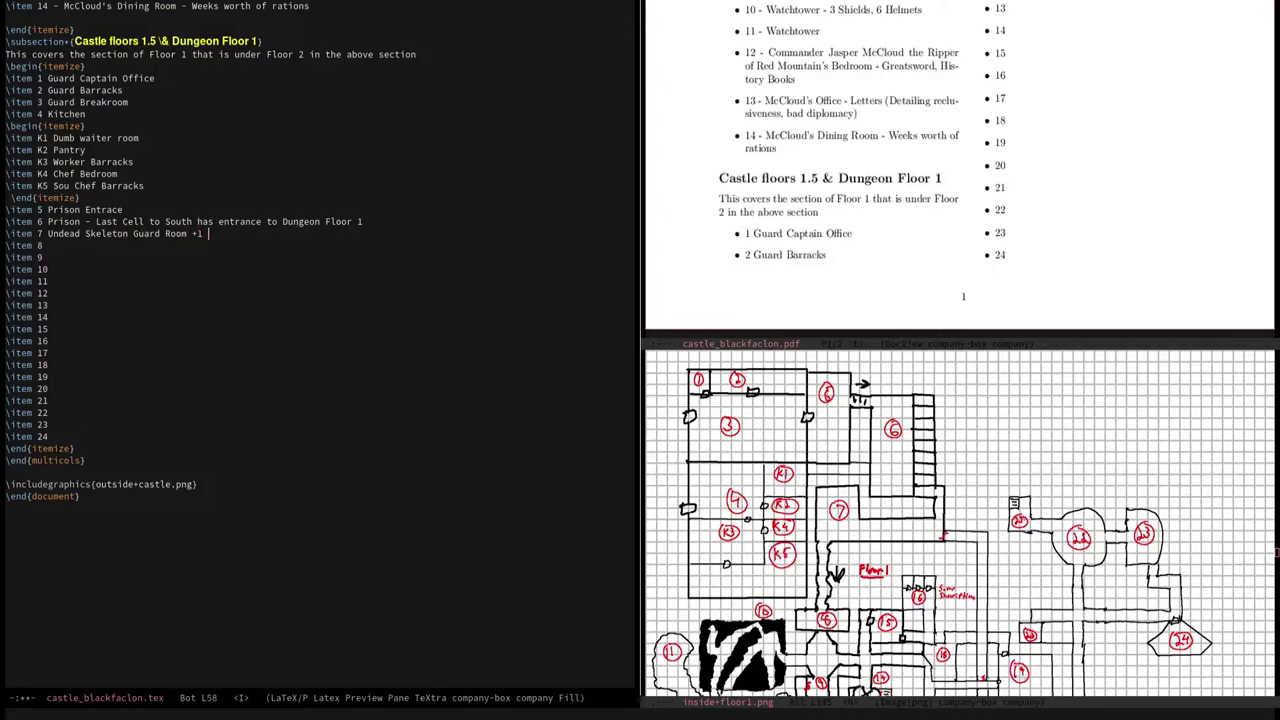
type("Reaction")
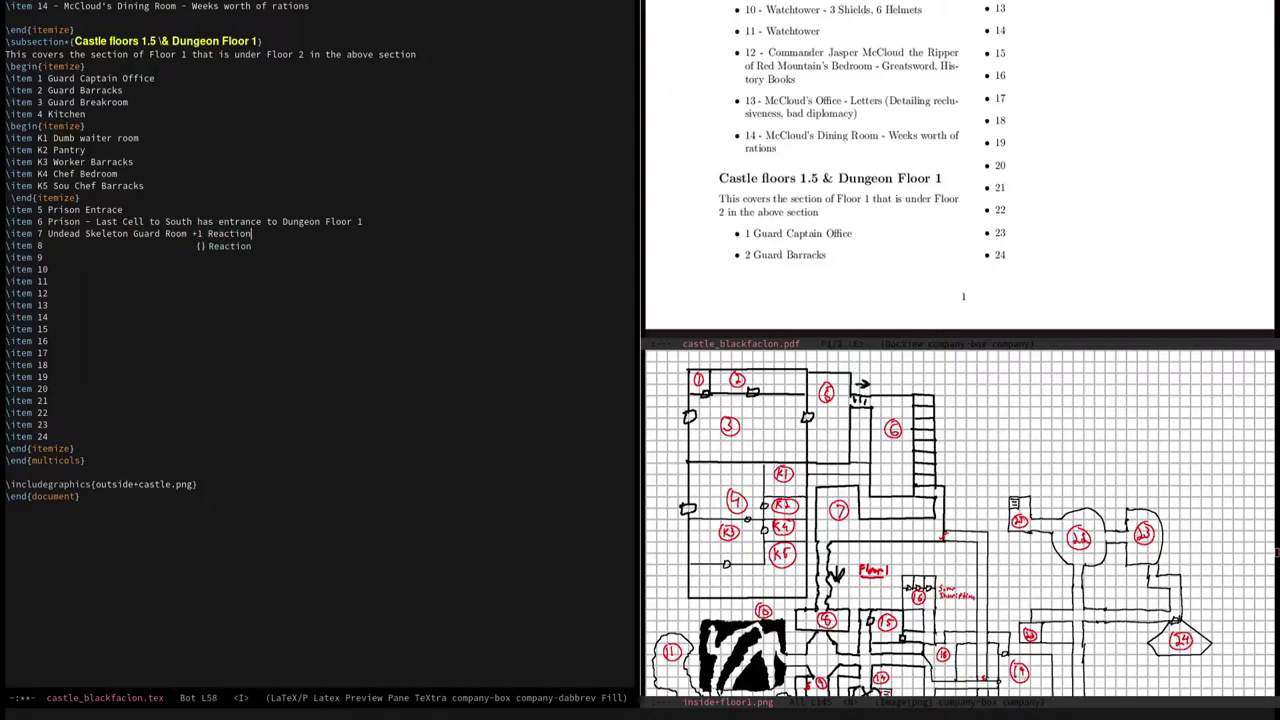
key("Escape")
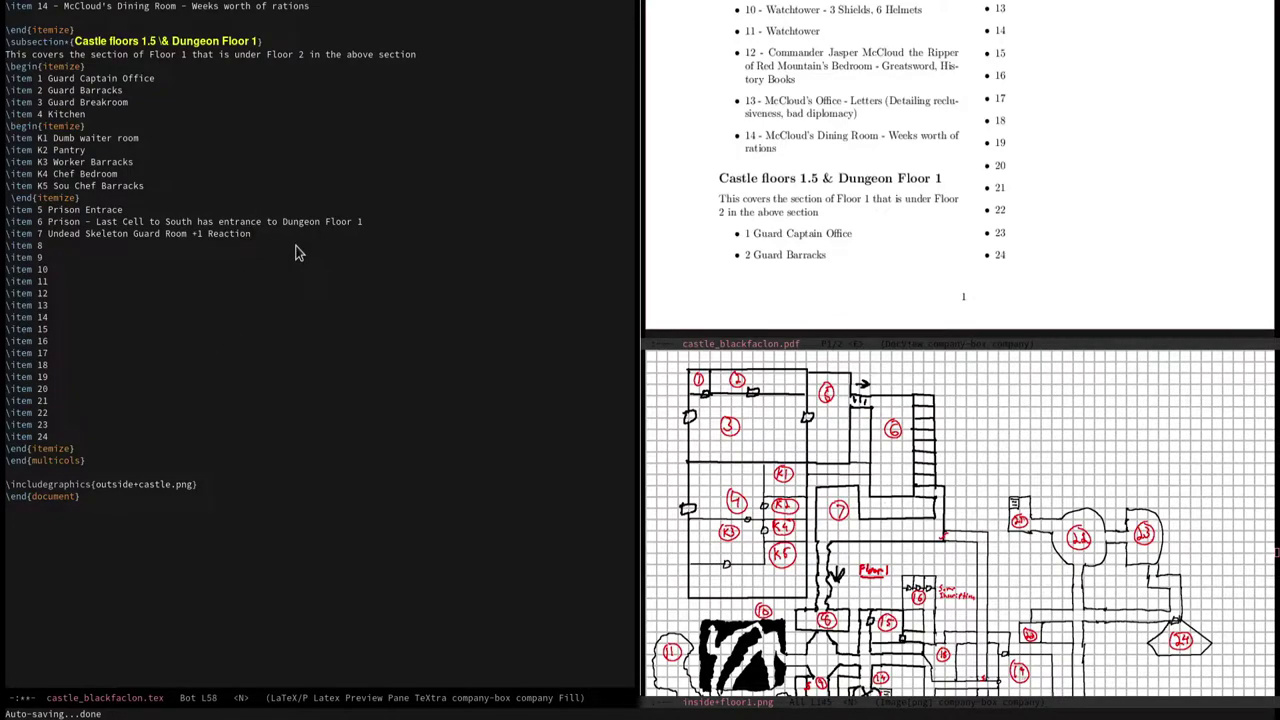
- Append the number 35 to the description of item 7
type("a 3")
key("Escape")
key("h")
left_click(942, 548)
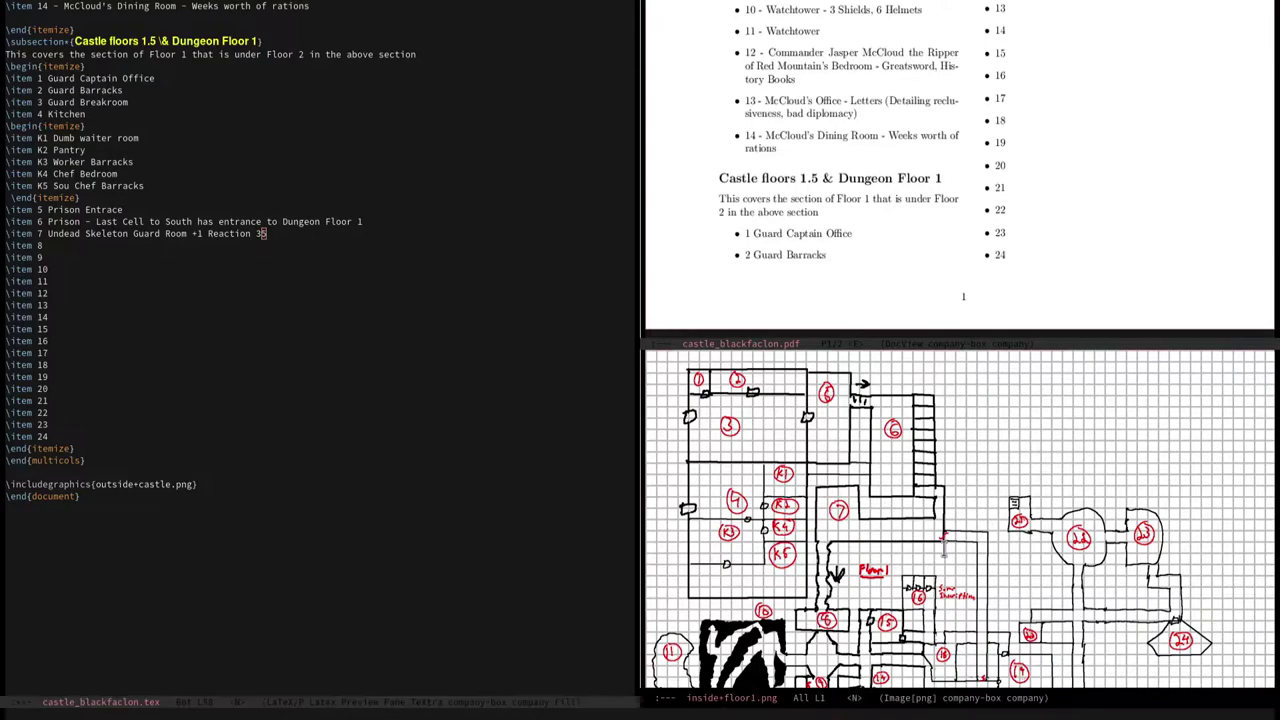
scroll(942, 548, "down", 3)
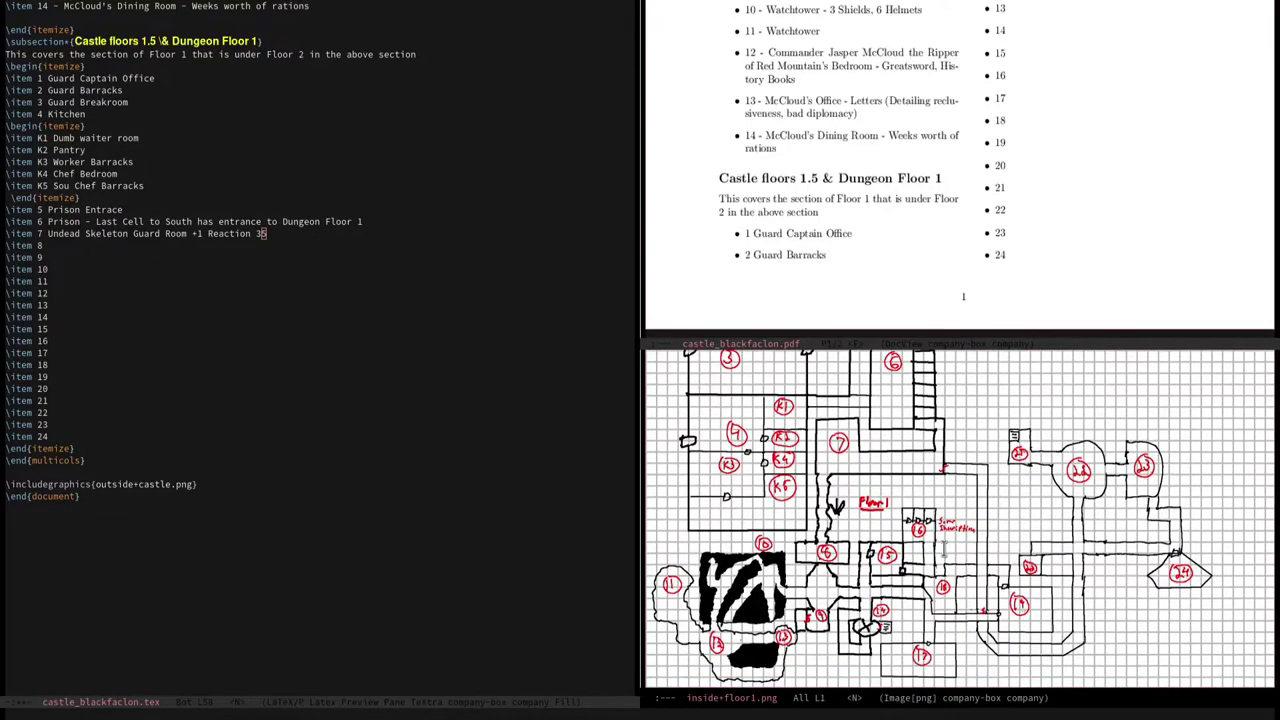
left_click(287, 240)
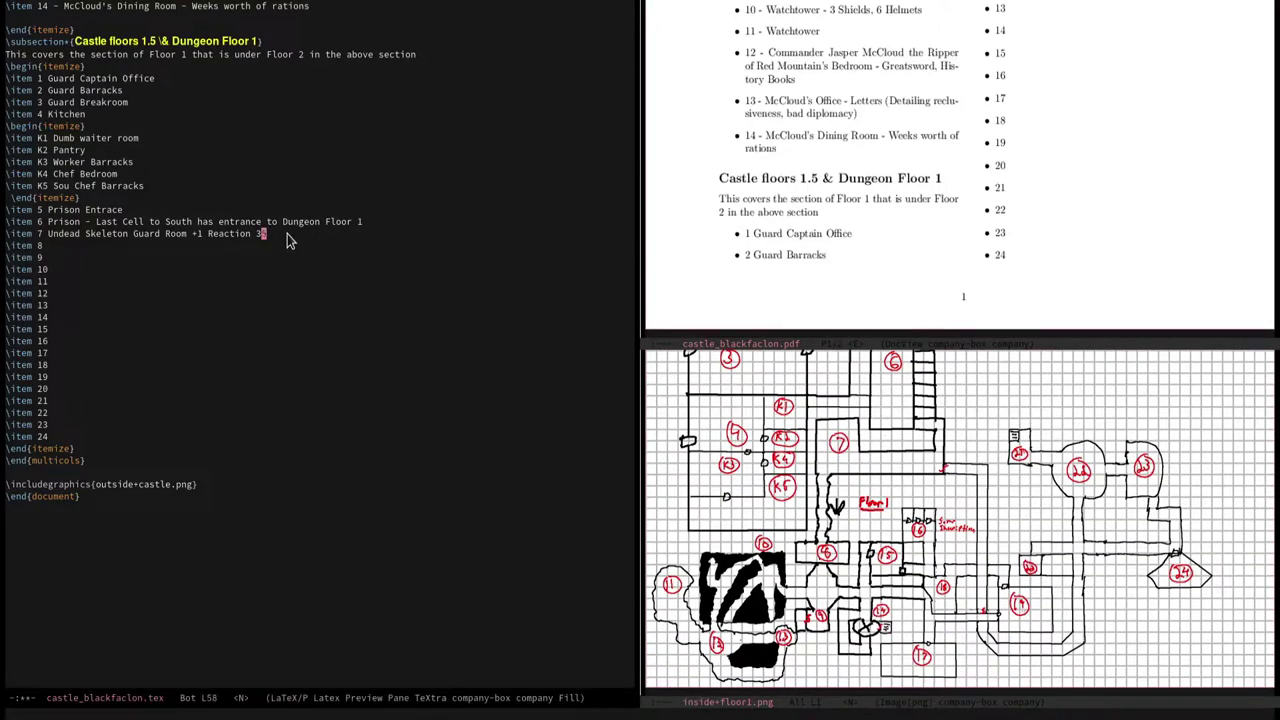
- Describe item 8 as "15 Skeletons +1 Reaction"
type("jA")
type("15 Skeletons +1 Reaction")
key("Escape")
- Change the number at the end of item 7 to 20
key("k")
key("a")
key("BackSpace")
key("BackSpace")
type("20")
key("Escape")
- Describe item 9 as "7 Skeletons +1 Reacion"
key("j")
key("j")
type("A 7 Skeletons +1 ")
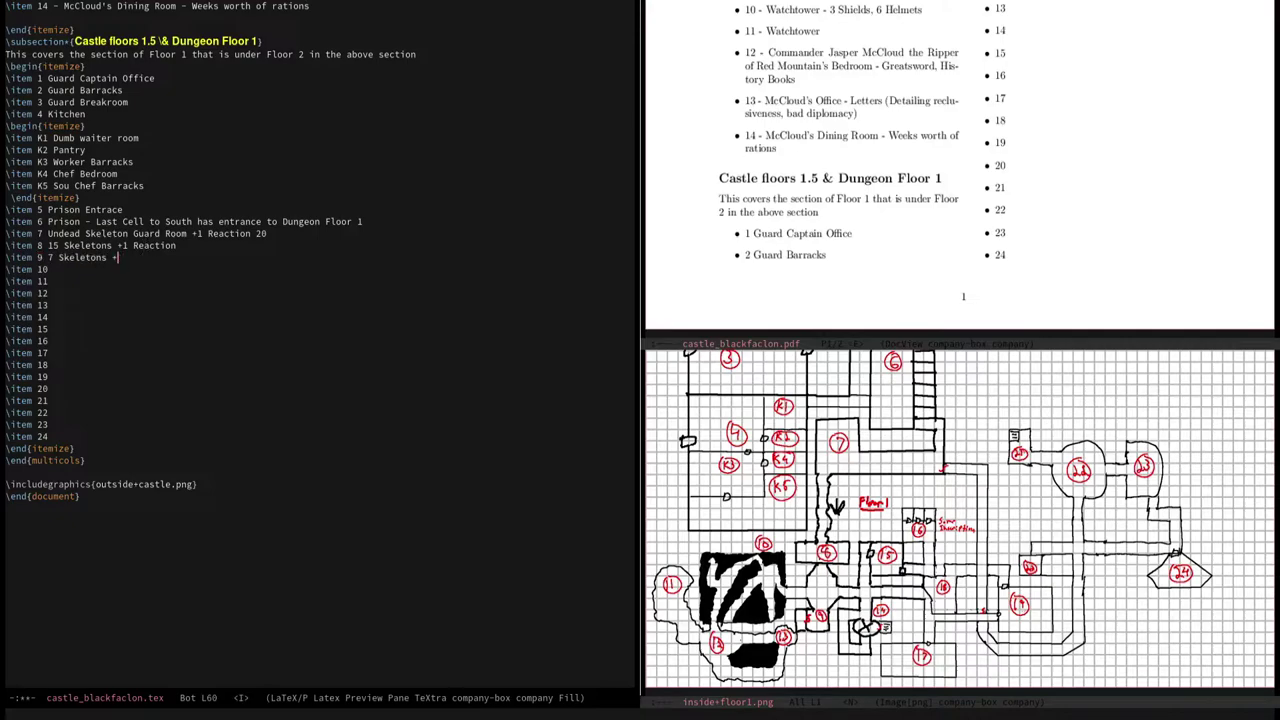
type("Reac")
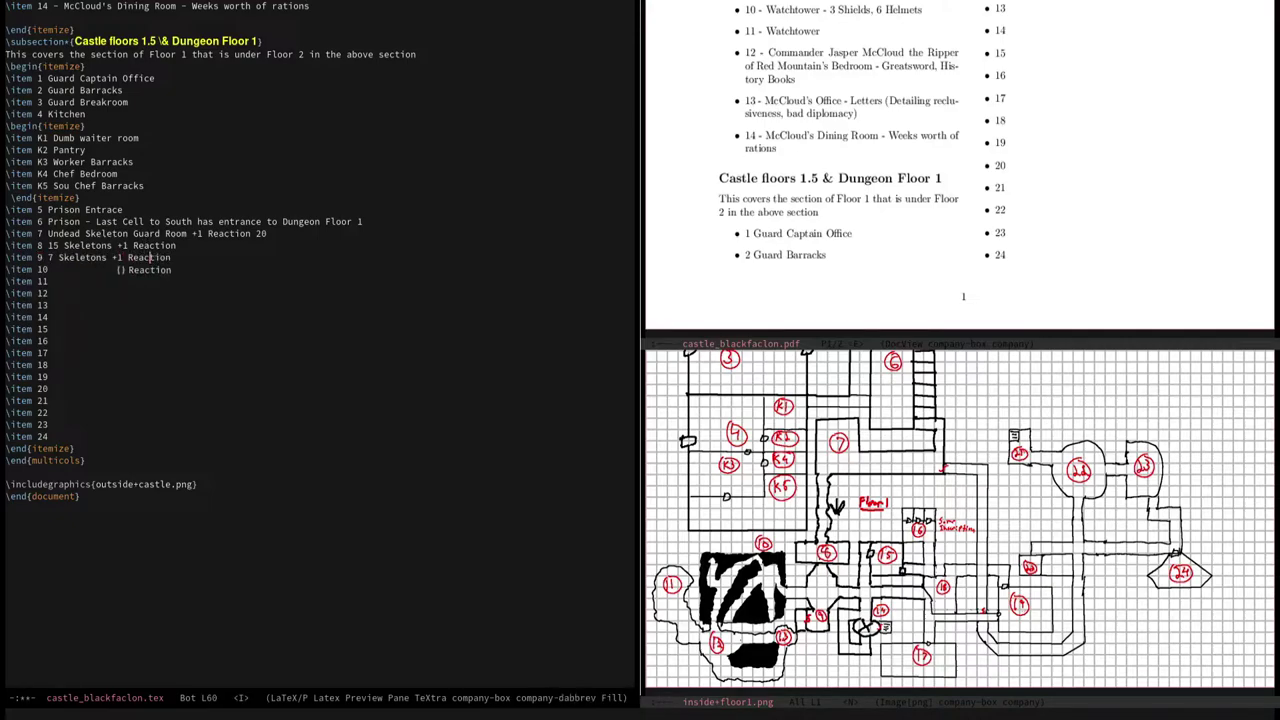
type("ion")
key("Escape")
- Set the number at the end of item 7 to 12 and append "1 Guard Captain 2HD"
scroll(208, 255, "up", 2)
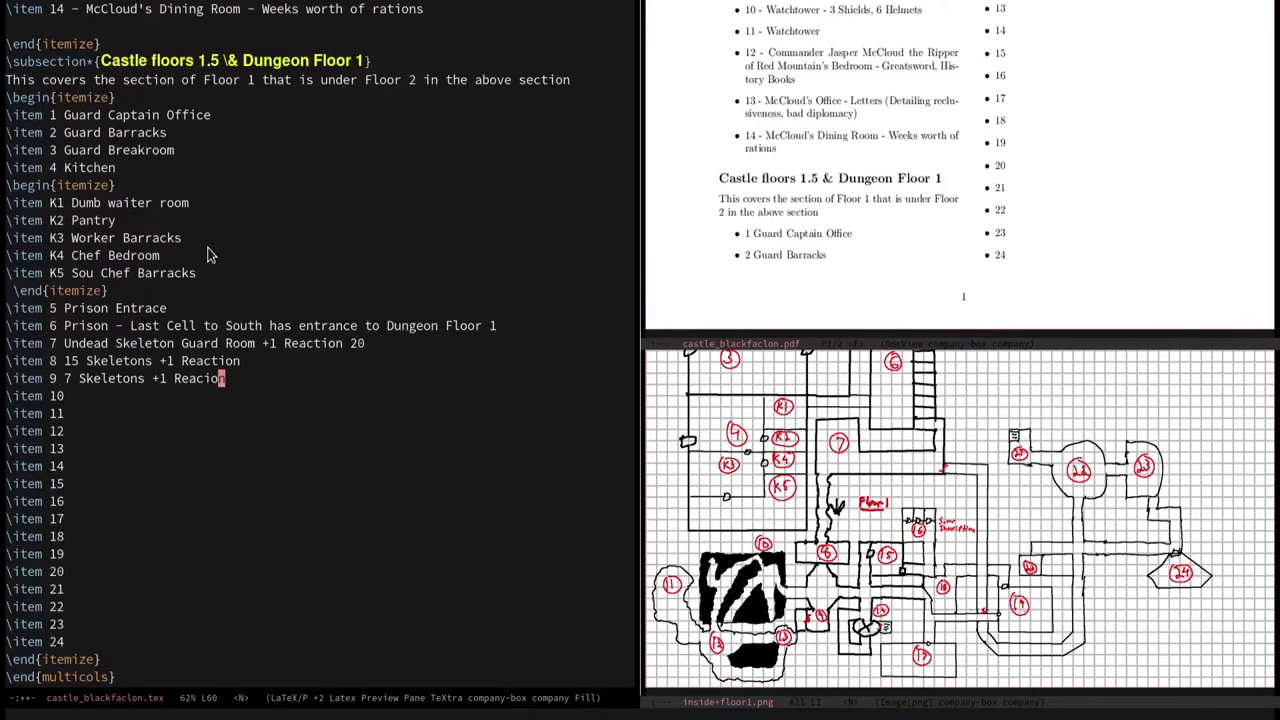
scroll(208, 255, "up", 1)
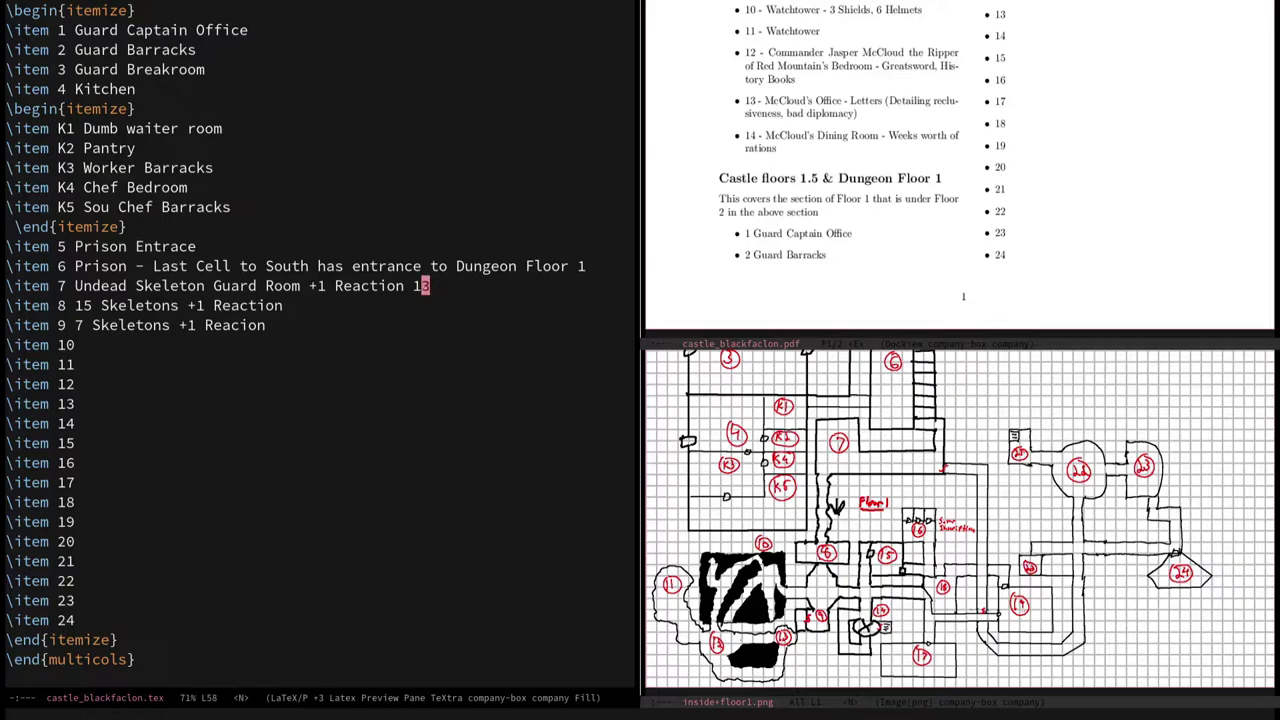
type("r2")
type("a 1 Warrior")
key("BackSpace")
key("BackSpace")
key("BackSpace")
key("BackSpace")
key("BackSpace")
key("BackSpace")
key("BackSpace")
type("Guard Captain 22HD")
key("BackSpace")
key("BackSpace")
key("BackSpace")
type("HD")
key("Escape")
- Move the skeleton description from item 9 to item 15, leaving item 9 empty
key("j")
key("j")
key("j")
scroll(910, 536, "up", 2)
scroll(909, 538, "down", 2)
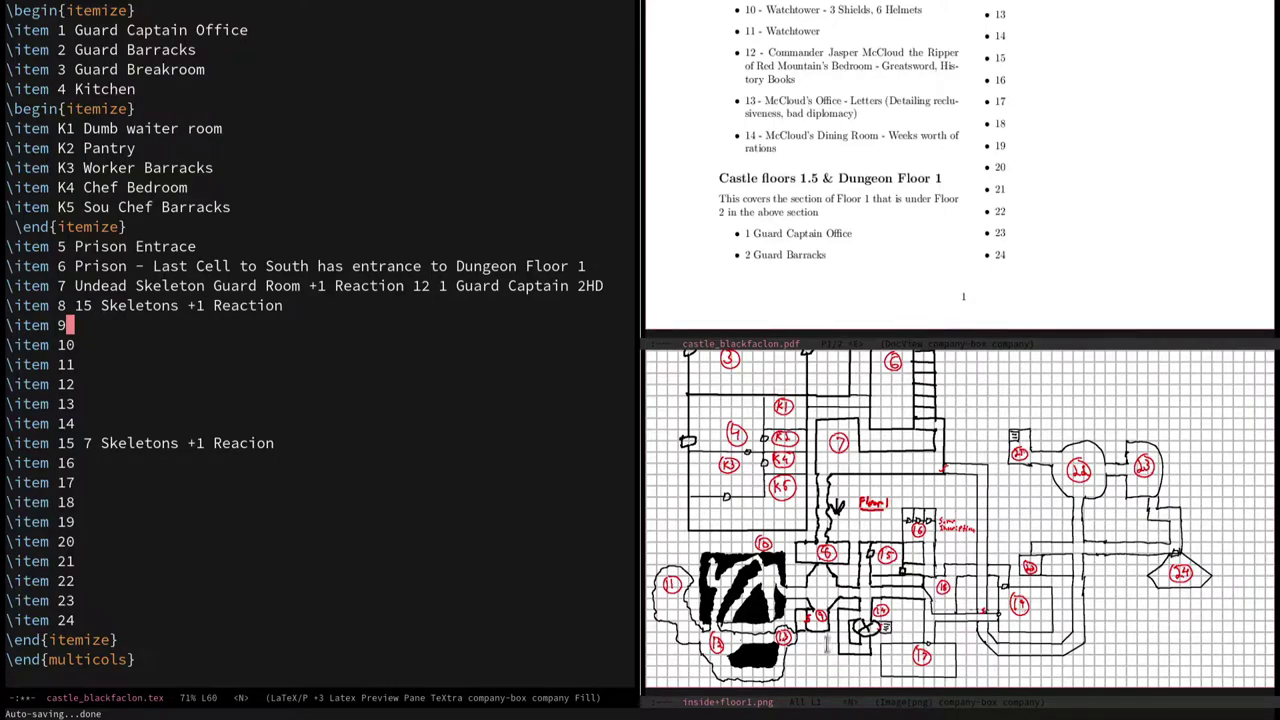
- Describe item 9 as "Insert Flavor Here" and item 10 as "Cave Maze"
scroll(84, 322, "down", 1)
left_click(100, 322)
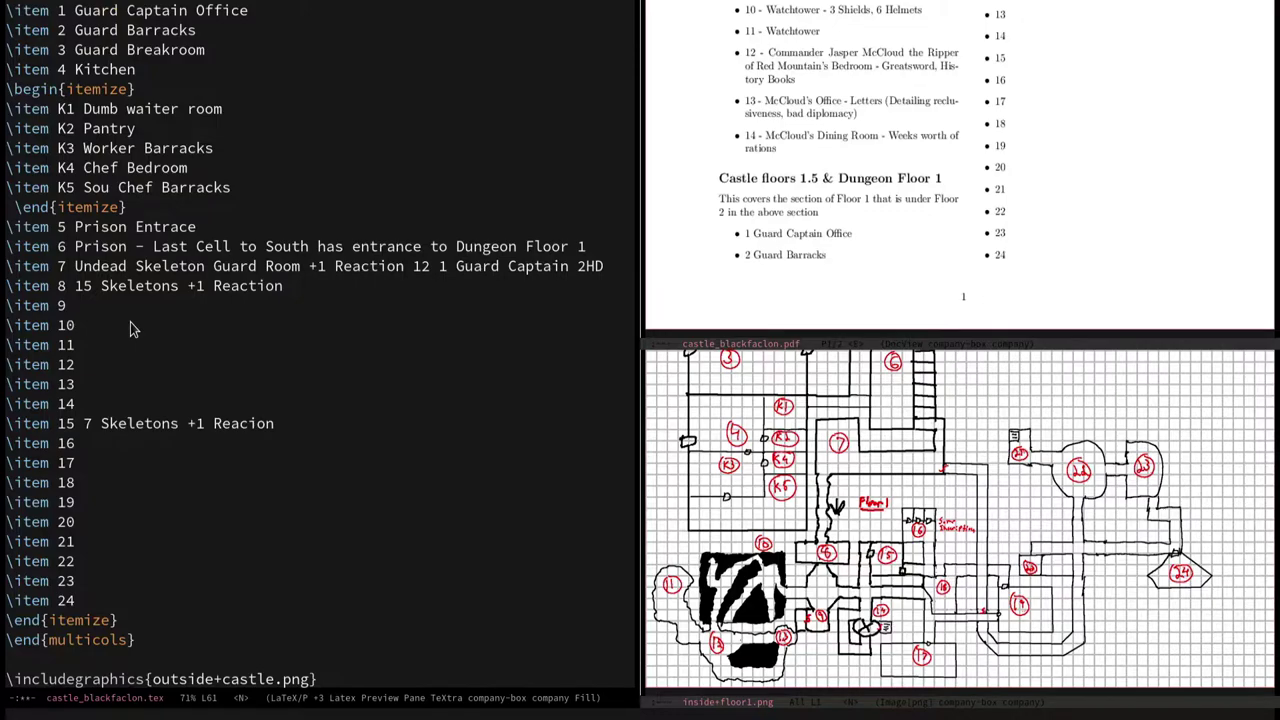
key("j")
key("k")
key("k")
key("k")
key("j")
key("j")
key("j")
key("j")
key("j")
key("j")
key("j")
key("j")
key("k")
key("l")
key("k")
key("k")
key("k")
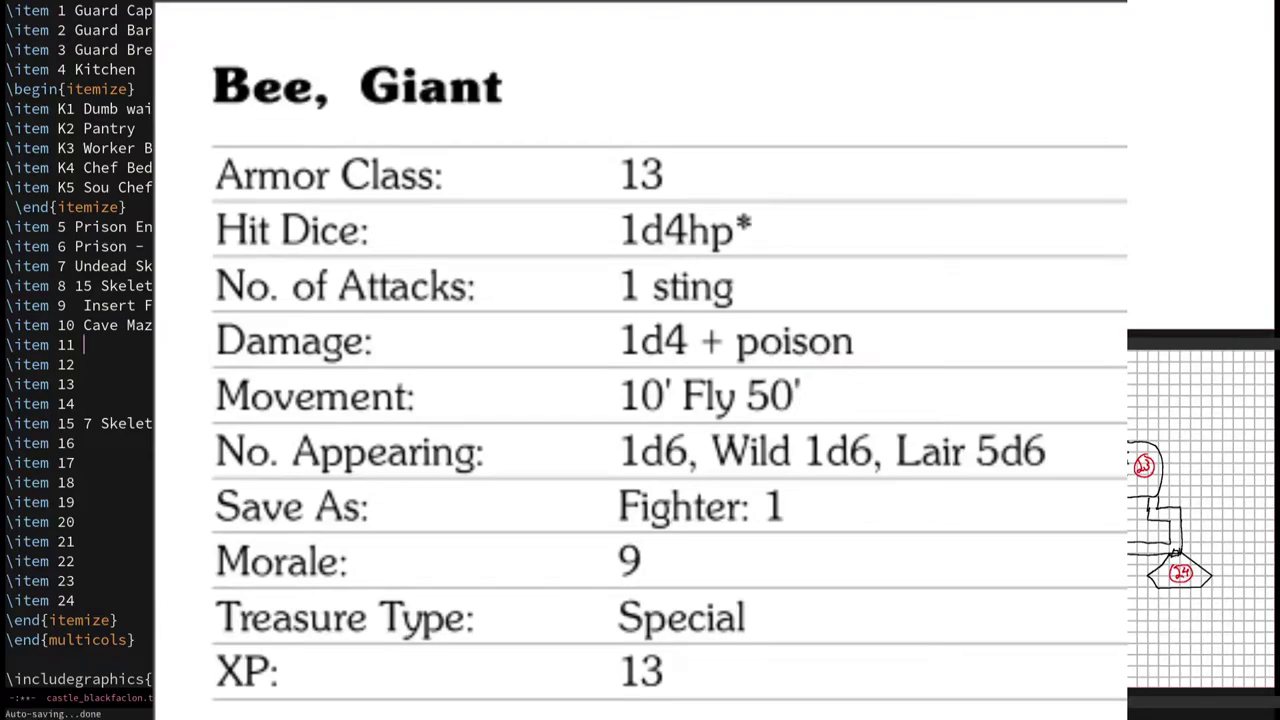
- Describe item 11 as "18 Giant Bees HP 1d4 1d4+poison AC 13" and item 13 as "8 Giant Fire Beetles HP 1d8+2 2d4 AC 16"
type("18 Giant Bees HP 1d4 1d4+poison AC 13")
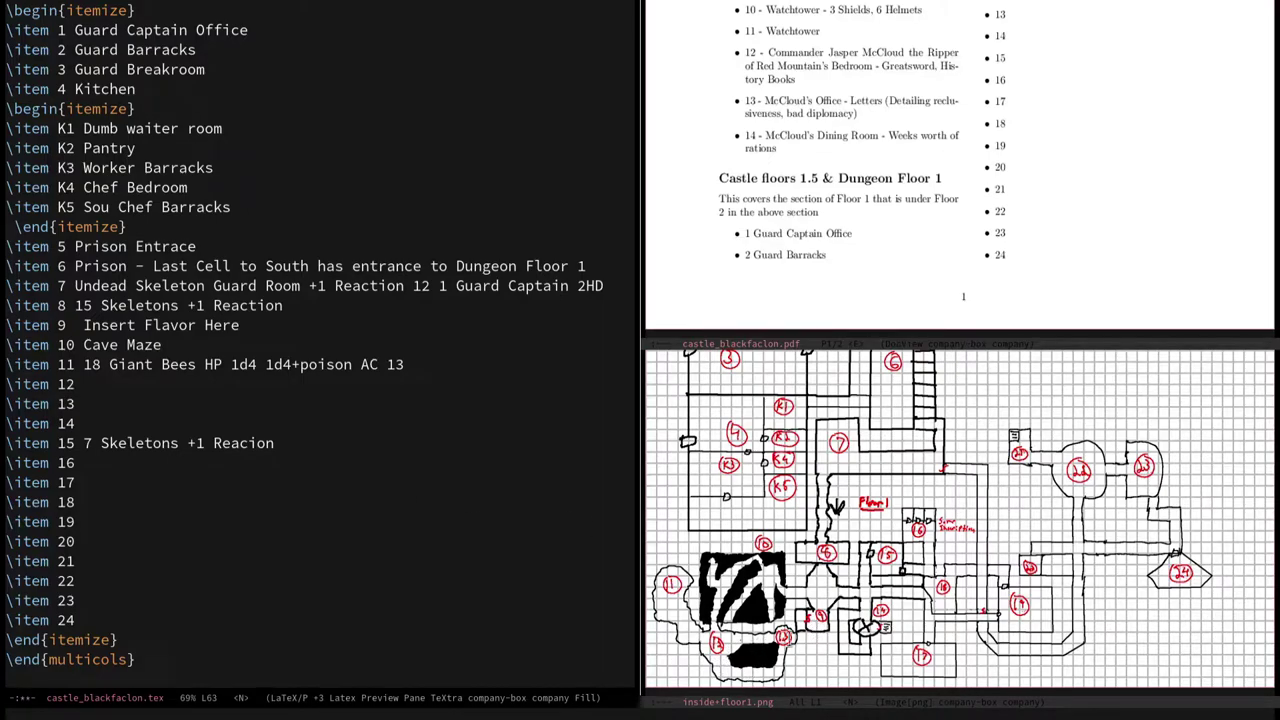
left_click(134, 405)
key("a")
key("Escape")
type("Giant Fire Beetles HP 1d8+2 2d4 AC 16")
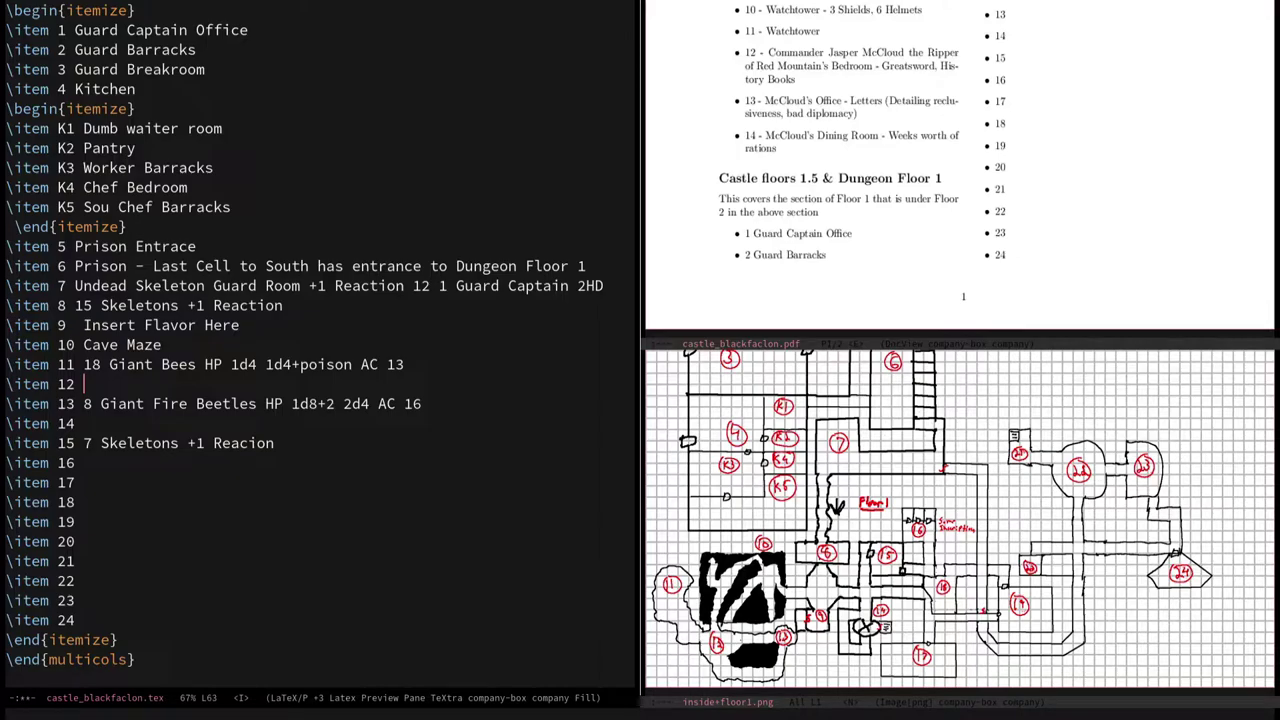
- Enter "4 Giant Fire Beetles" for item 12 and change the beetle count of item 13 to 4
type("4 Giant Fire Beetles")
key("Escape")
key("j")
key("b")
key("b")
key("b")
key("b")
key("r")
key("4")
- Append "6 Giant Bees fighting" to item 12, set the bee count of item 11 to 12 and save the file
key("k")
key("shift+a")
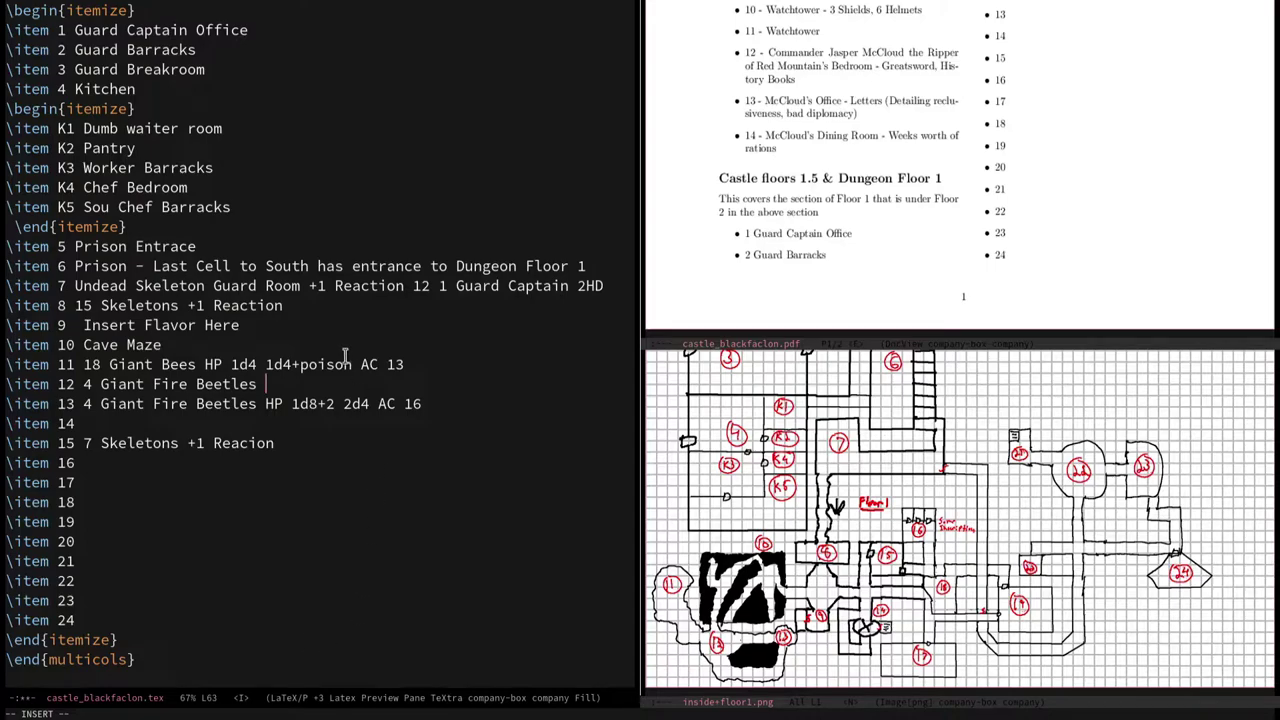
type("4")
key("BackSpace")
type("6")
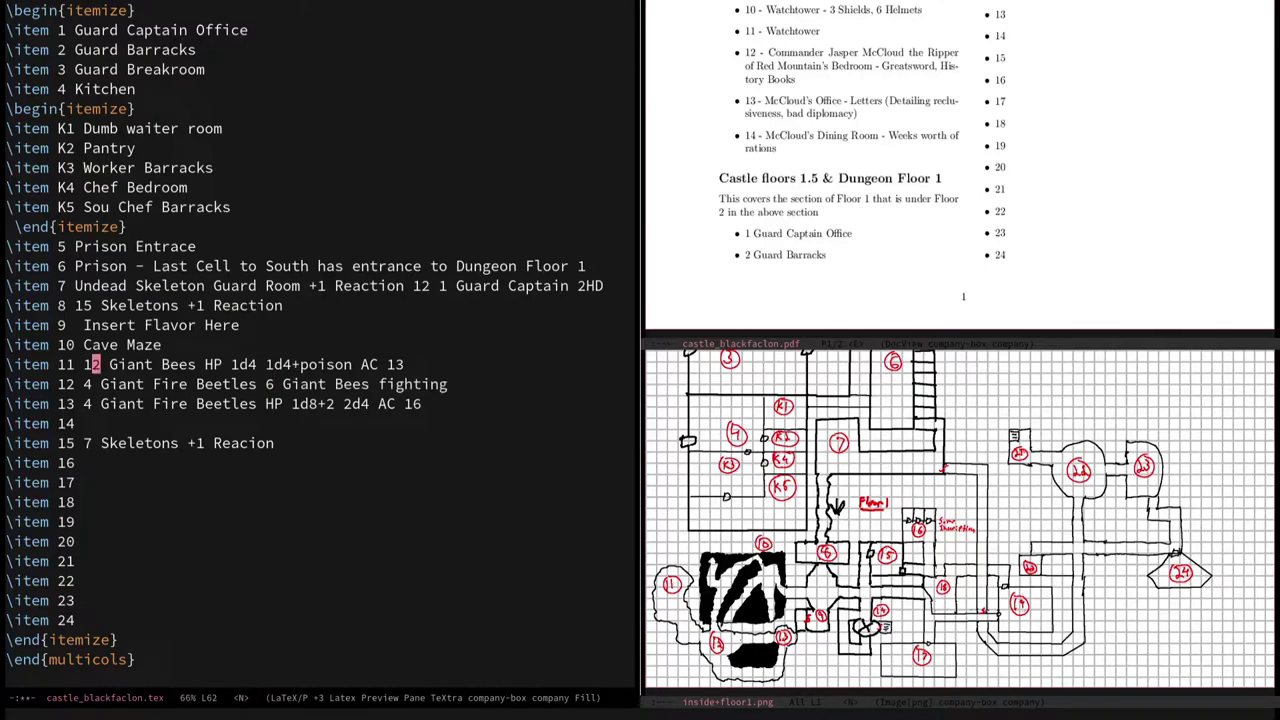
type(":w")
key("Return")
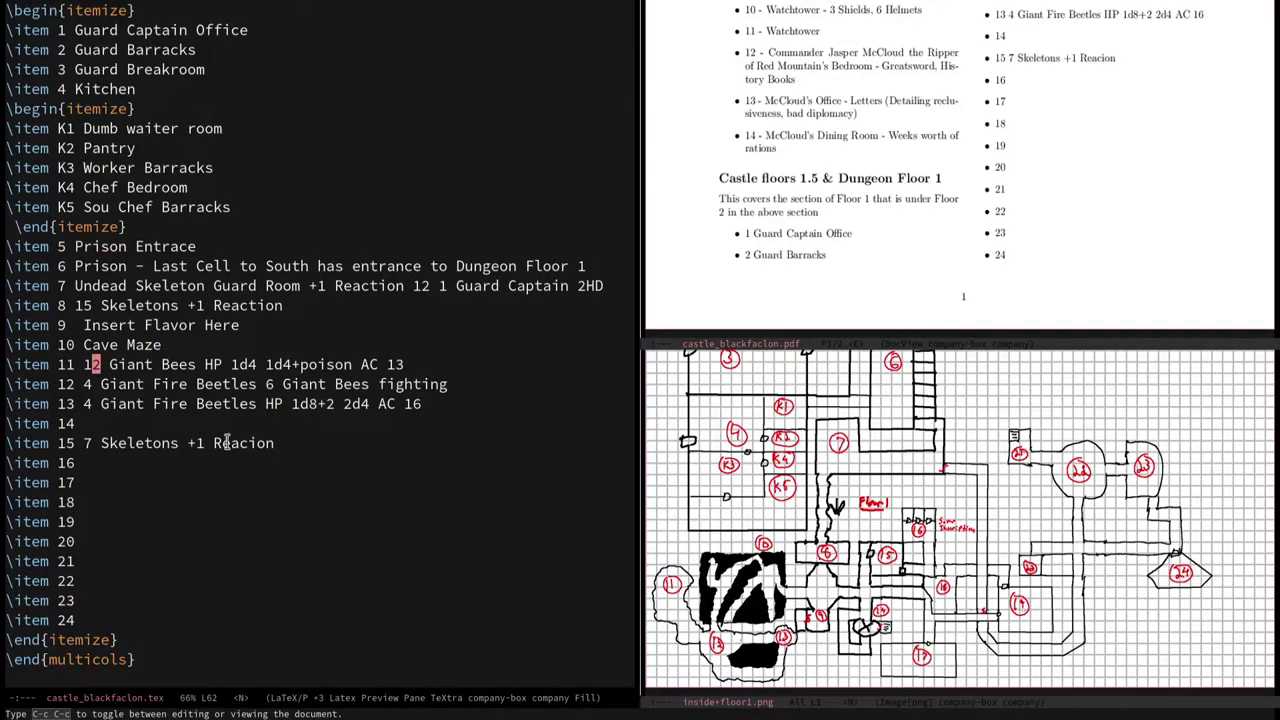
- Append "Treasure: Special" to the Giant Bees description in item 11
scroll(224, 442, "down", 1)
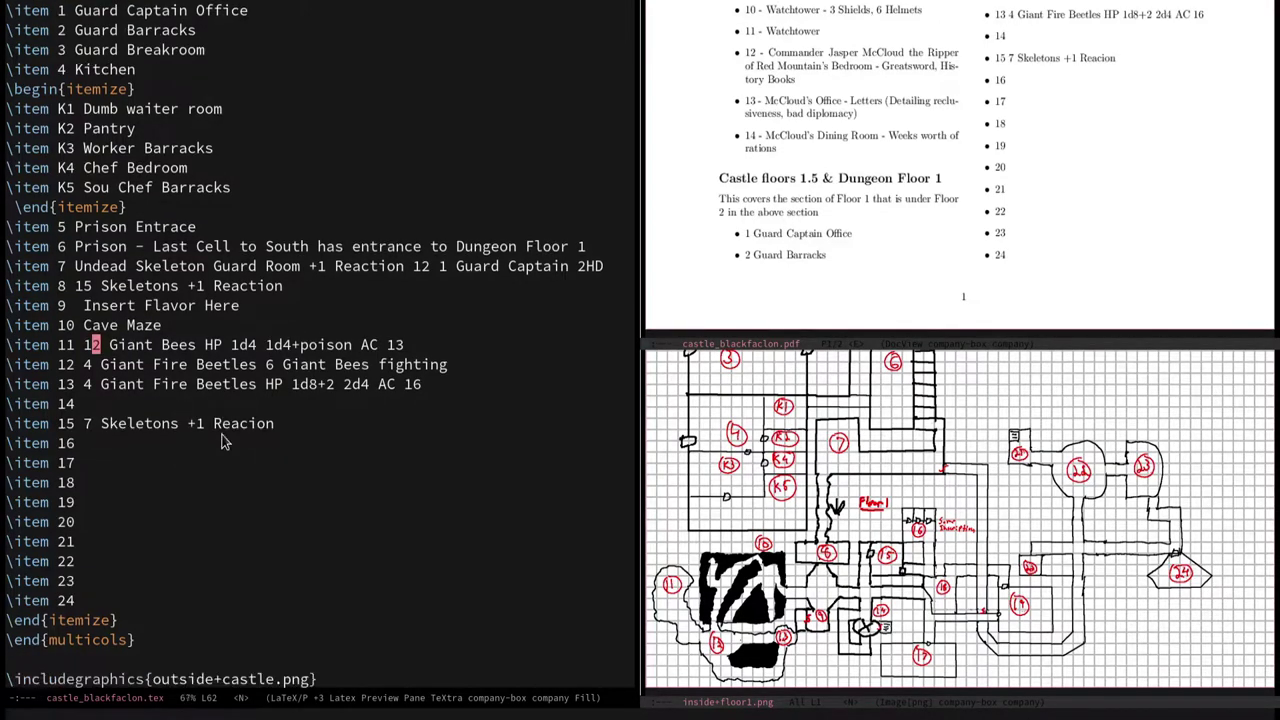
key("j")
key("j")
key("shift+a")
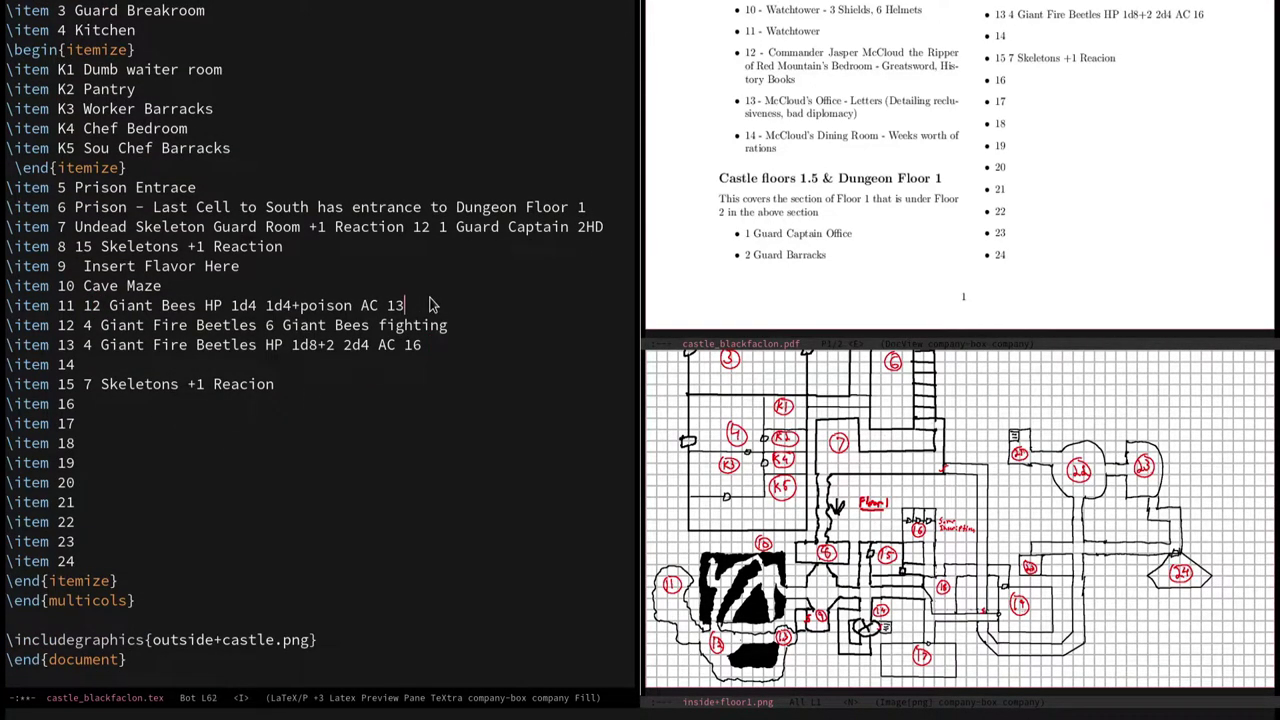
key("Escape")
key("shift+a")
type("Treasure: Special")
key("Escape")
- Append "Treasure: none" to the Giant Fire Beetles description in item 13
key("j")
key("j")
key("shift+a")
type("TR")
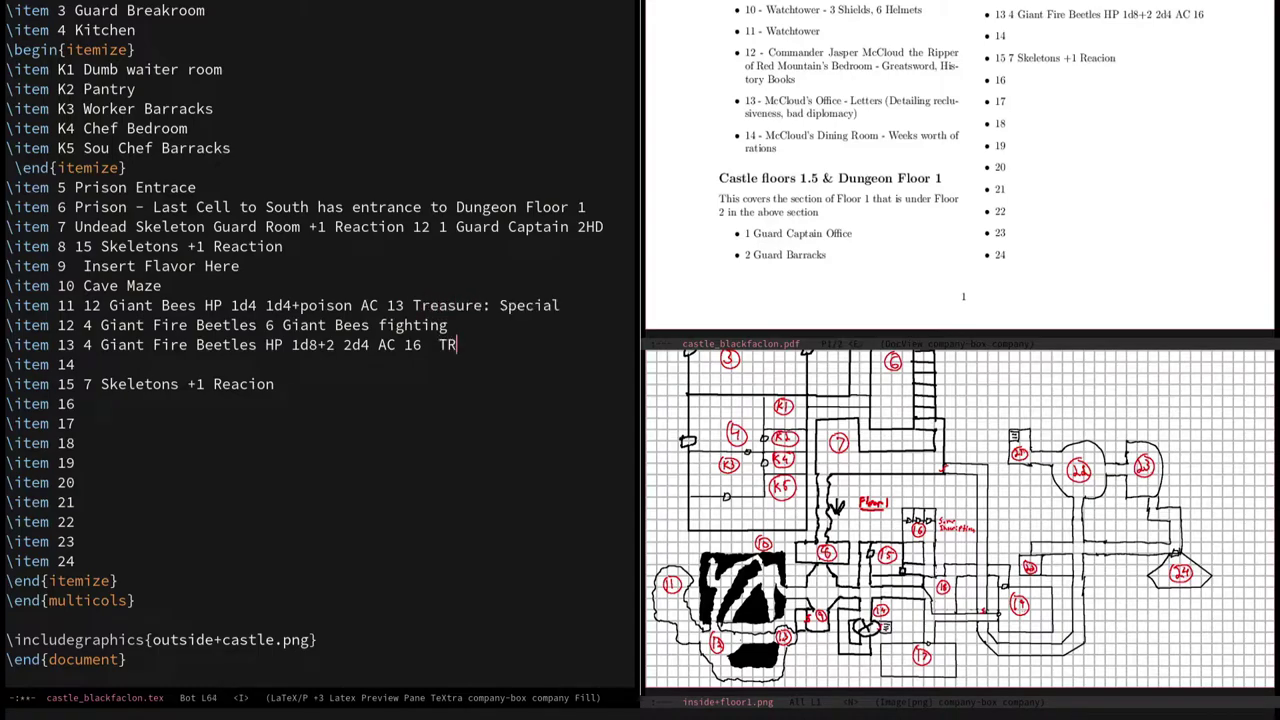
key("BackSpace")
key("BackSpace")
key("BackSpace")
type("Treasu")
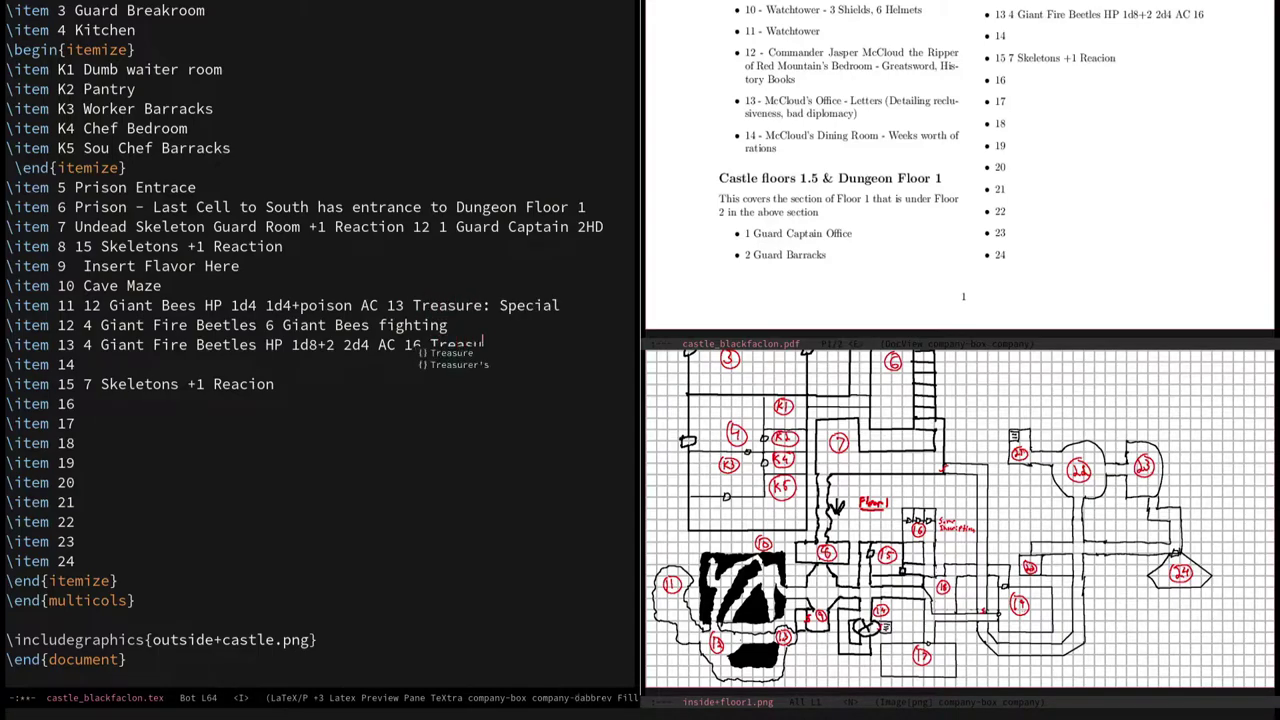
type("re: none")
key("Escape")
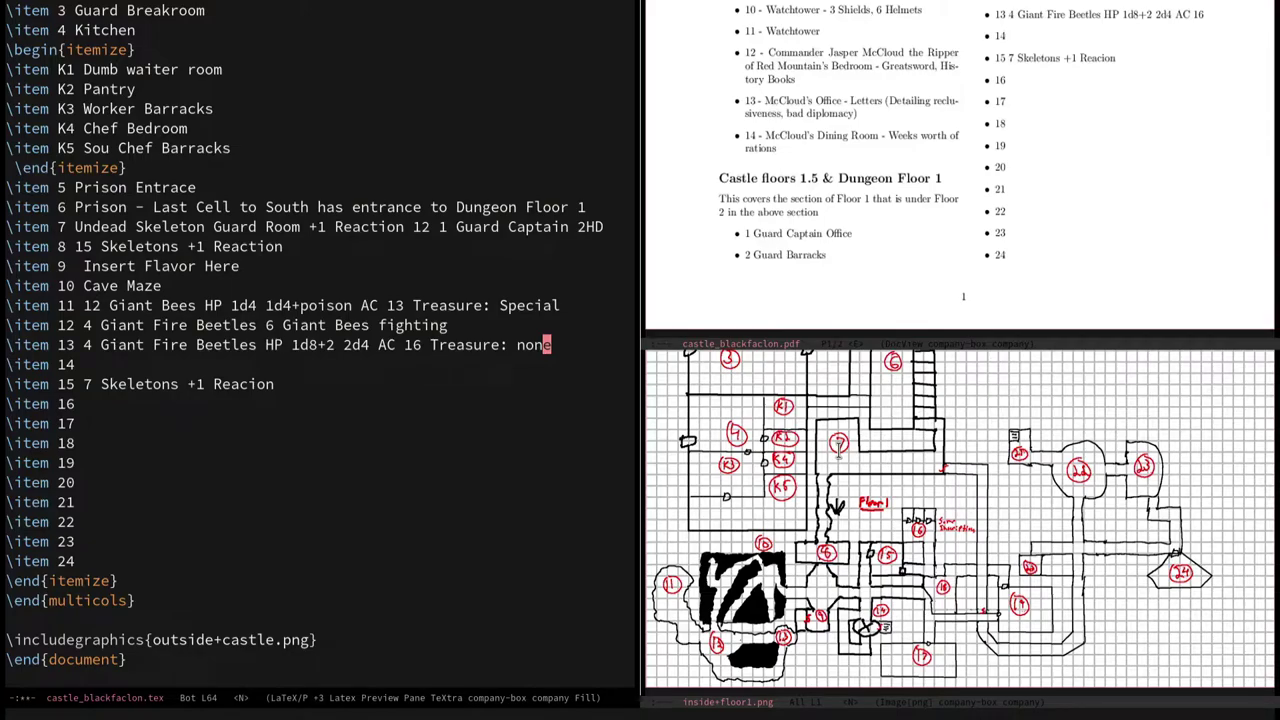
- Append "All wearing chainmail + spears players will notice this if they found other weapon caches" to item 7 and save the file
scroll(334, 423, "up", 3)
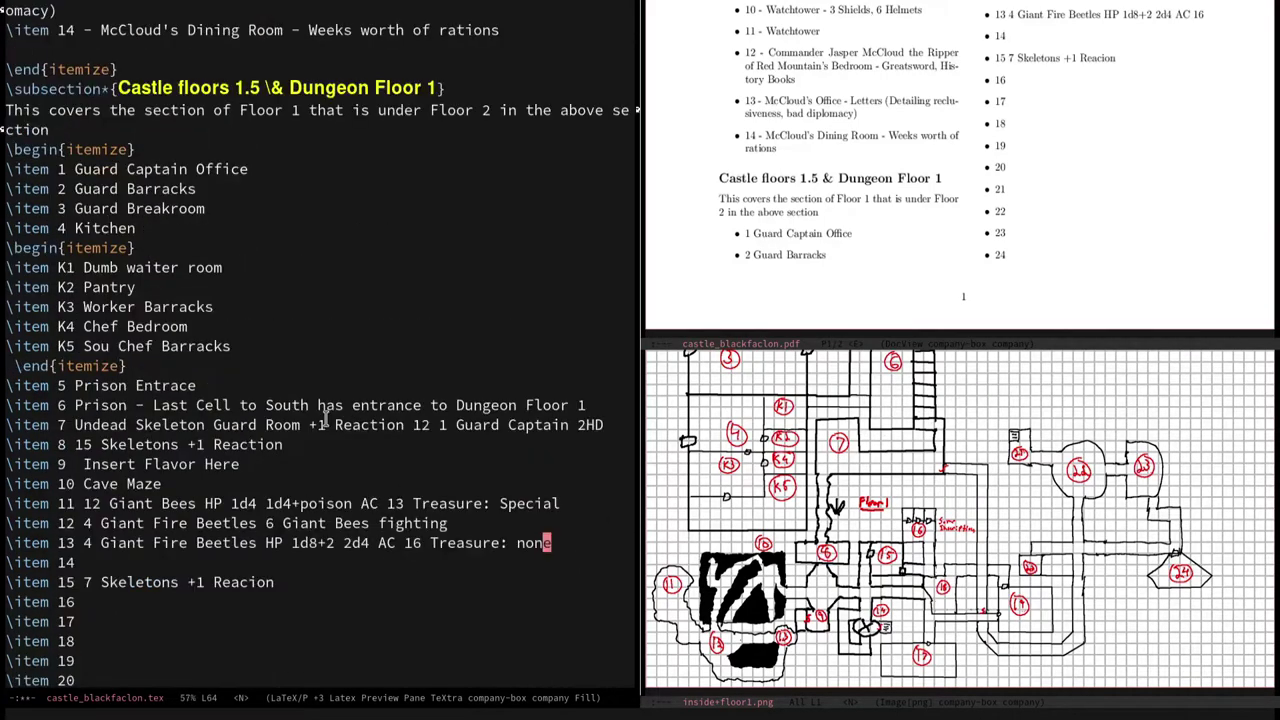
scroll(336, 341, "down", 1)
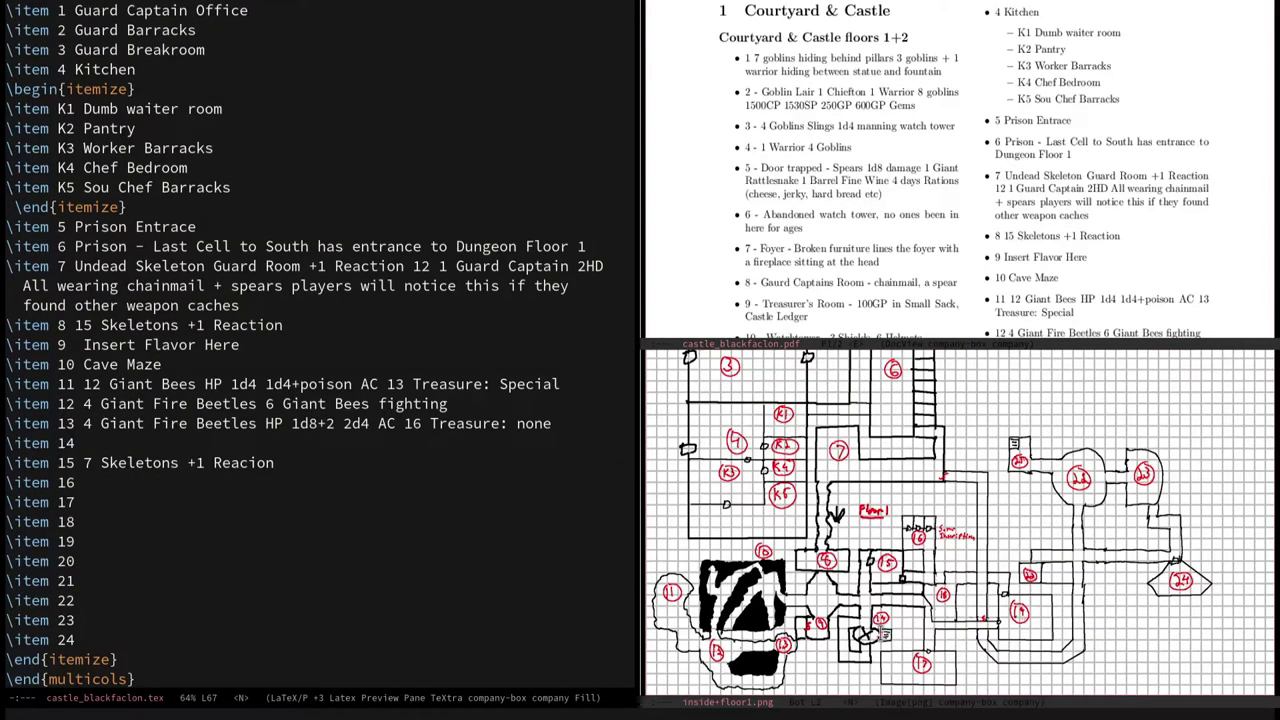
- Describe item 14 as "Carousal" and item 16 as "3 Doors, inscription on wall ``Cleaniless steers us to the true path''"
key("End")
type("Carousal")
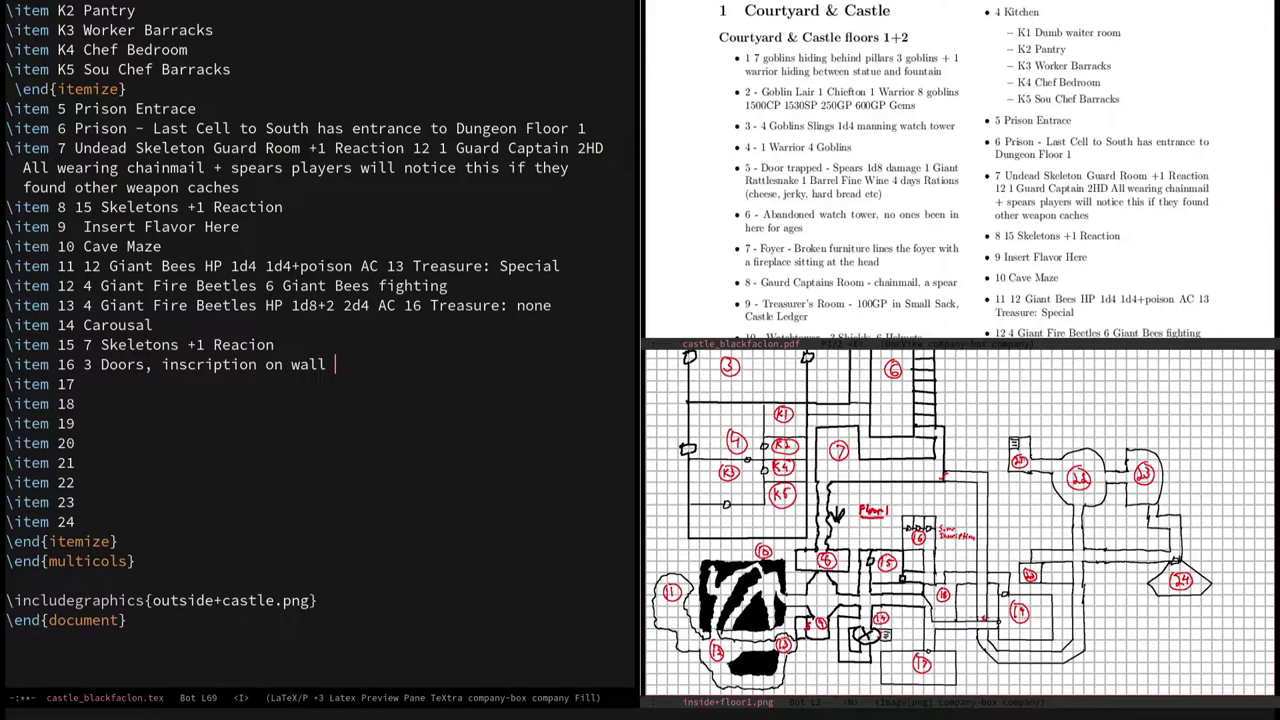
type("Cleaniless steers us to")
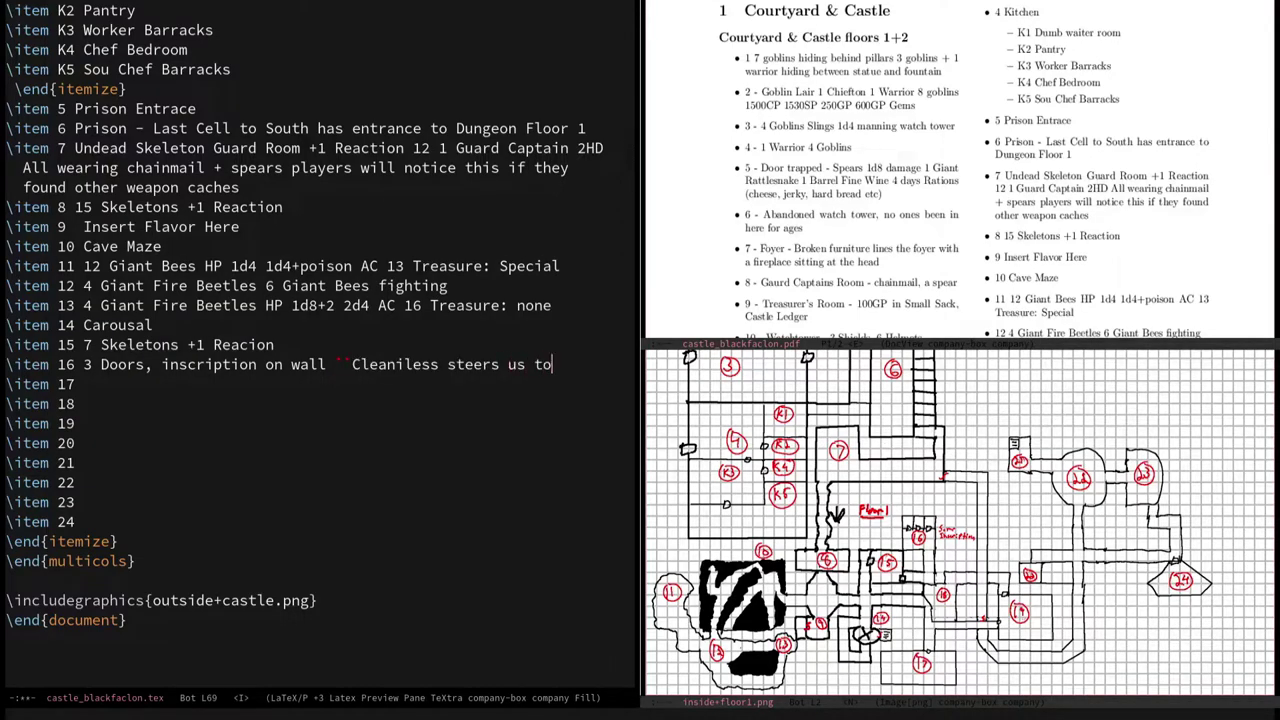
type(" the true path'' Play")
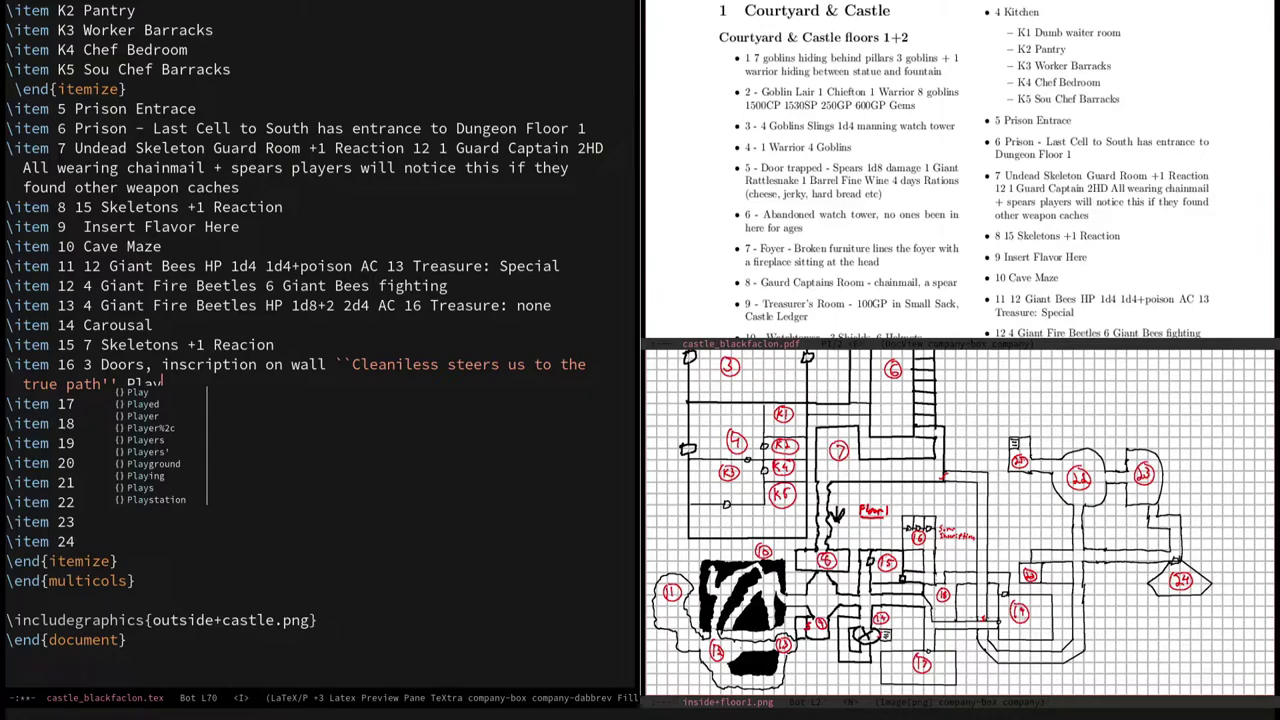
- Remove the stray word after the quoted inscription in item 16 and continue with "Water reveals door with Treasure"
key("BackSpace")
key("BackSpace")
key("BackSpace")
key("BackSpace")
type("Water reveals door with Treasure")
key("Escape")
key("a")
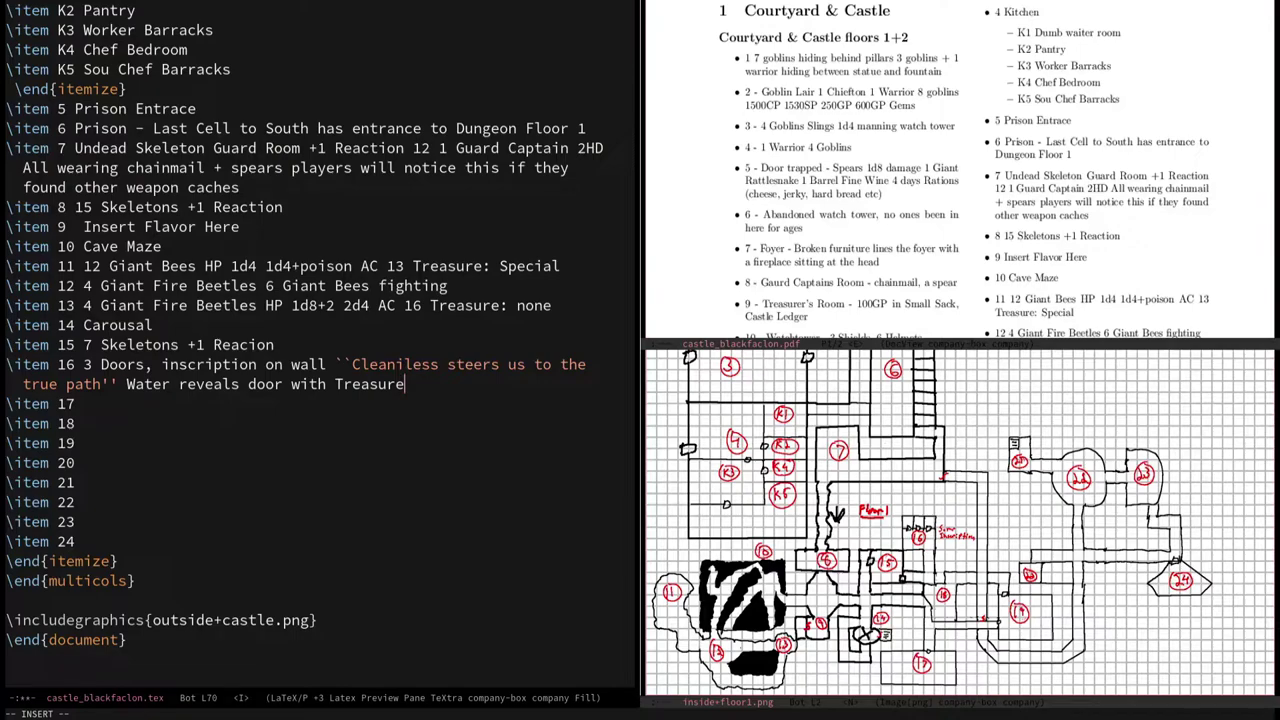
- Add a nested itemize environment with one empty item beneath the item 16 description
key("alt+Return")
key("BackSpace")
key("BackSpace")
key("BackSpace")
key("BackSpace")
key("BackSpace")
key("BackSpace")
type("\begin{itemize}")
key("Return")
key("alt+Return")
key("Escape")
key("k")
key("d")
key("d")
key("o")
key("ctrl+c")
key("bracketright")
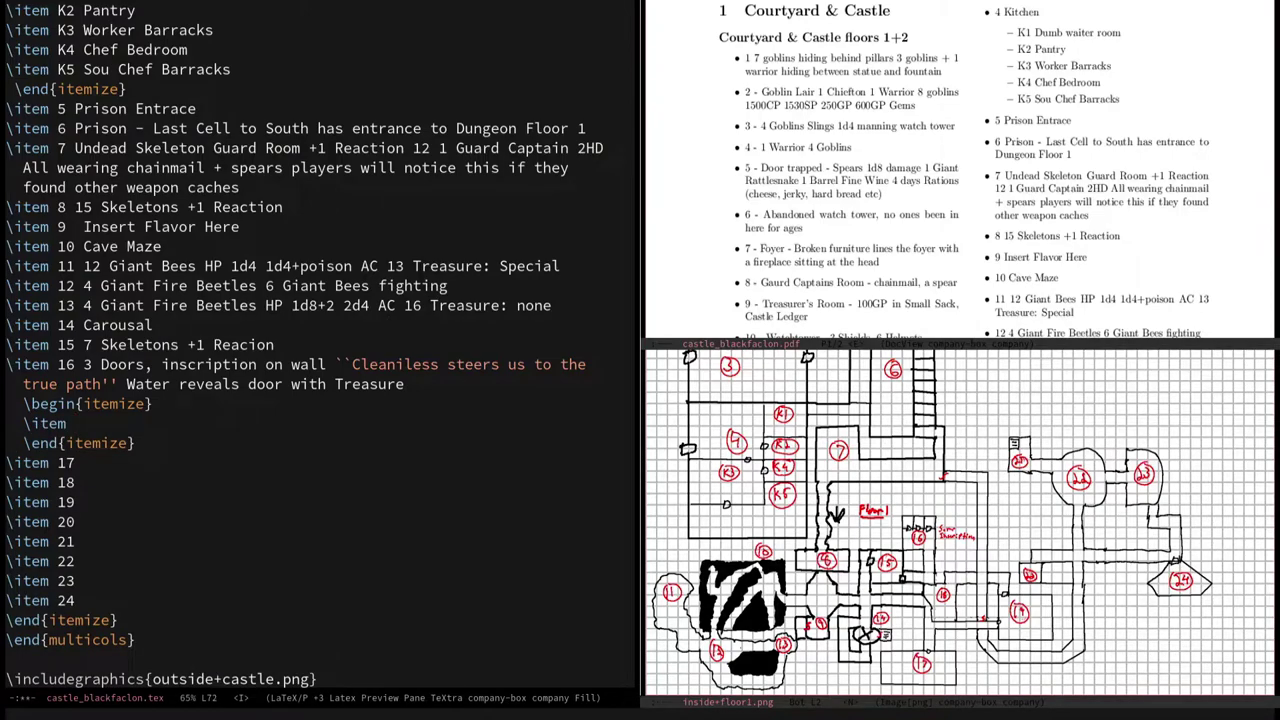
- Enter "2,000 Gold" as the treasure in the nested list of item 16
type("2,000 Gold")
key("Escape")
scroll(279, 430, "up", 1)
scroll(277, 427, "down", 1)
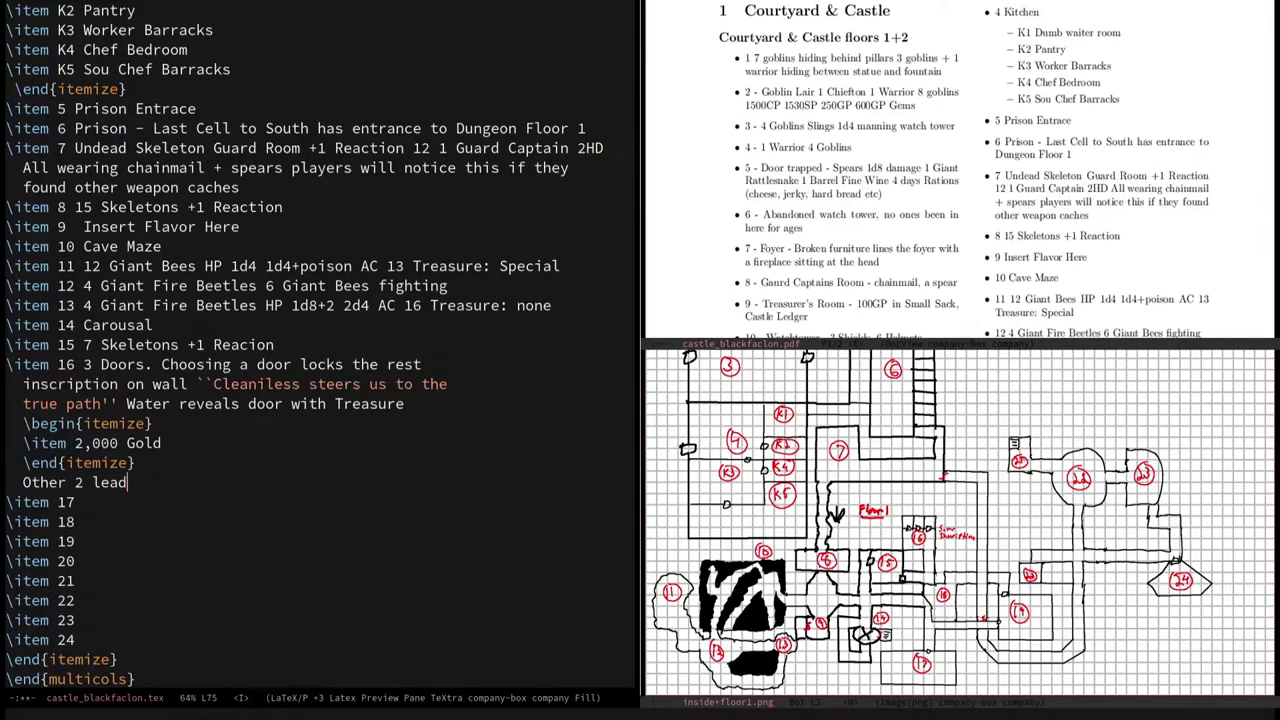
- Delete the unfinished text "Other 2 lead" below the nested list of item 16
key("BackSpace")
key("BackSpace")
key("BackSpace")
key("BackSpace")
key("BackSpace")
key("BackSpace")
key("BackSpace")
key("BackSpace")
key("BackSpace")
key("BackSpace")
key("BackSpace")
key("BackSpace")
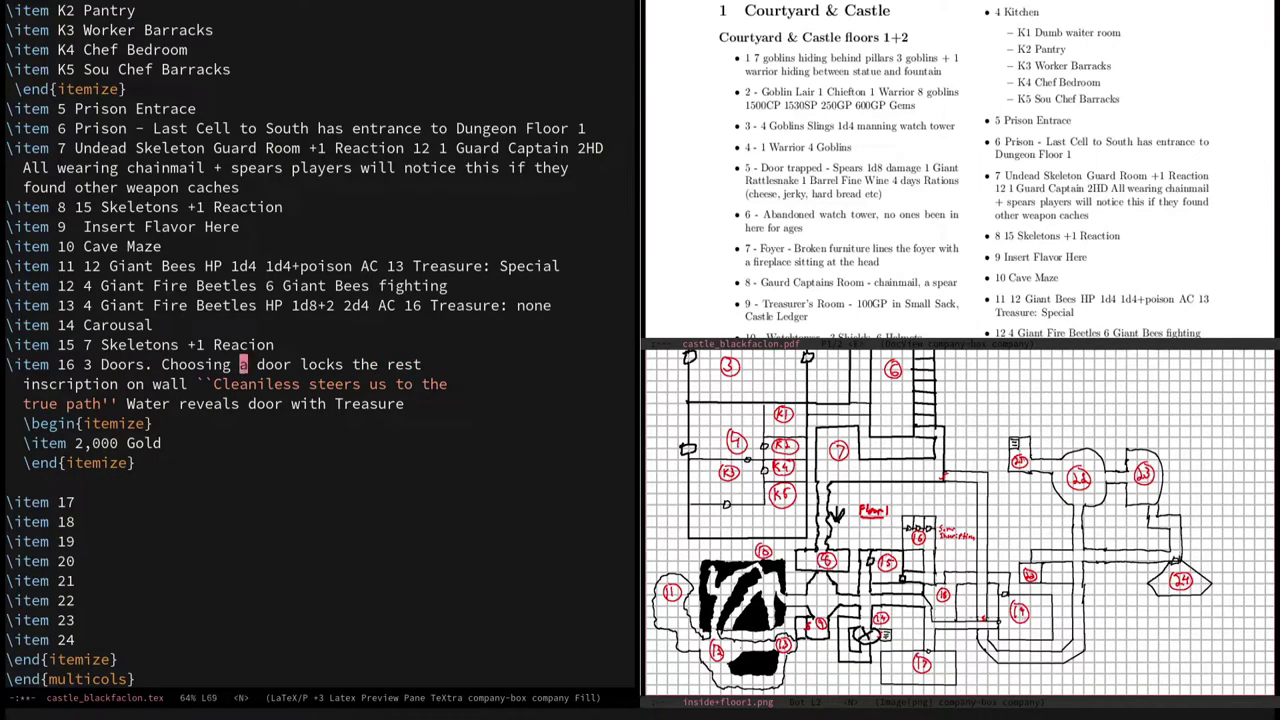
- Insert "Left is treasure. Middle is Monster. Right is Alarm." after "3 Doors." in item 16 and put the following sentence on a new line
key("b")
key("b")
type("wiLeft is treasure. Middle is Monster. Right is")
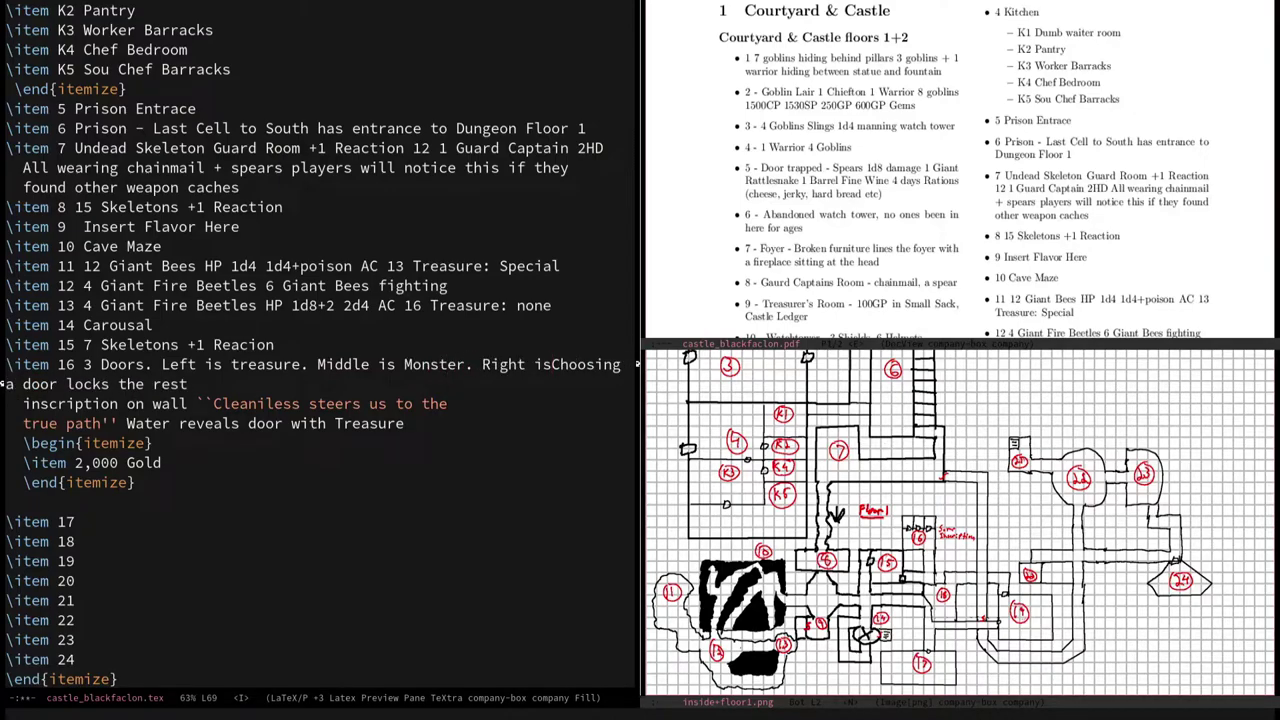
type(" Alarm.")
key("Return")
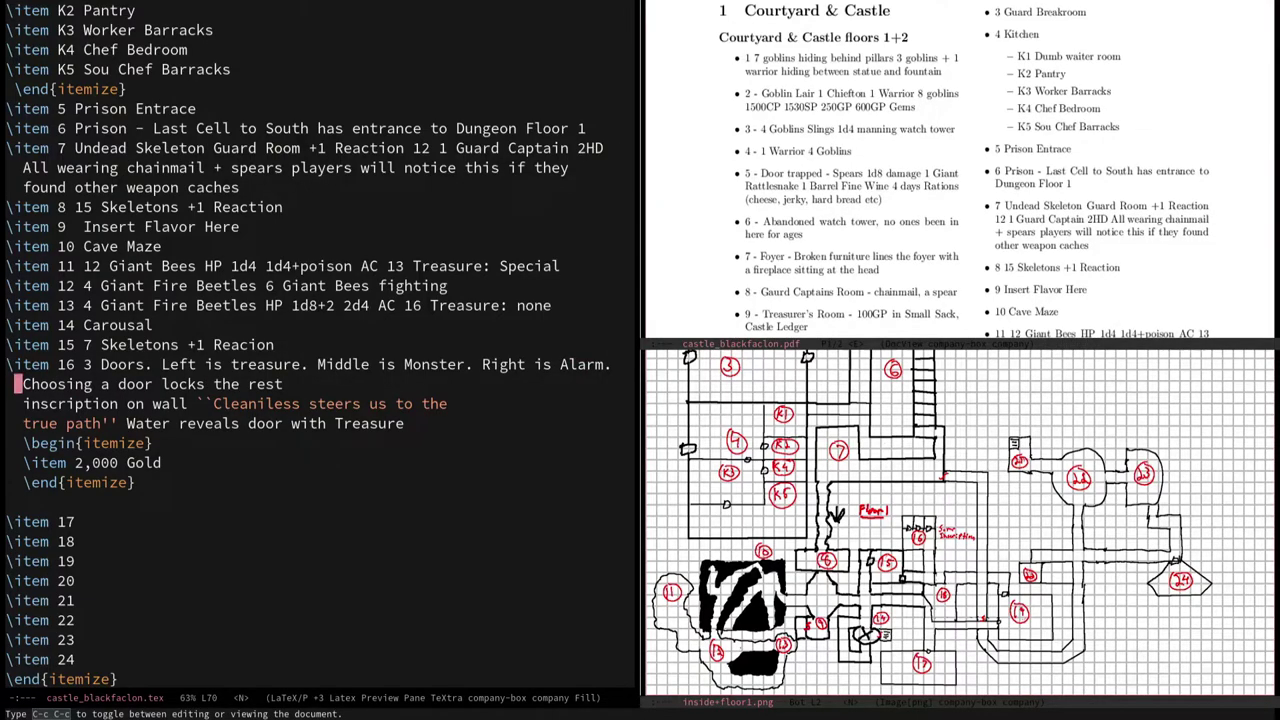
- In item 16, replace the middle door's "Monster" with "a Wight HD 3 AC 15 Energy Drain (1 Level)"
key("j")
key("k")
key("j")
key("j")
key("j")
key("j")
key("j")
key("j")
key("j")
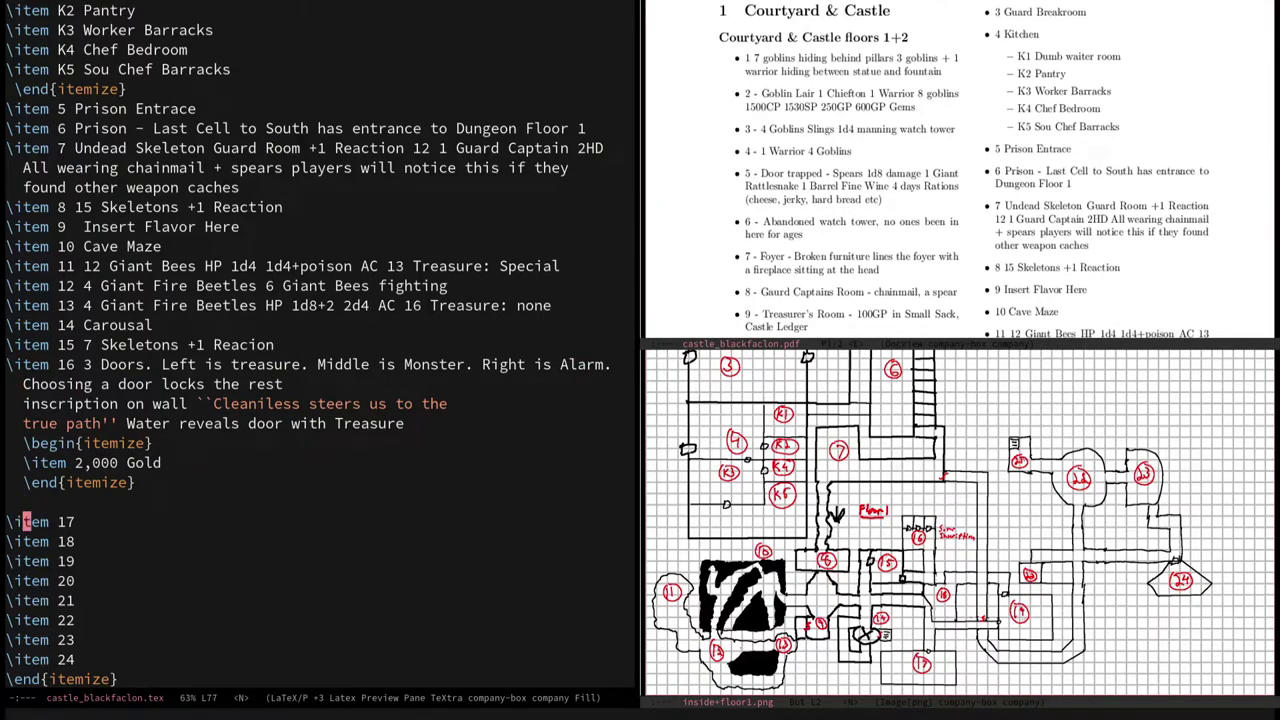
key("k")
key("k")
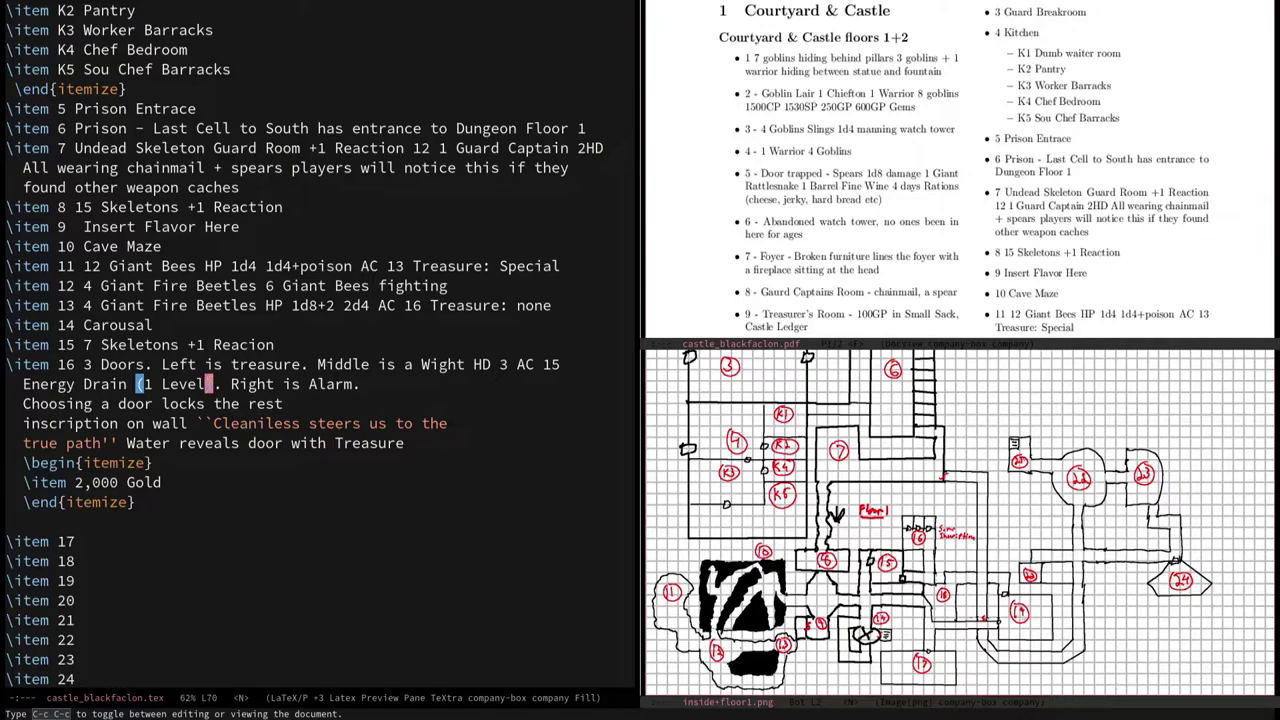
- Describe item 17 as "Empty Instert Flavor Here" and item 18 as "Orc Murder Hole"
key("ctrl+d")
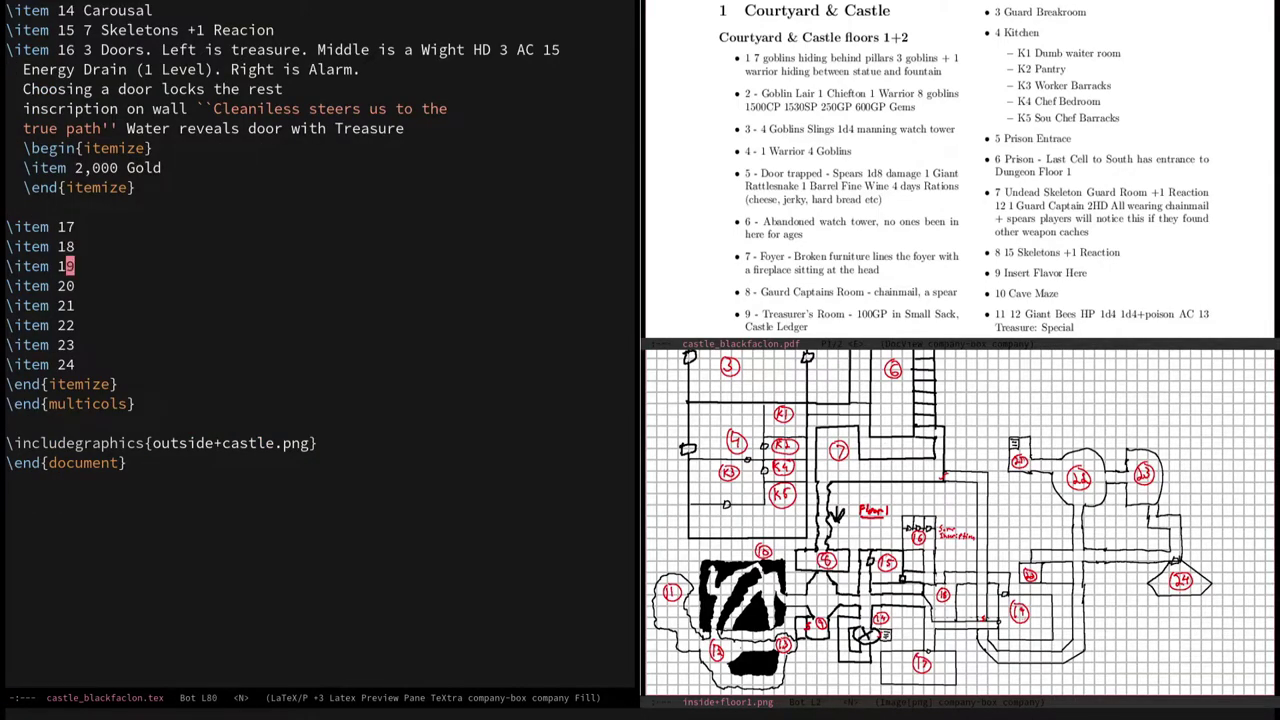
type("kka Empty Instert Flavor Here")
key("Down")
type("Orc Murder Hole")
key("Escape")
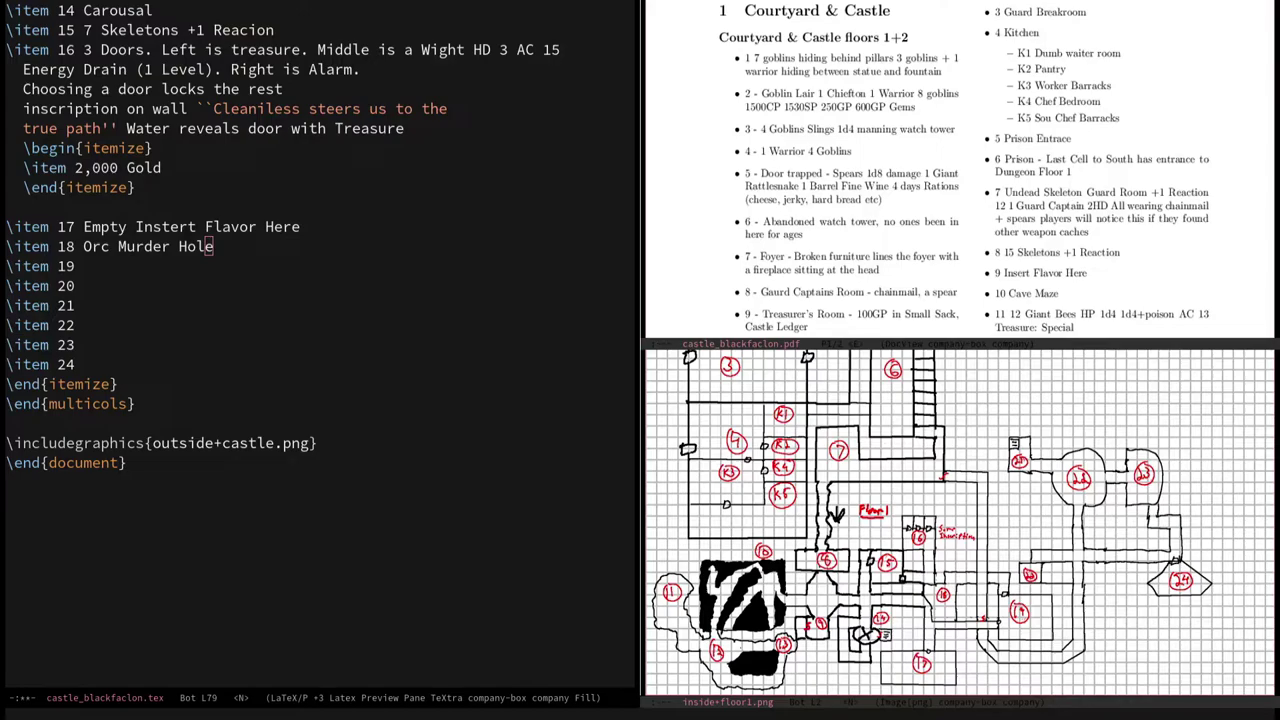
- Describe item 19 as "Orc Lair. 30 Orcs 2 Chieftons"
left_click(110, 270)
type("a Orc Lair. 32 Orcs")
key("Escape")
key("h")
key("h")
key("h")
key("h")
key("h")
type("r0A 2 Chieftons")
key("Escape")
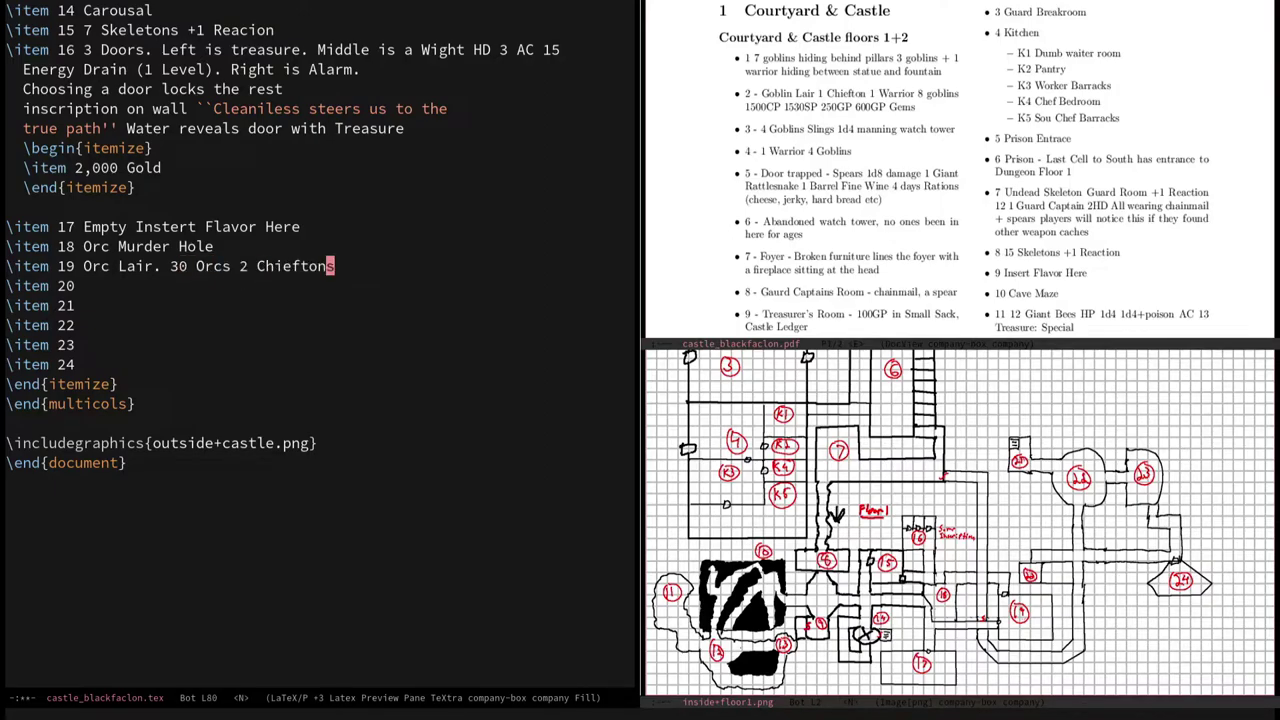
- Change the occupants of the Orc Lair in item 19 to "31 Orcs 1 Orc King"
key("h")
key("h")
key("b")
key("b")
key("b")
key("b")
key("shift+c")
type("31 ORcs")
key("BackSpace")
key("BackSpace")
key("BackSpace")
key("BackSpace")
type("rcs 1 Orc King ")
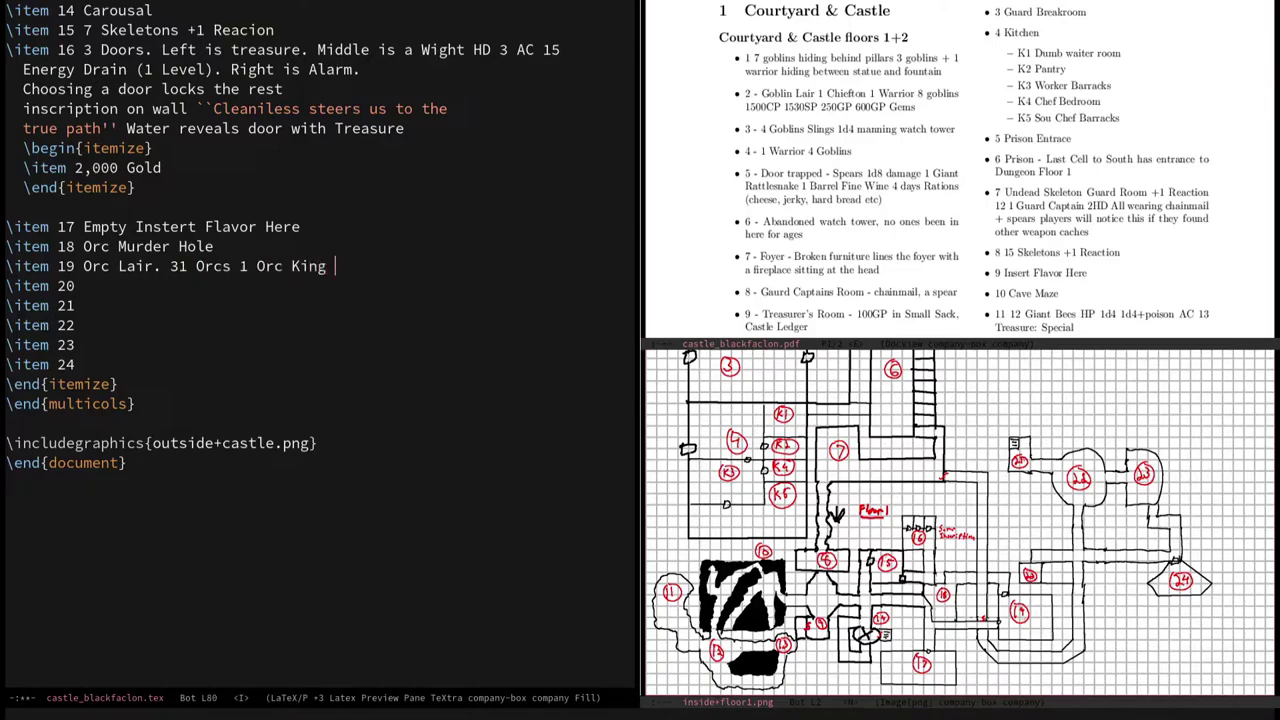
- In item 19, give the Orc King "6HD AC 16" and the Orcs "1HD"
type("6HD")
key("Escape")
key("b")
key("b")
key("b")
key("b")
type("i1HD")
key("Escape")
key("shift+a")
type("AC 16")
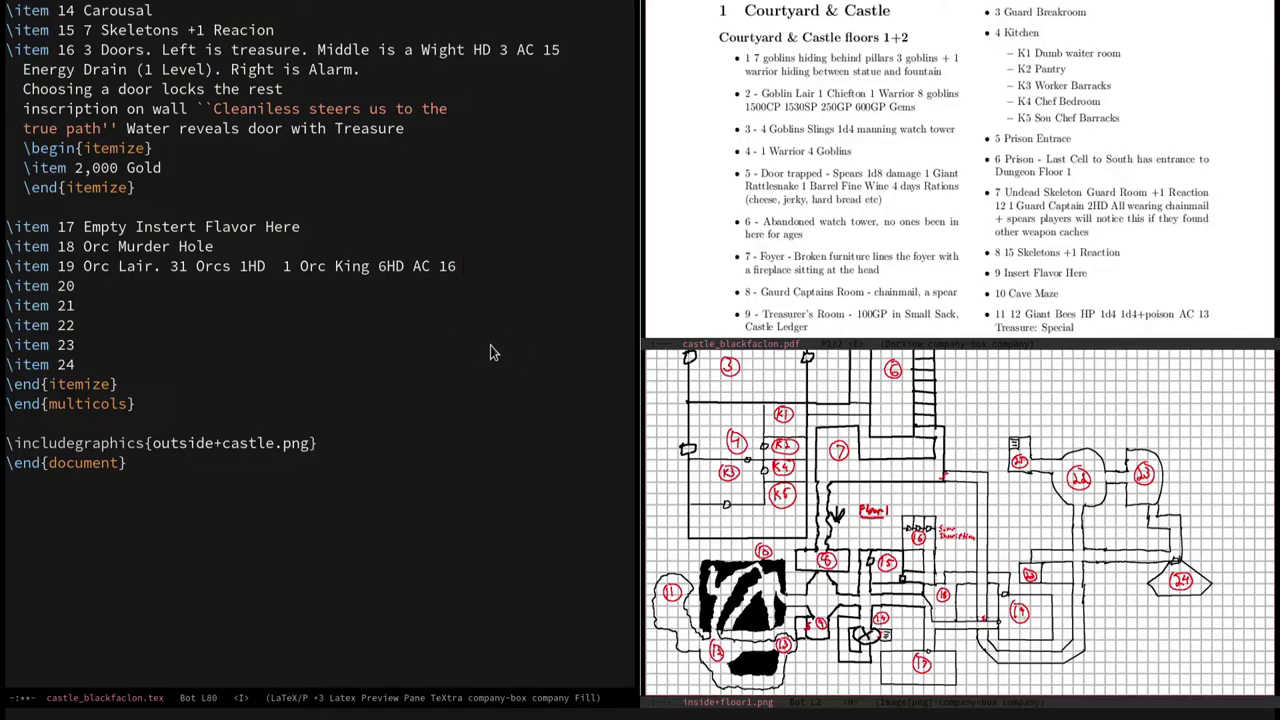
- In item 19, add "1d8+2" damage for the Orc King and "AC 14 1d6" for the Orcs
type("1d8+2")
key("Escape")
key("b")
key("b")
key("b")
key("b")
key("b")
key("b")
key("b")
key("b")
type("hiAC 14 1d6")
key("Escape")
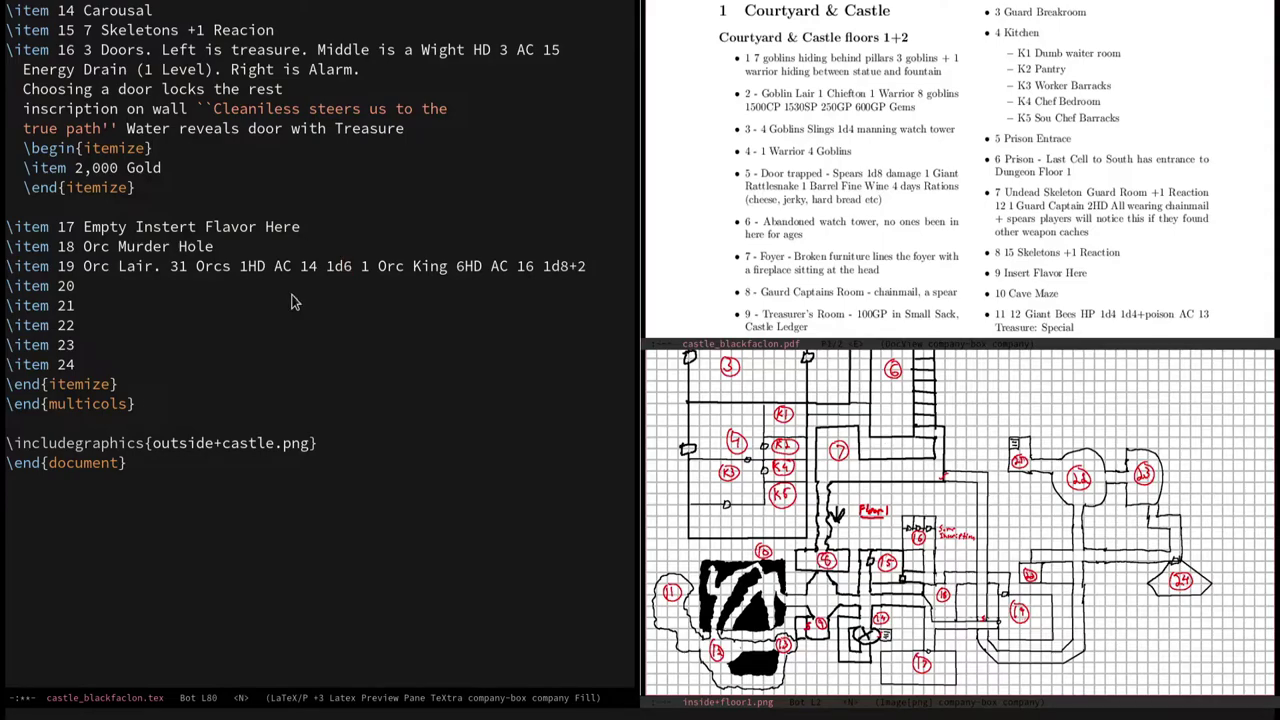
- Insert "3 Warriors 2HD" before the Orc King in item 19 and set the number of Orcs to 28
type("wi3 Warriors")
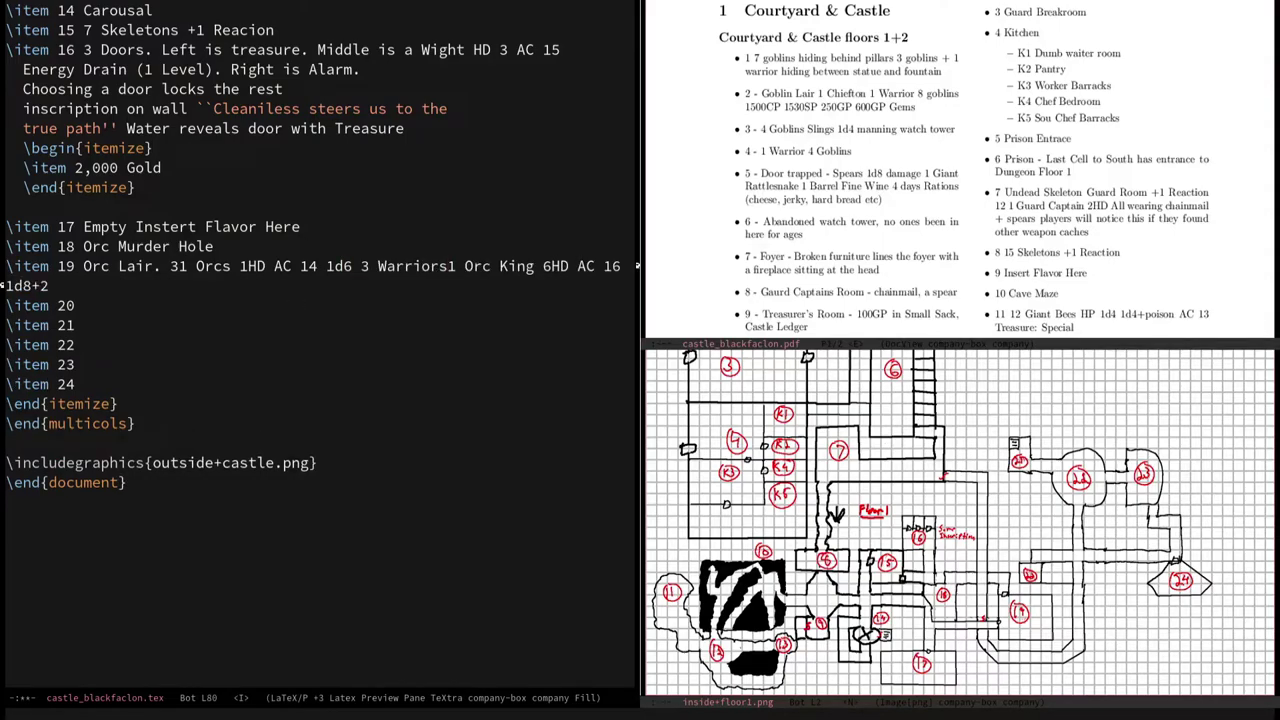
type(" 2HD")
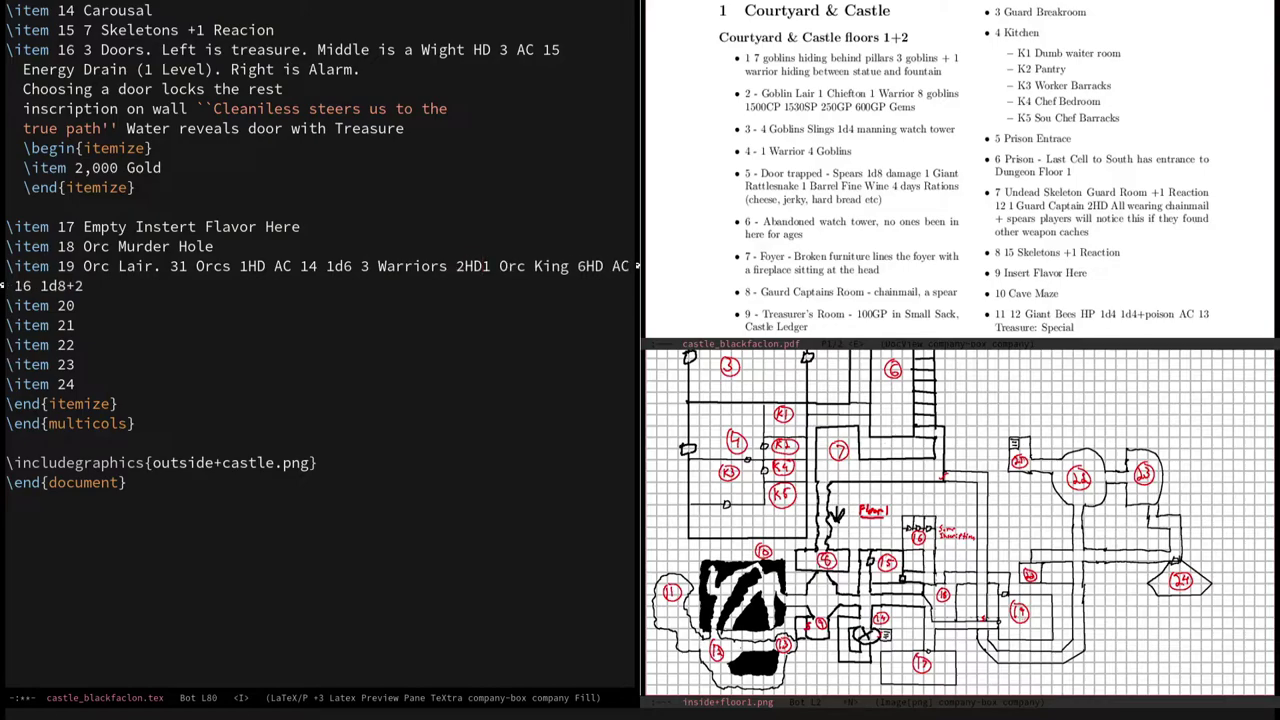
key("Escape")
key("shift+f")
key("shift+o")
key("h")
key("h")
key("a")
key("BackSpace")
key("BackSpace")
type("28")
key("Escape")
- Append ". 6 Orcs 1 Warrior leading them" to the Orc Murder Hole description in item 18
key("l")
key("l")
key("l")
key("l")
key("l")
key("l")
key("l")
key("l")
key("j")
key("k")
key("k")
type("A.")
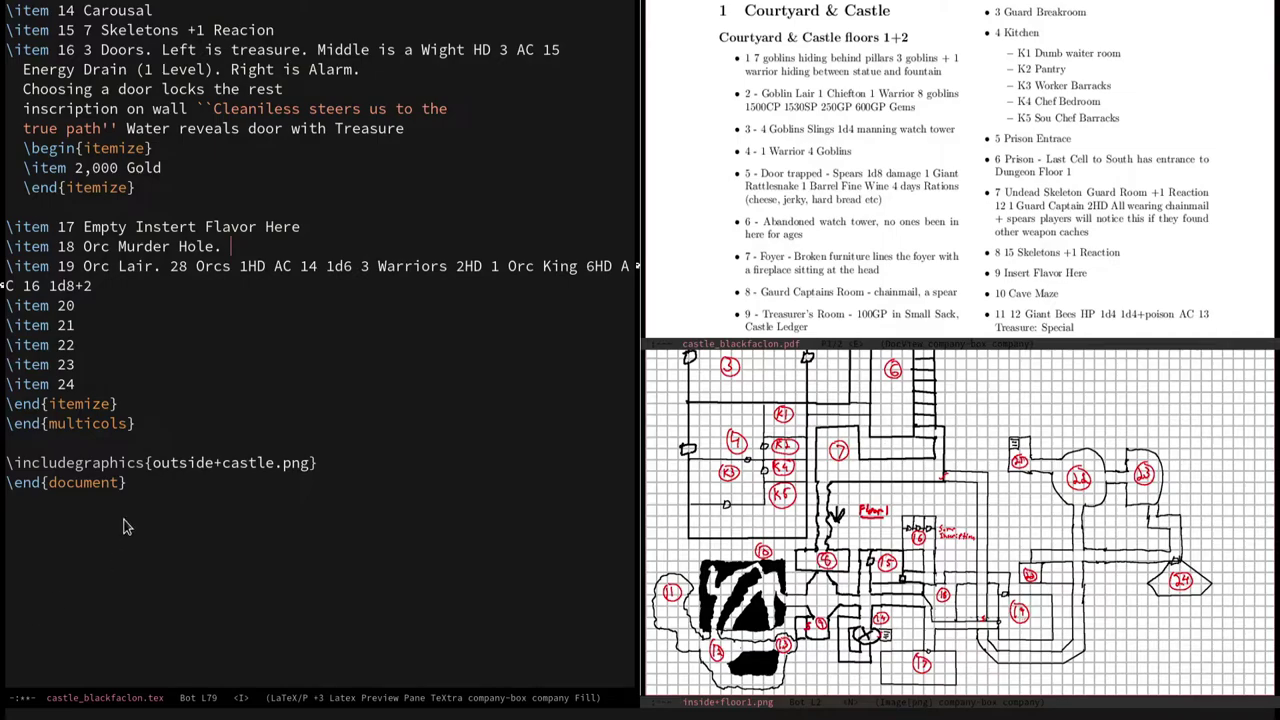
type("6 Orcs 1 Warrior leading them")
key("Escape")
- Set the Orc Lair in item 19 to 22 Orcs and 2 Warriors
key("j")
key("b")
key("b")
key("b")
key("b")
key("b")
key("b")
key("b")
key("b")
key("b")
key("l")
key("r")
key("2")
key("w")
key("w")
key("w")
key("w")
key("w")
key("w")
key("r")
key("2")
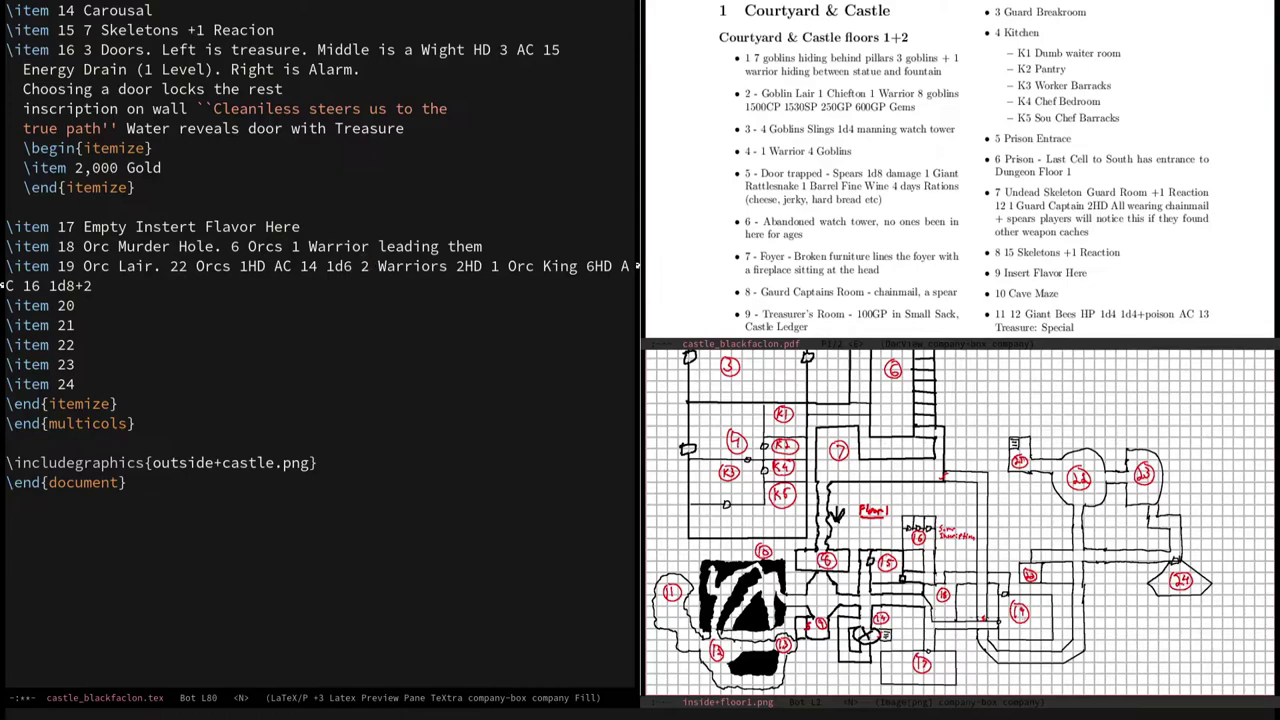
- Describe item 20 as "Trapped Treasure" and item 21 as "Stairs down"
type("ja E")
key("BackSpace")
type("Trapped Treasure")
key("Down")
type("Stairs down")
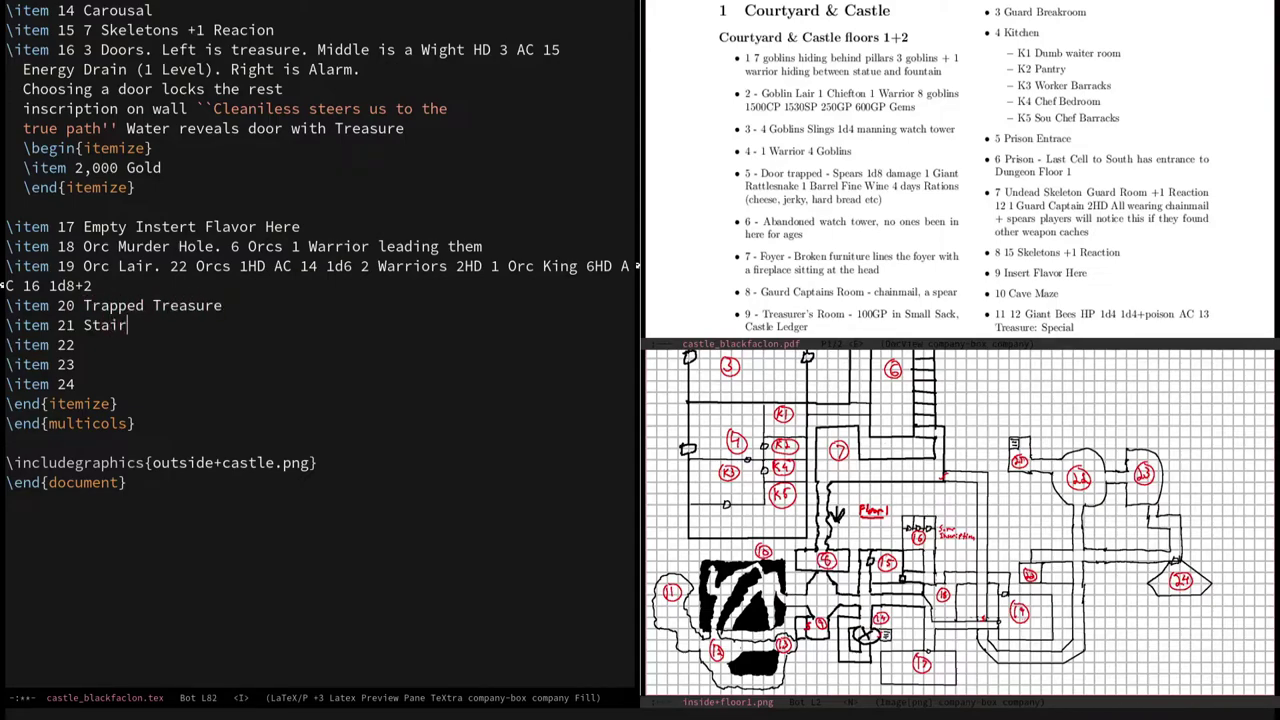
- Describe item 24 as "Empty Room" and return to item 22
key("Down")
key("Down")
key("Down")
type("Empty Room")
key("Escape")
key("k")
key("k")
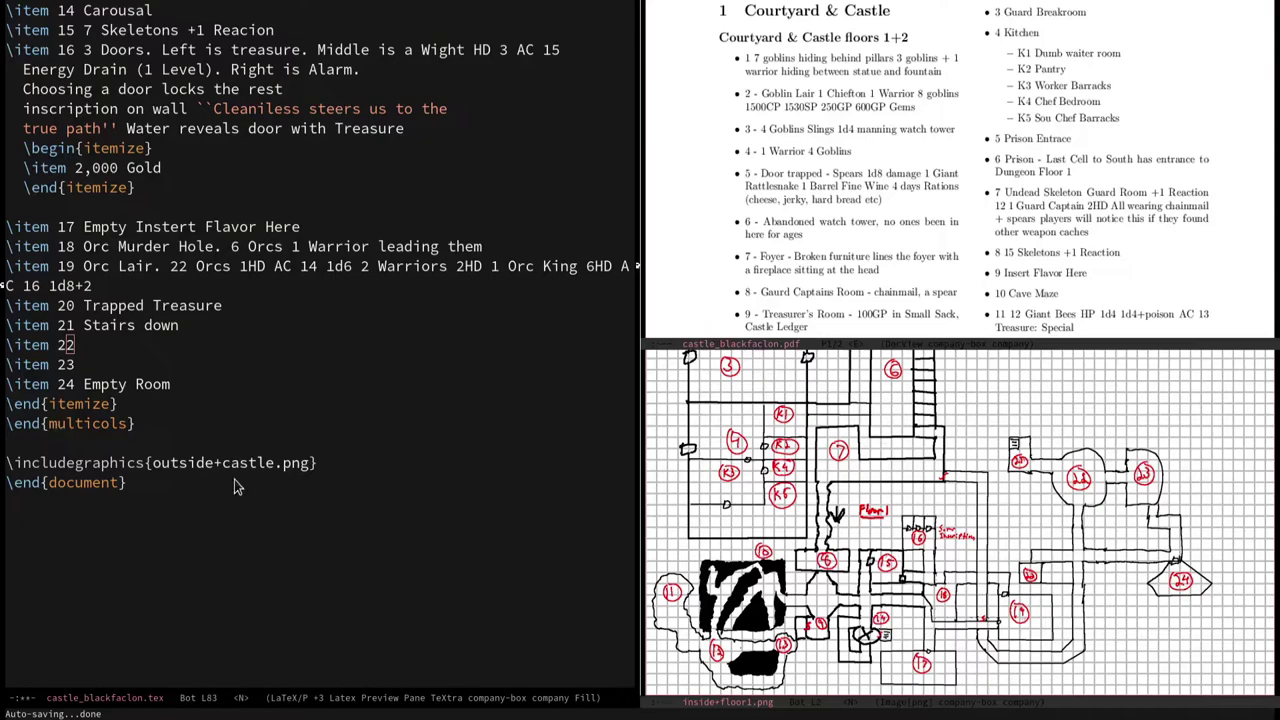
type("a Abr")
key("BackSpace")
type("or")
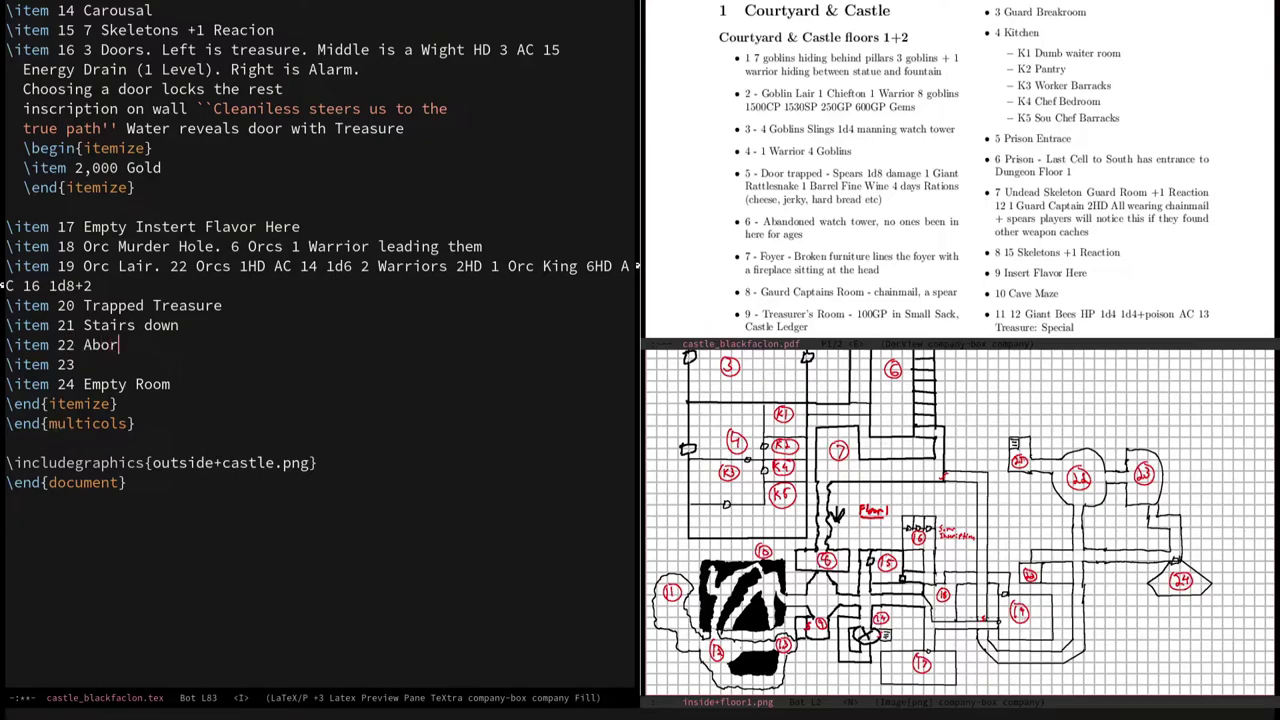
type("ium")
key("BackSpace")
key("BackSpace")
key("BackSpace")
key("BackSpace")
key("BackSpace")
key("BackSpace")
key("BackSpace")
- Describe item 22 as "Green House of 7 Yellow Mold"
type("Green House of Yellow Mold")
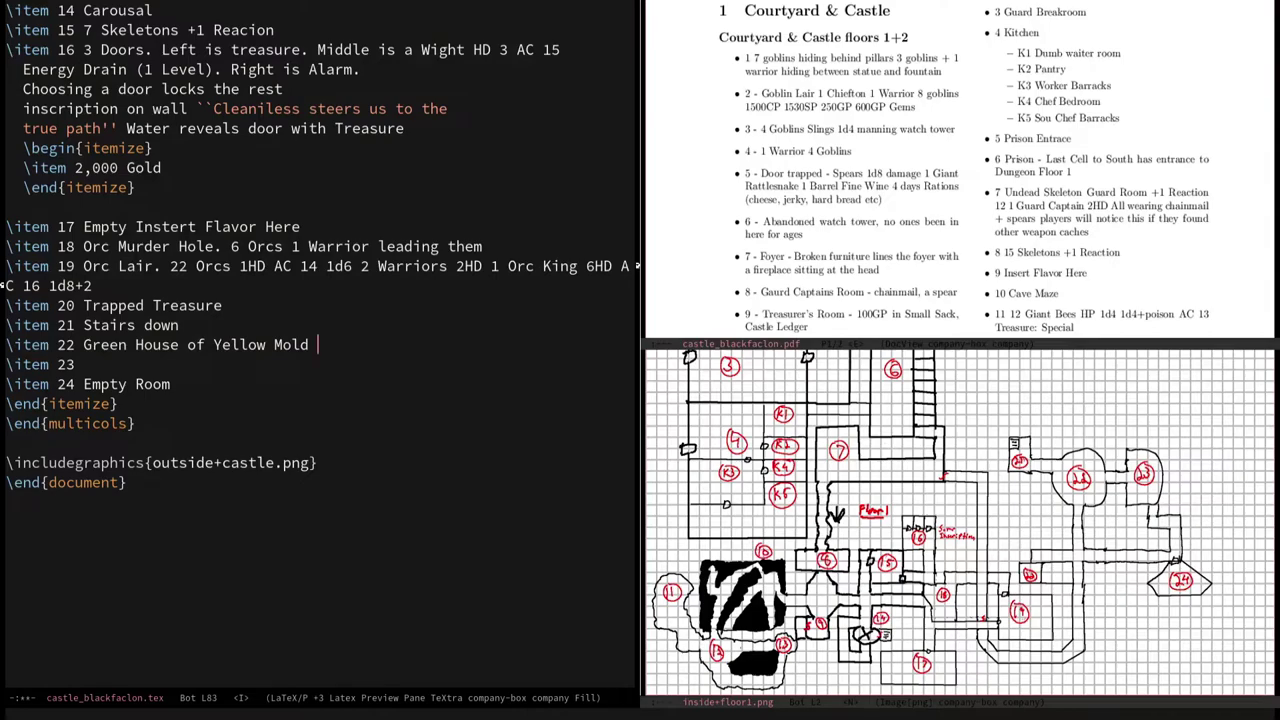
key("Escape")
key("b")
key("b")
type("i7")
key("Escape")
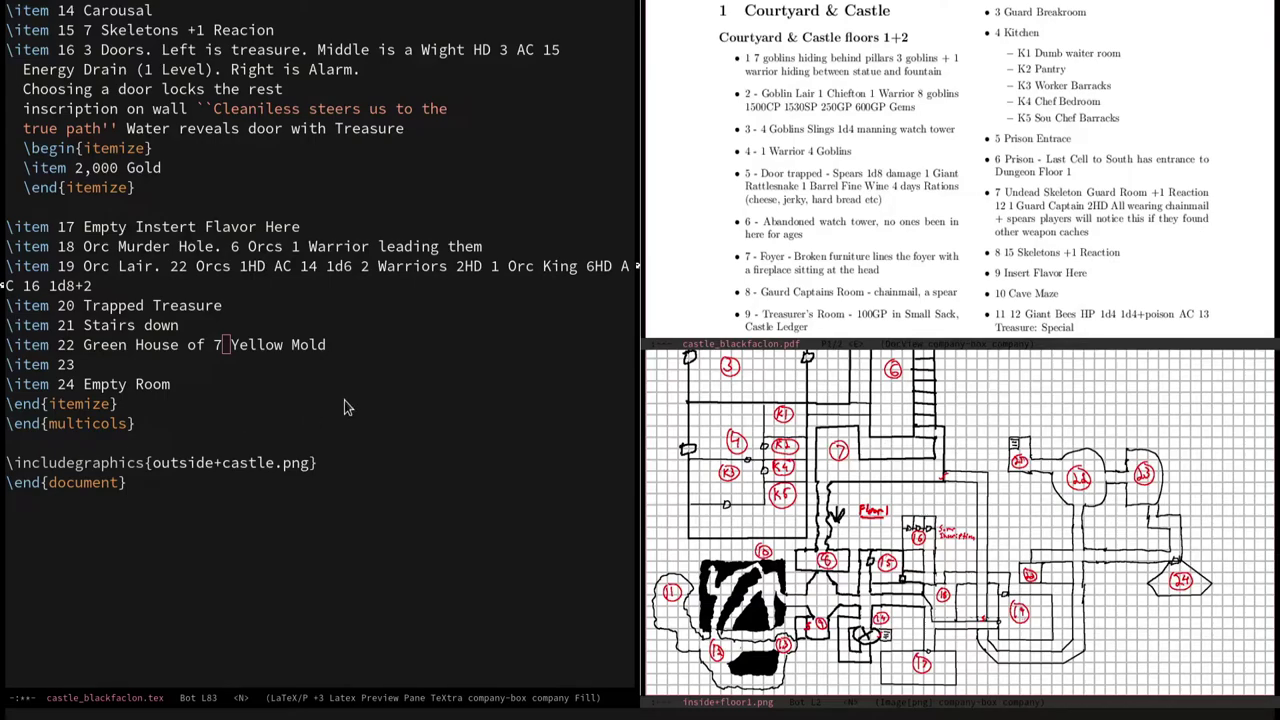
- Describe item 23 as "Ghoulish Gardener (zombie) 3HD 1d8+1 Dressed like a gardener"
scroll(270, 356, "down", 1)
scroll(1052, 532, "up", 3)
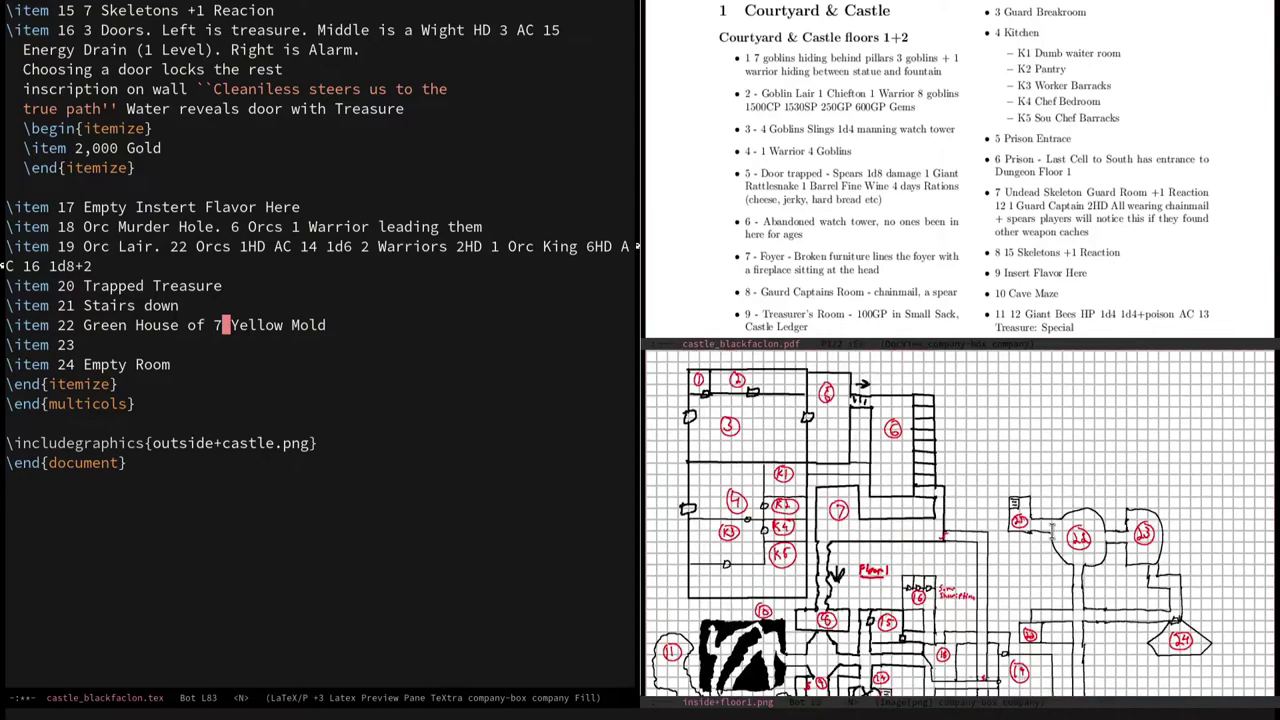
scroll(1052, 528, "down", 1)
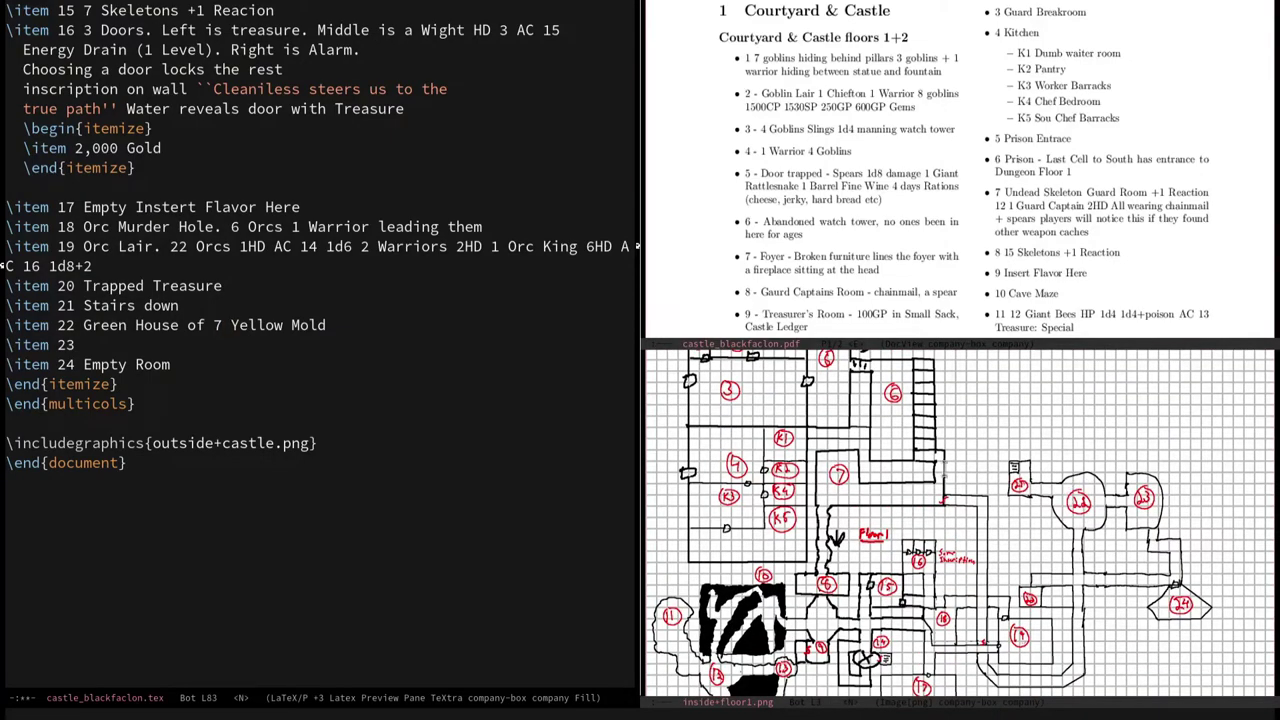
left_click(138, 348)
type("Ghoulish Gardener")
key("Escape")
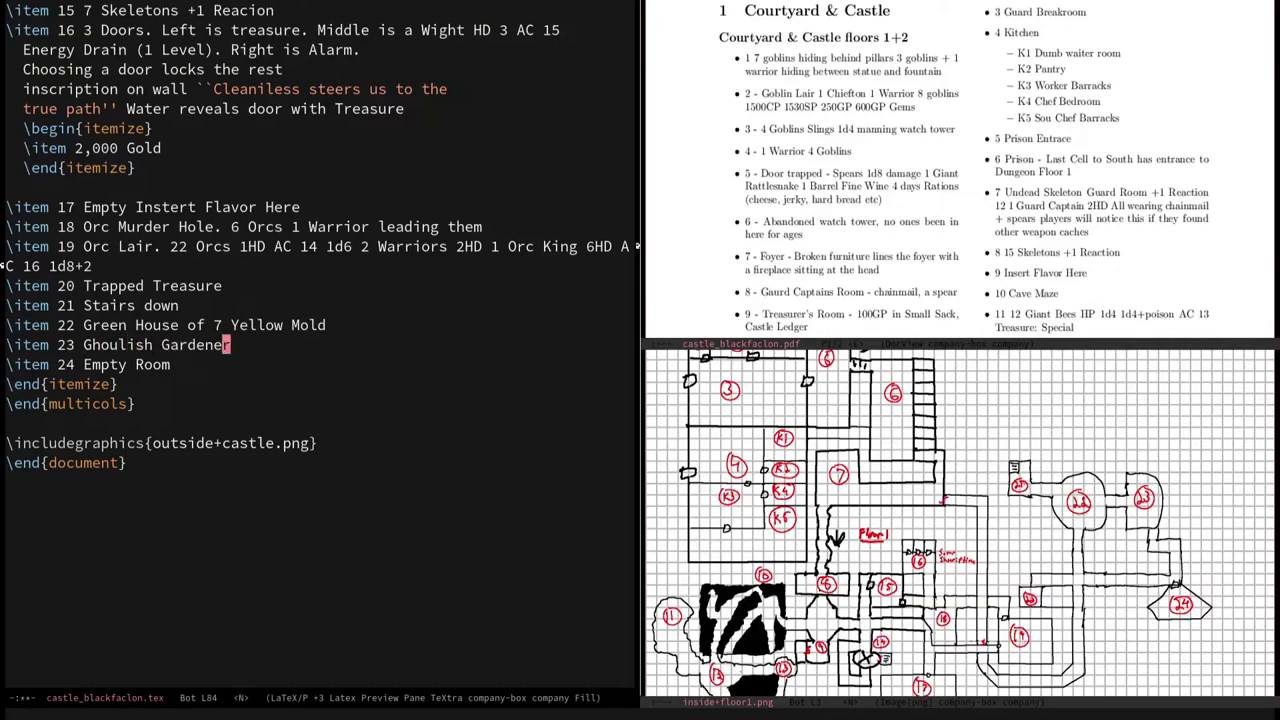
type("ardener (zombie)")
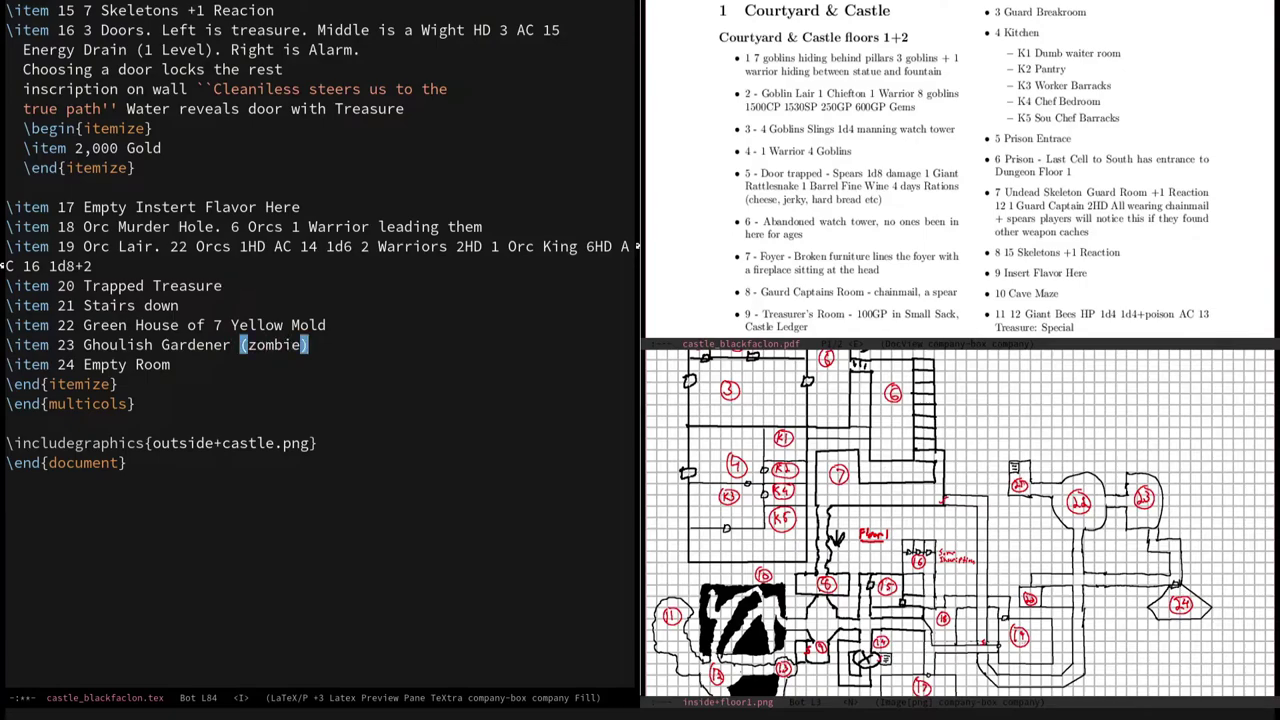
type(" 3HD 1d8+1 Dressed like a gardener")
key("Escape")
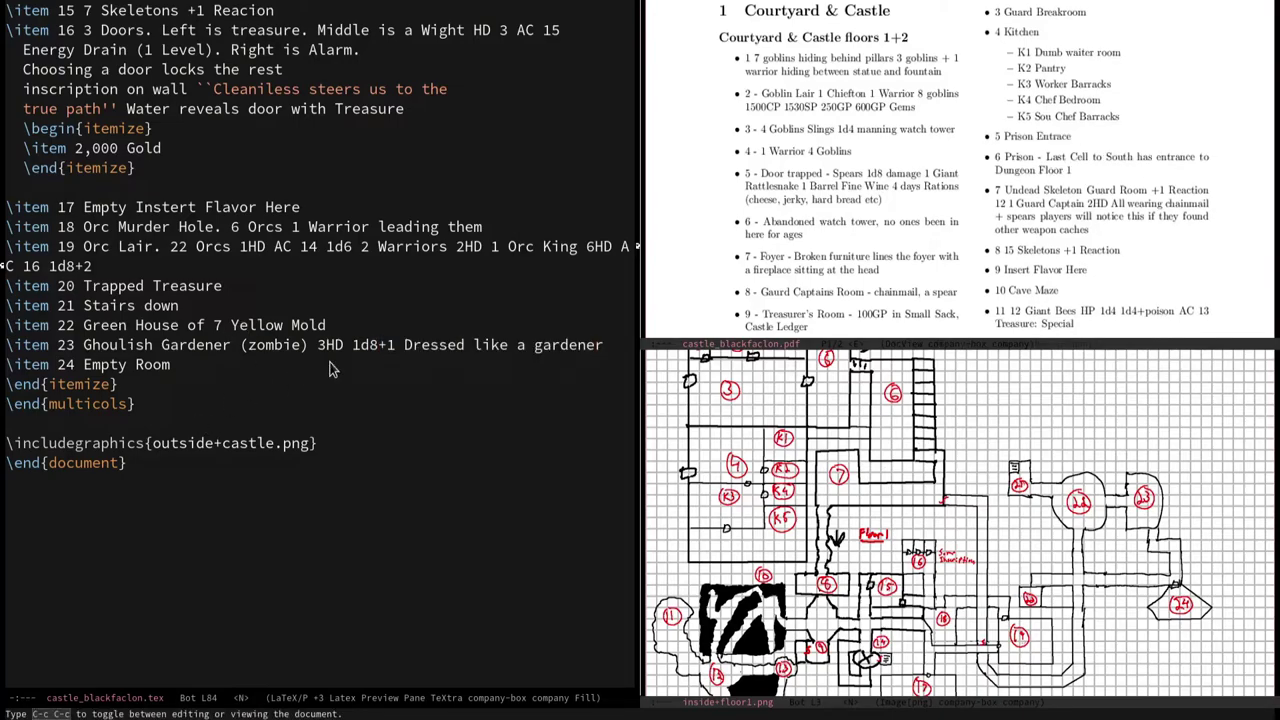
scroll(466, 364, "down", 1)
scroll(468, 342, "up", 1)
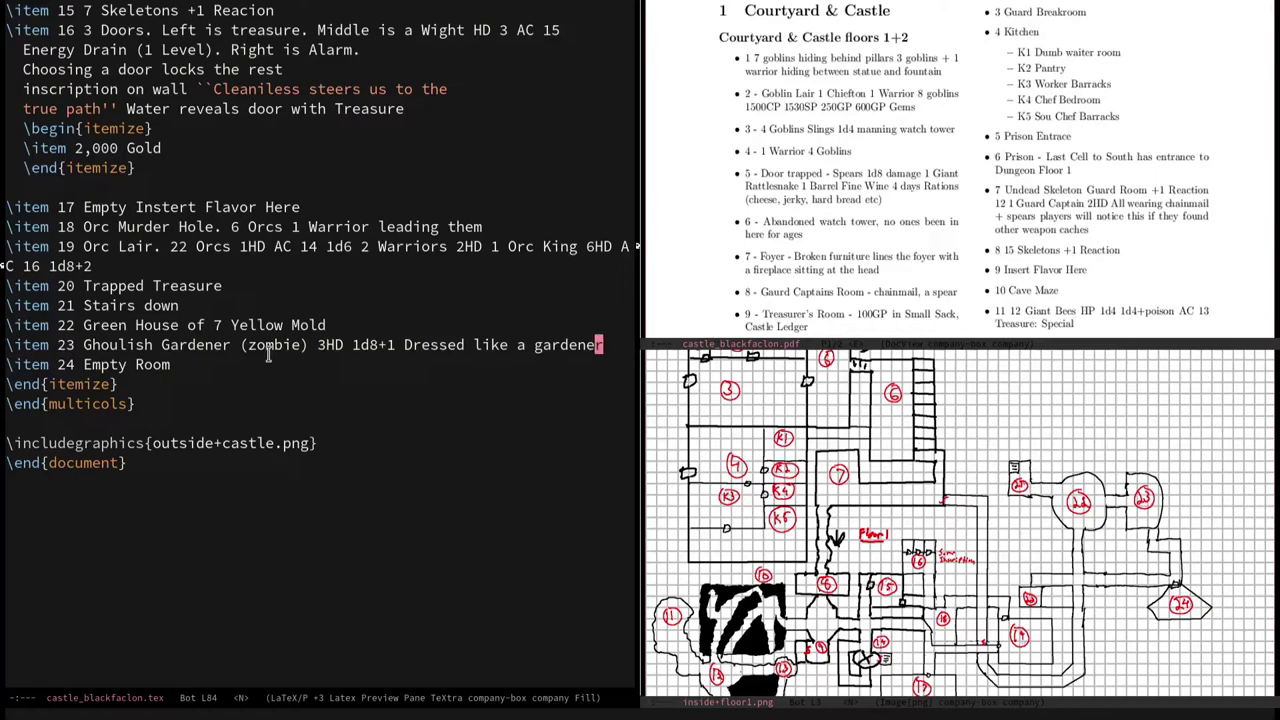
scroll(272, 360, "up", 1)
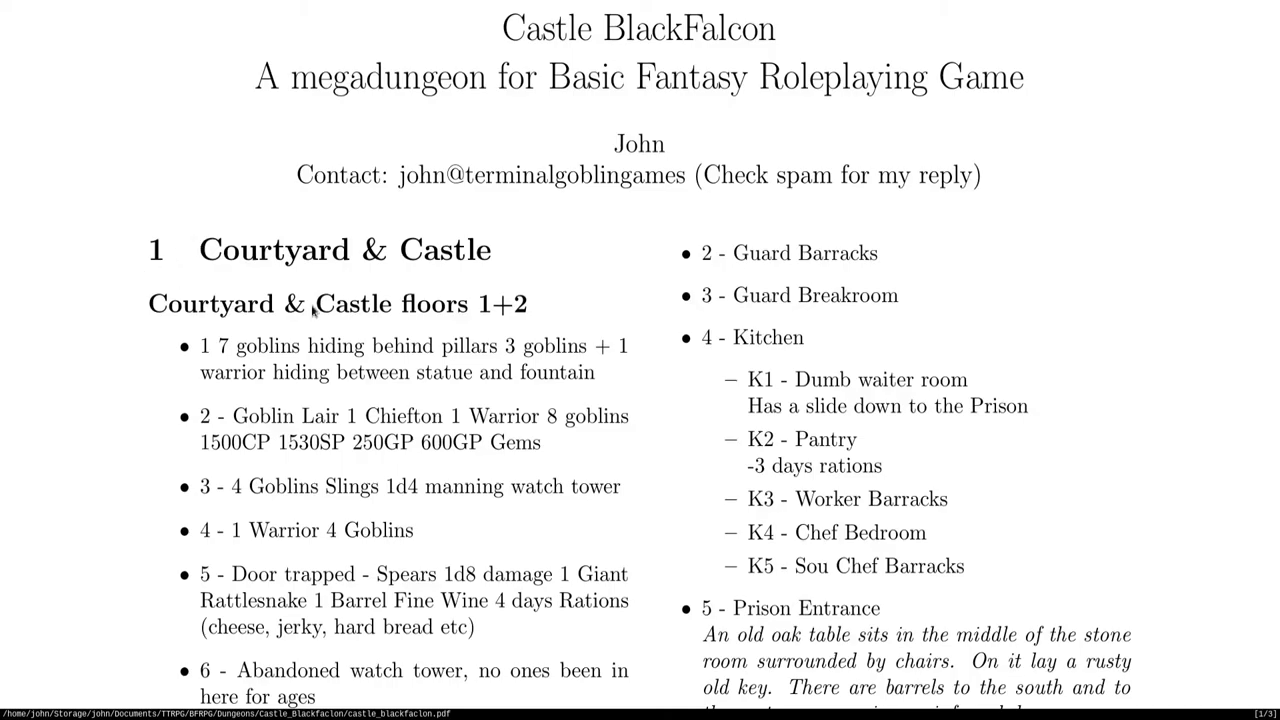
- Review the compiled castle_blackfaclon.pdf, examining the room descriptions for both sections and the castle and dungeon maps on the last page
scroll(313, 312, "down", 10)
scroll(313, 312, "down", 12)
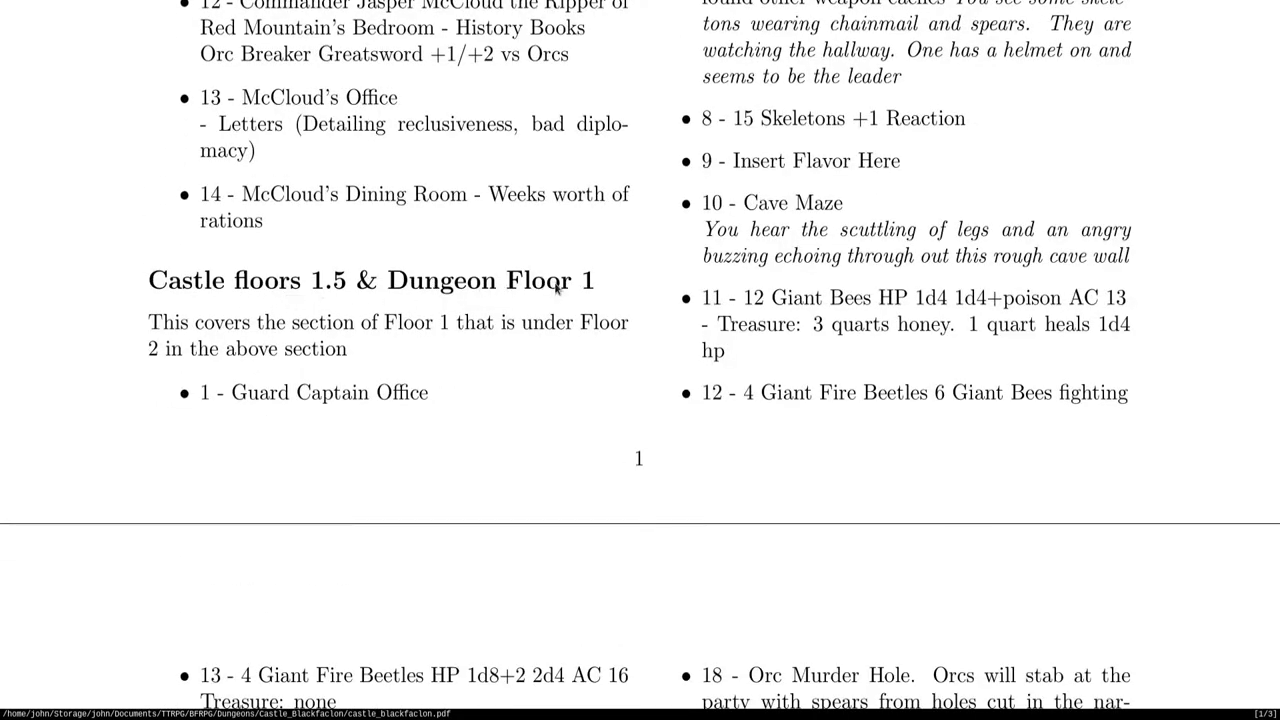
scroll(575, 335, "up", 7)
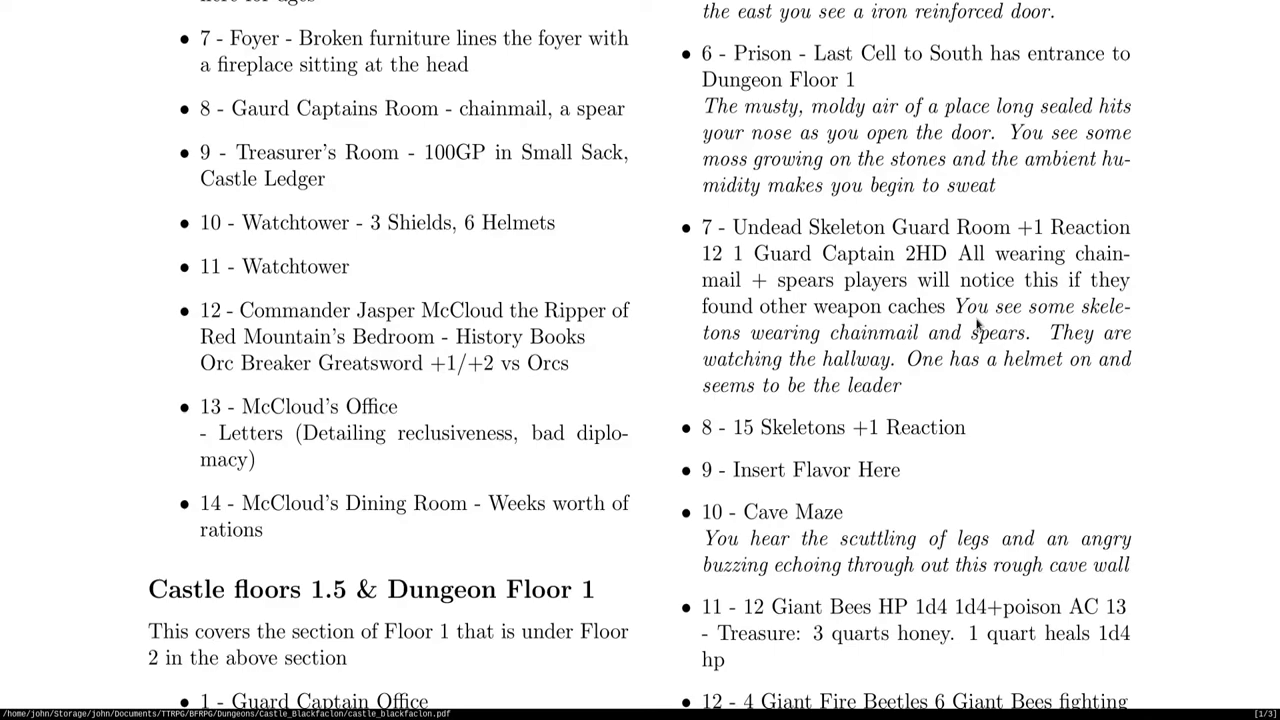
scroll(977, 324, "up", 5)
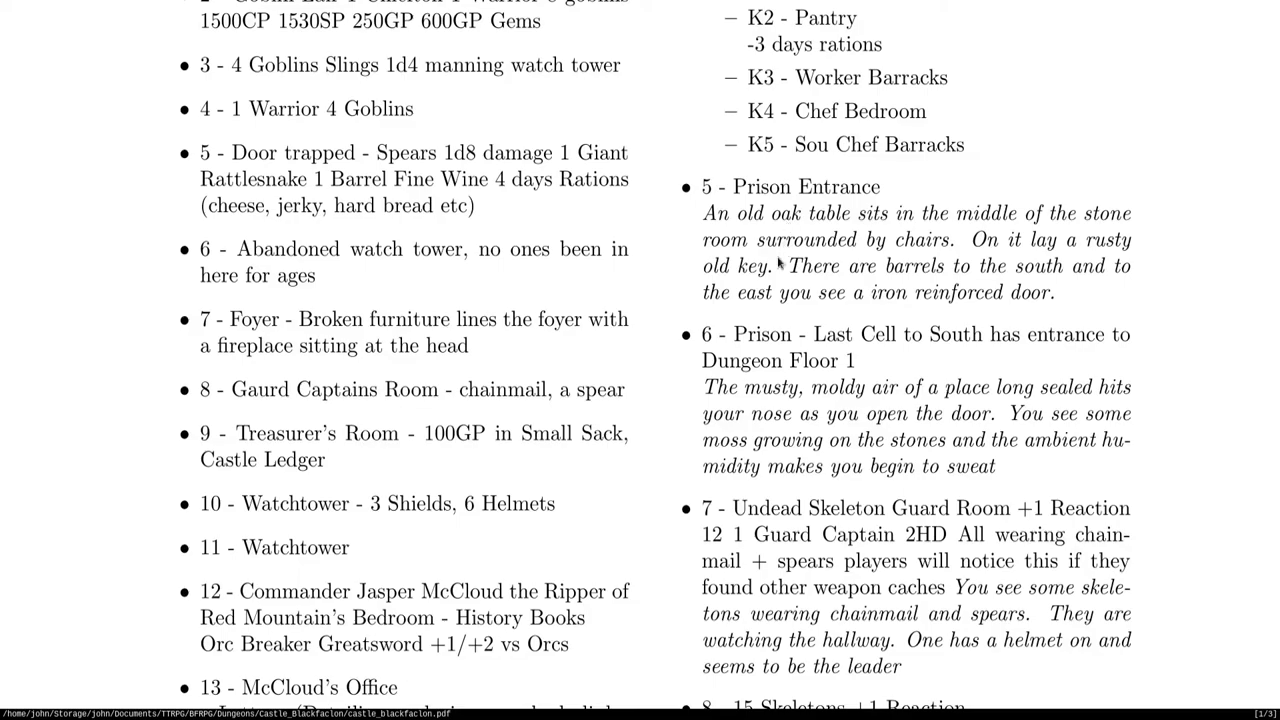
scroll(778, 262, "up", 1)
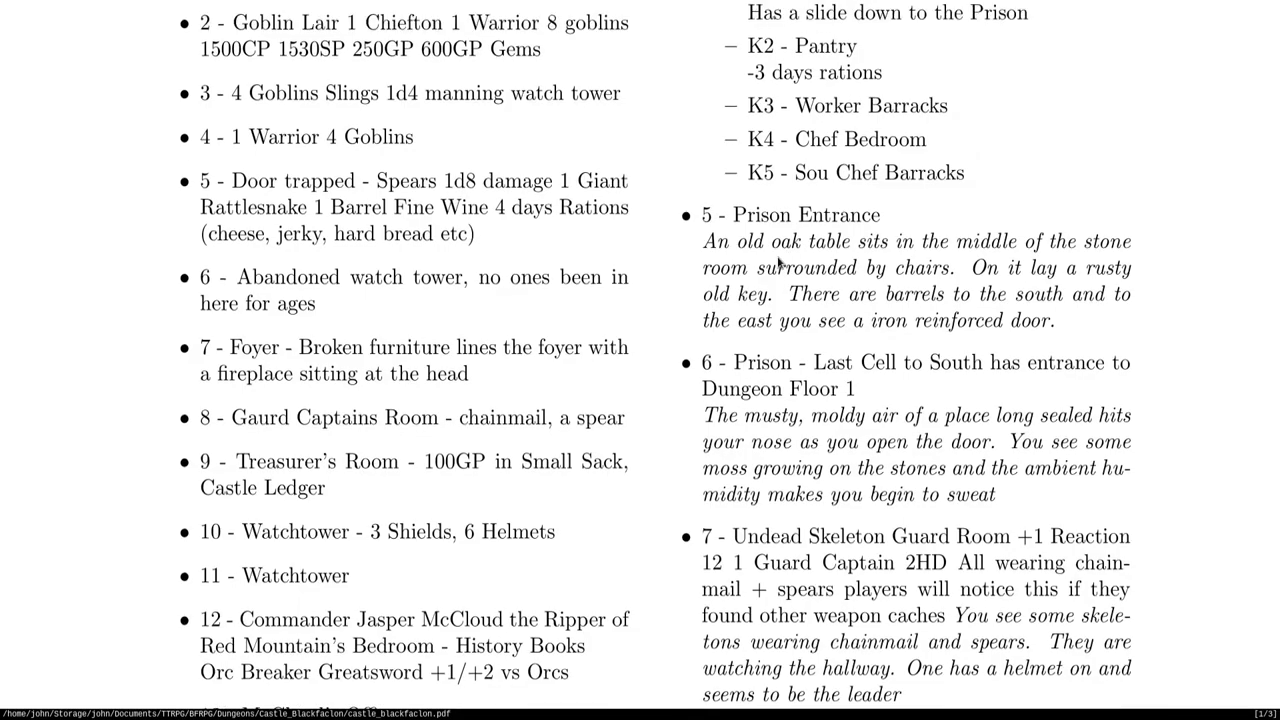
scroll(778, 262, "down", 10)
scroll(778, 262, "down", 3)
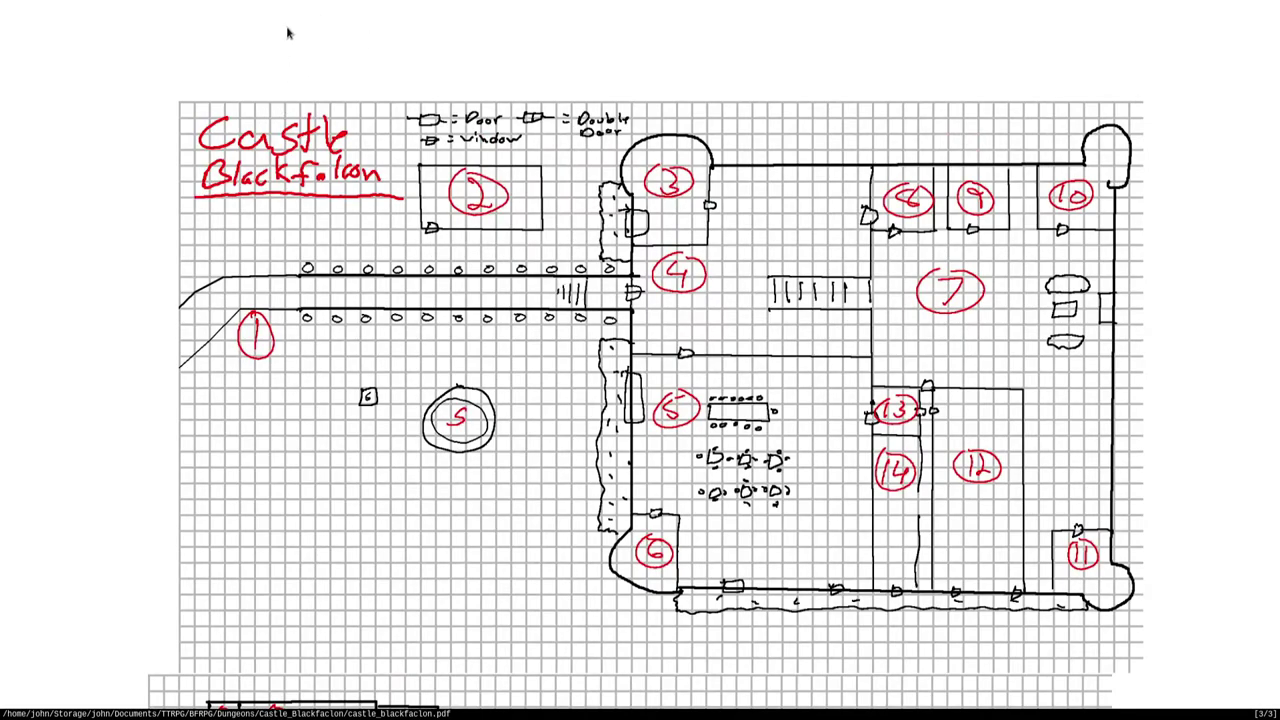
scroll(295, 400, "down", 5)
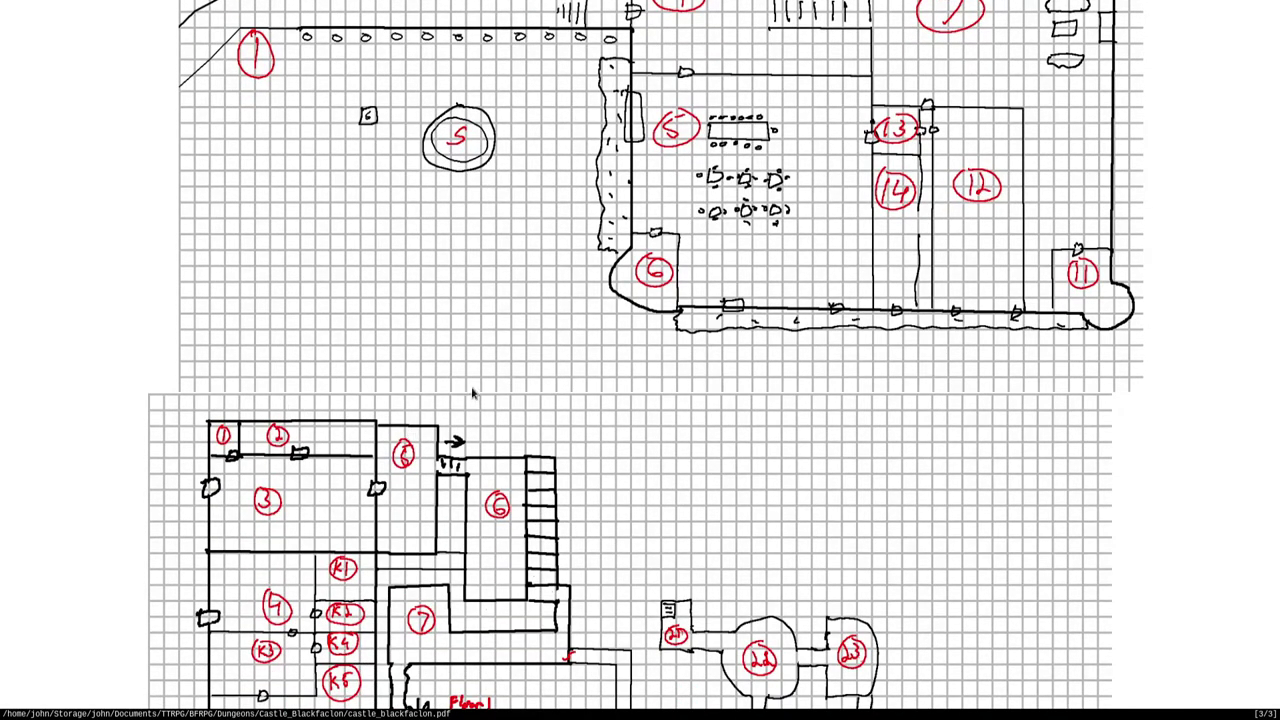
scroll(452, 394, "down", 3)
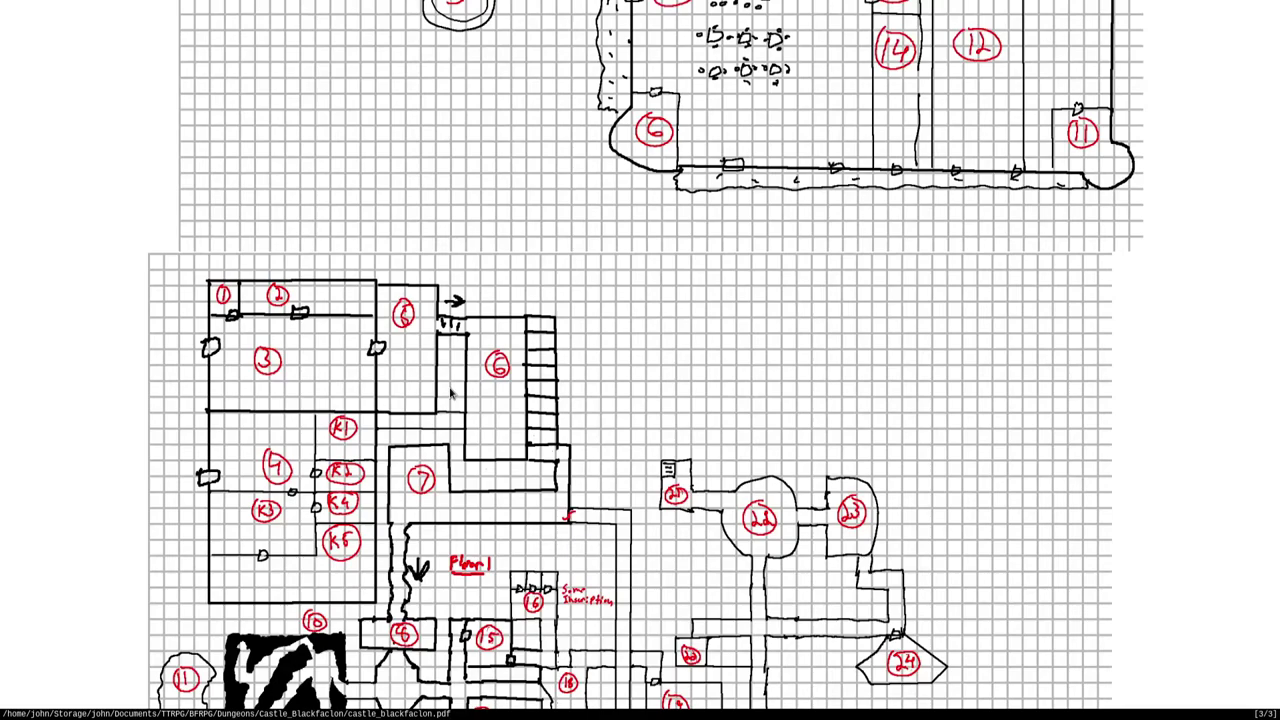
scroll(452, 394, "down", 5)
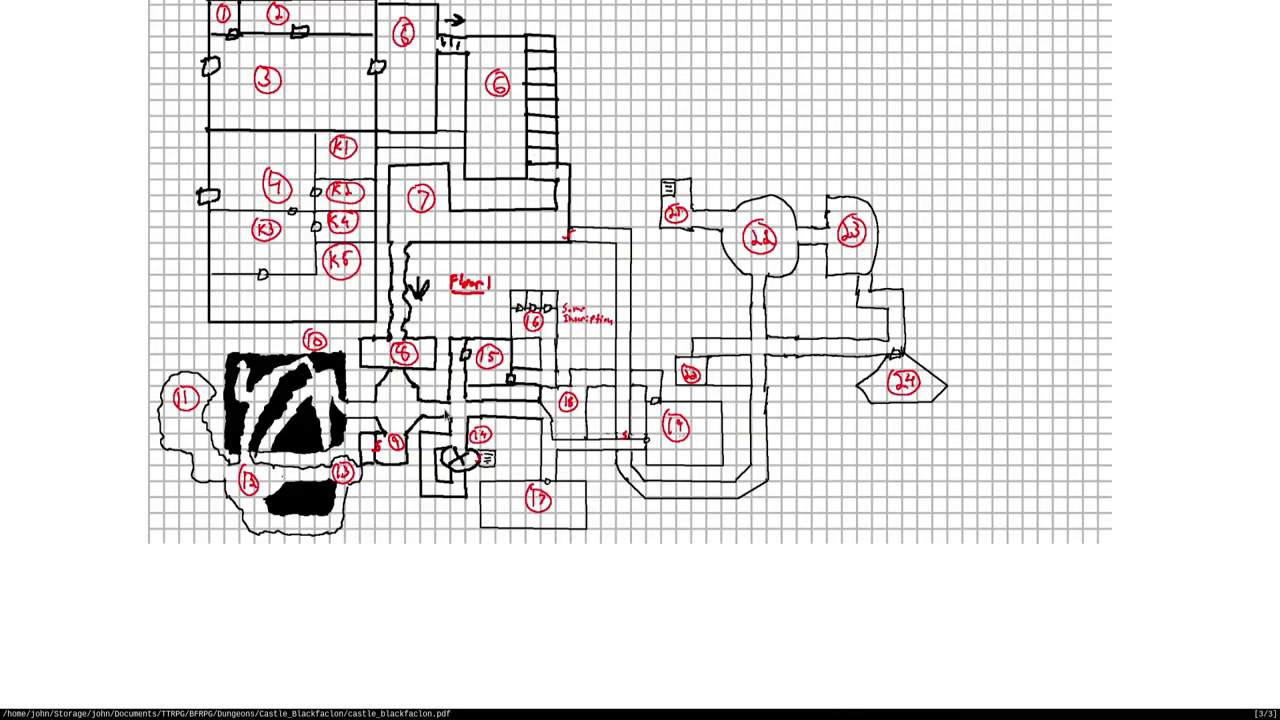